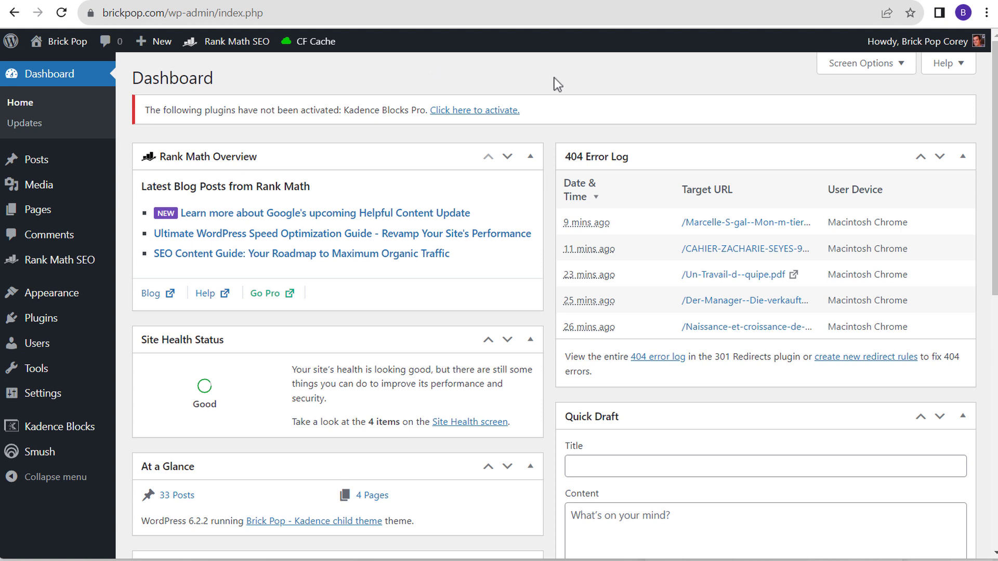
Step: Look over the open Tag Manager, Google Analytics and Search Console pages, and return to the WordPress dashboard
{"action": "left_click", "coordinate": [653, 2]}
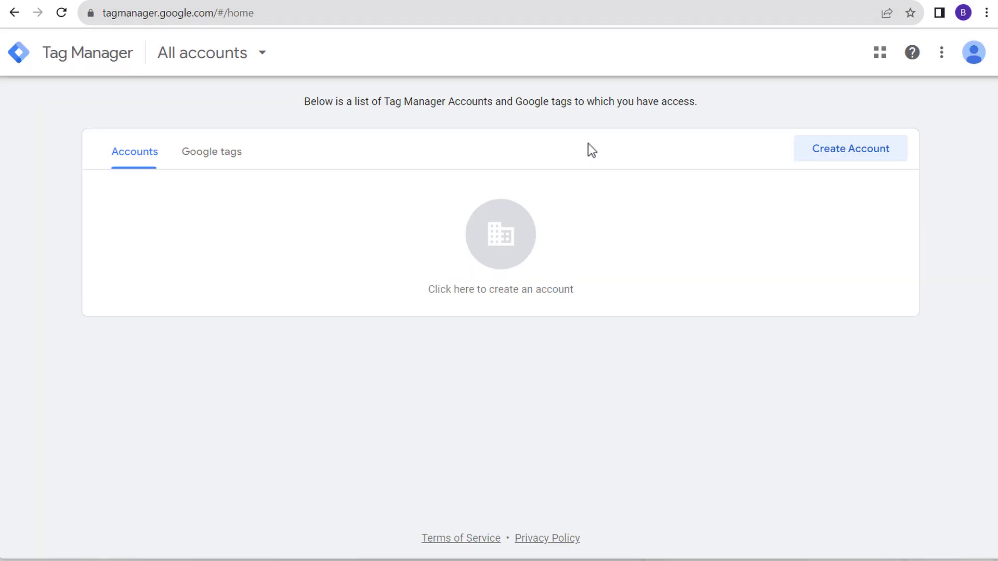
{"action": "left_click", "coordinate": [702, 2]}
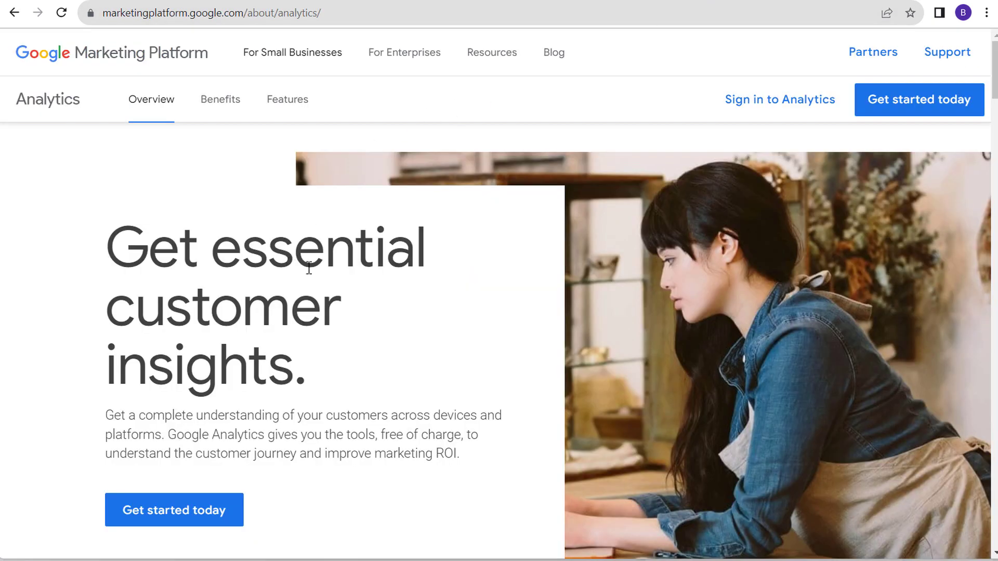
{"action": "left_click", "coordinate": [778, 1]}
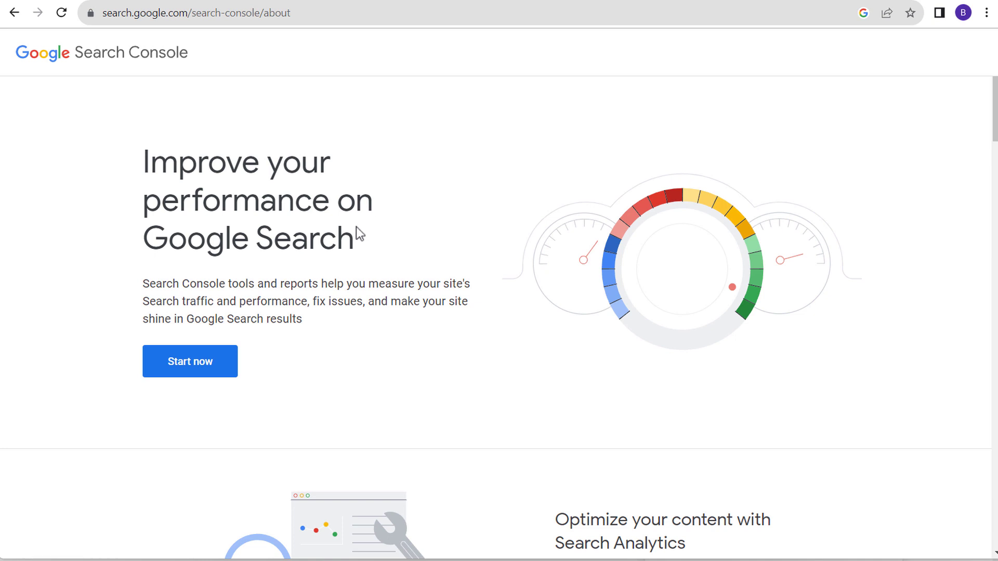
{"action": "key", "text": "ctrl+Tab"}
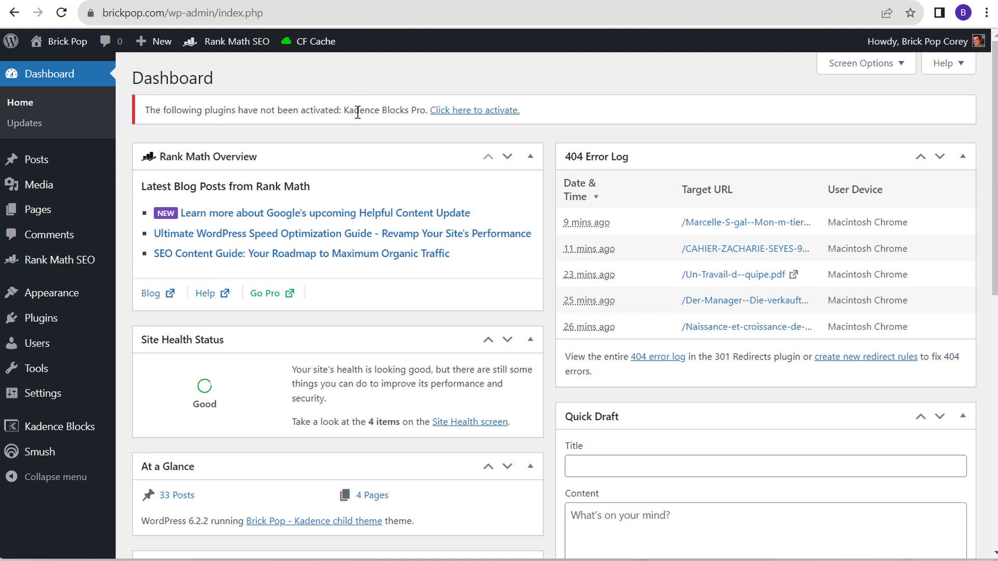
{"action": "left_click", "coordinate": [633, 1]}
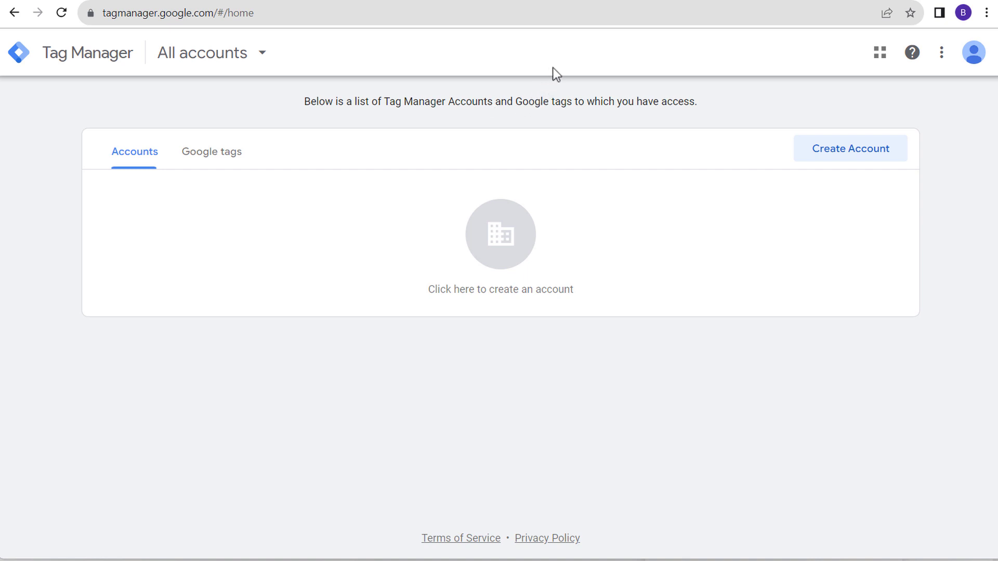
{"action": "left_click", "coordinate": [579, 1]}
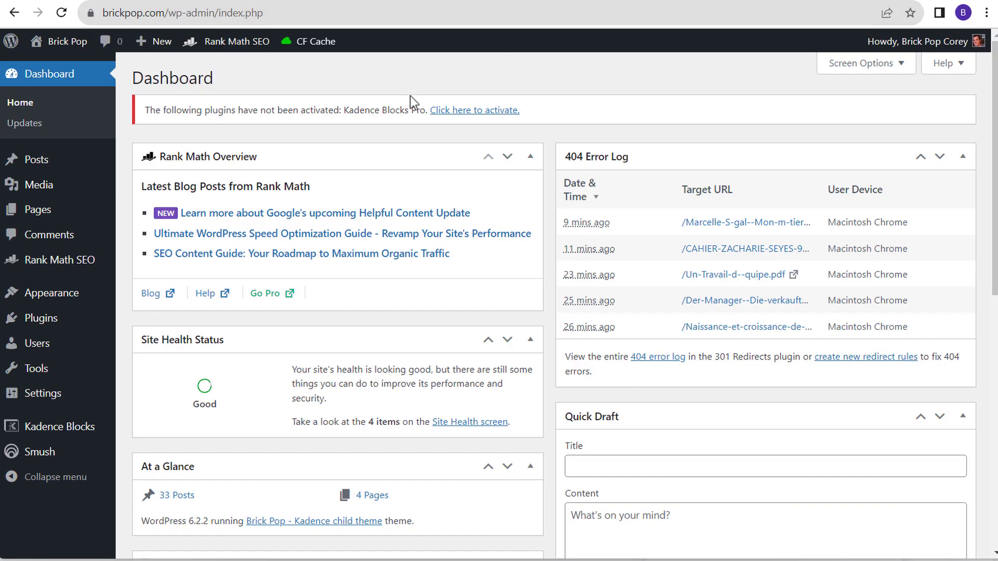
Step: Search the WordPress plugin directory for "head footer post" and install and activate the Head, Footer and Post Injections plugin
{"action": "mouse_move", "coordinate": [70, 325]}
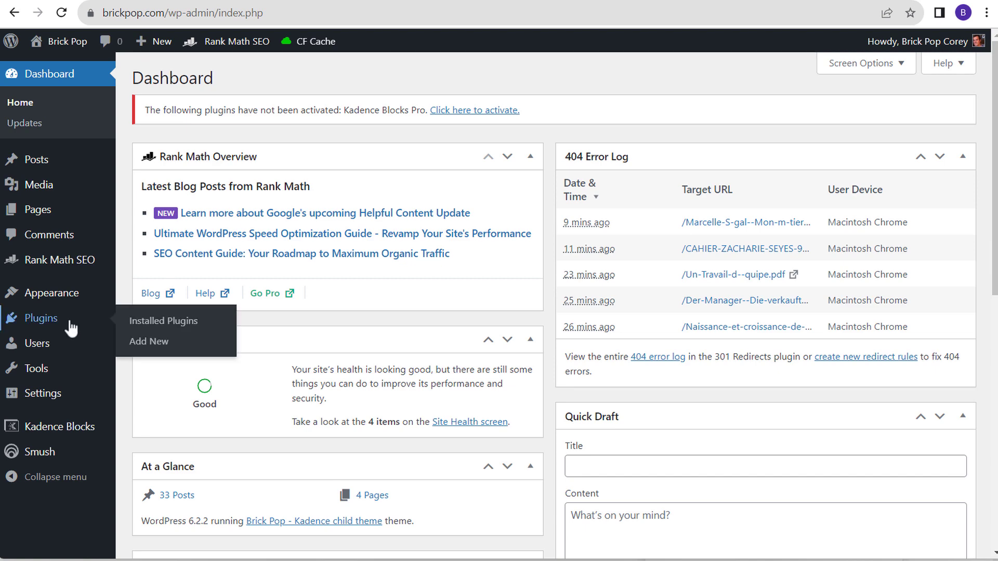
{"action": "left_click", "coordinate": [155, 350]}
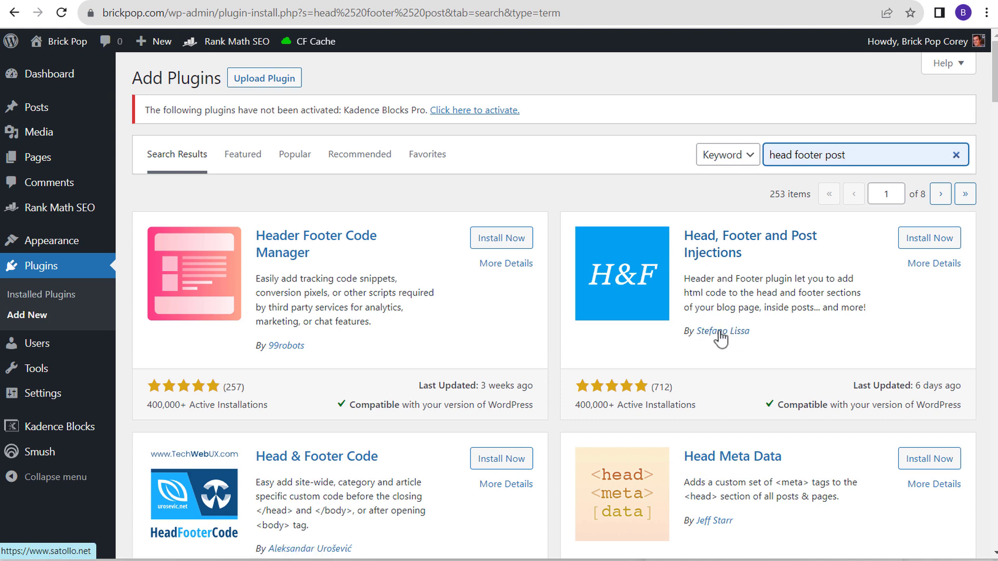
{"action": "left_click_drag", "start_coordinate": [962, 388], "coordinate": [881, 389]}
{"action": "left_click", "coordinate": [806, 304]}
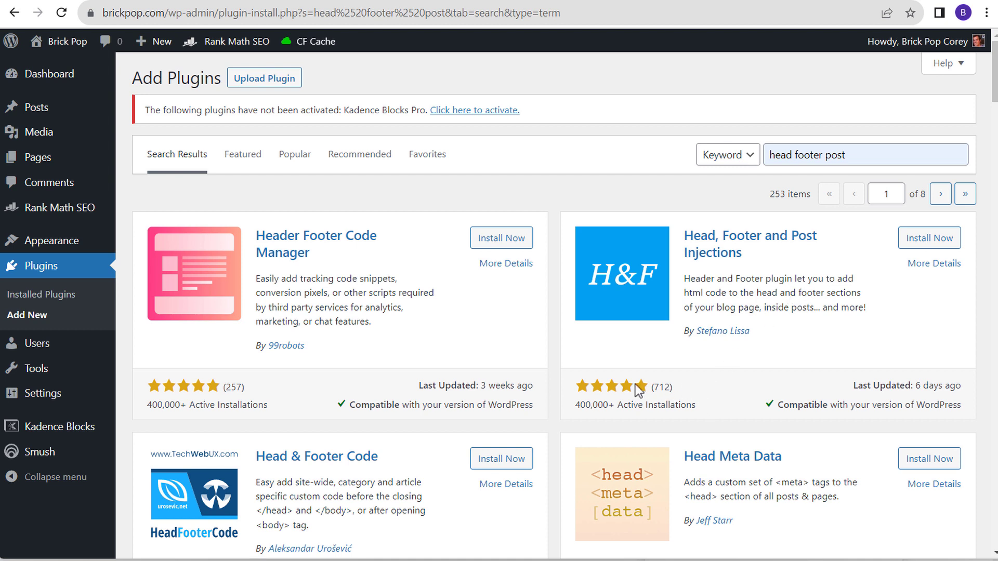
{"action": "mouse_move", "coordinate": [649, 387]}
{"action": "left_mouse_down"}
{"action": "mouse_move", "coordinate": [676, 387]}
{"action": "mouse_move", "coordinate": [697, 406]}
{"action": "mouse_move", "coordinate": [654, 406]}
{"action": "left_mouse_up"}
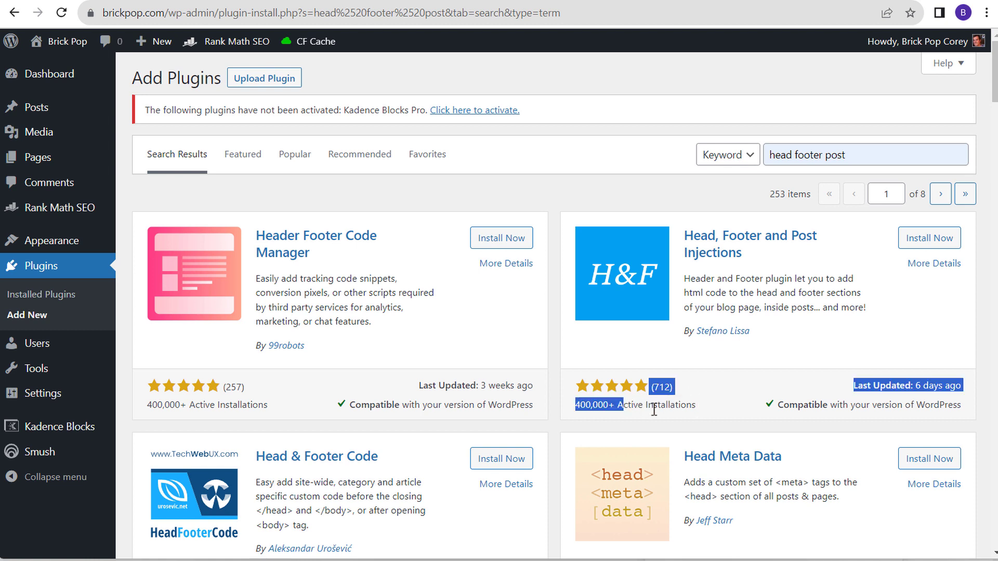
{"action": "left_click", "coordinate": [654, 406]}
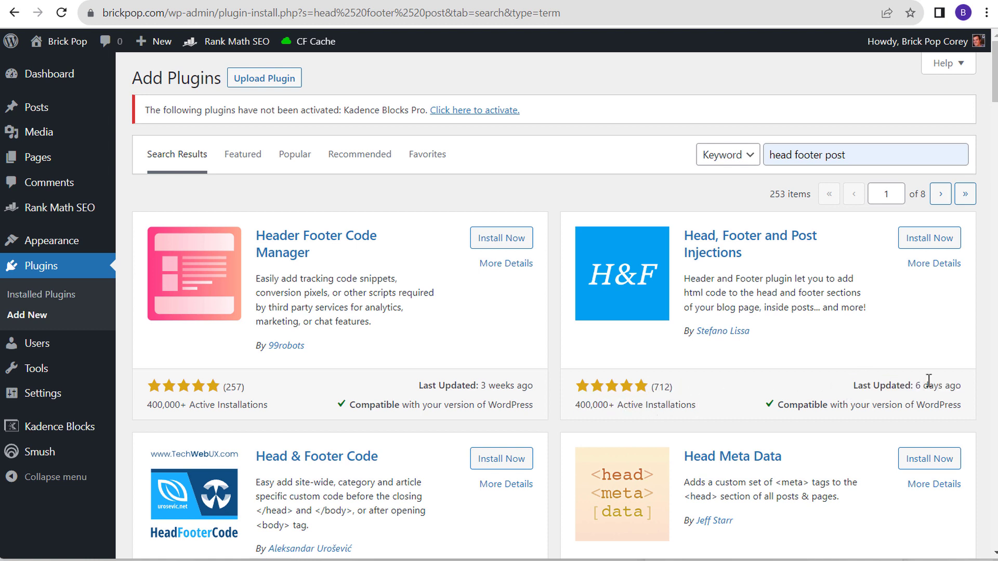
{"action": "left_click", "coordinate": [921, 241]}
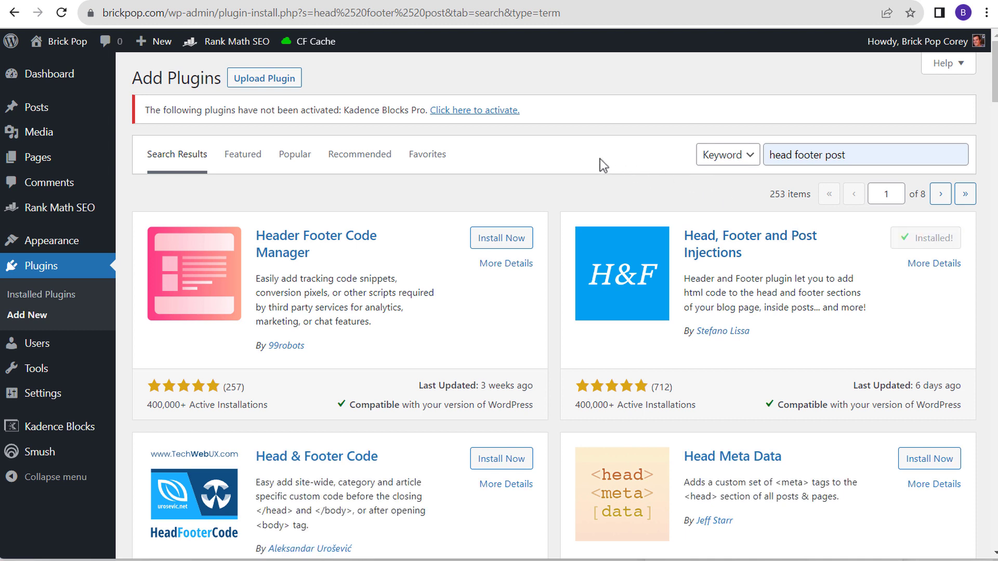
{"action": "key", "text": "Return"}
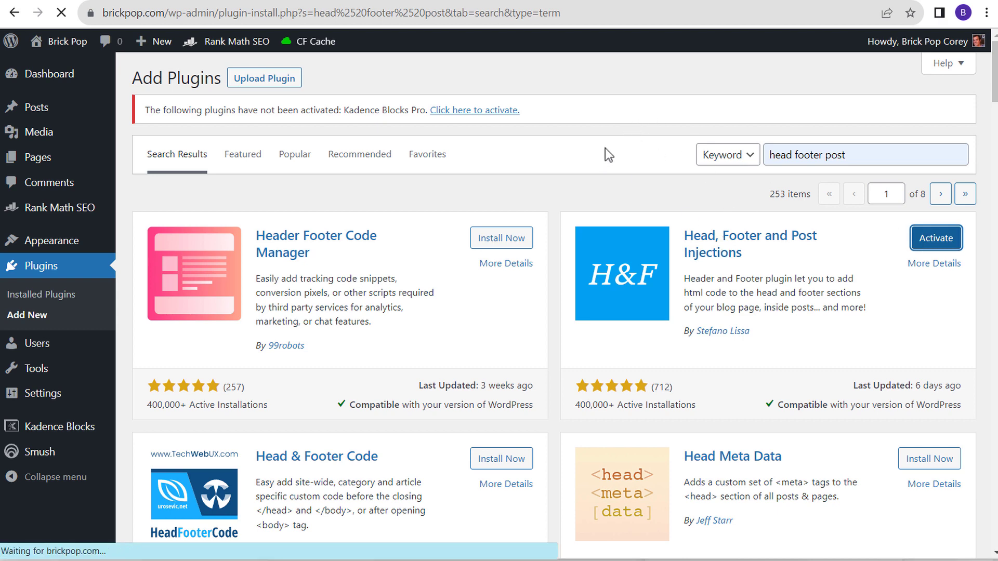
Step: Open the Head and Footer settings page and show its head section injection fields
{"action": "scroll", "coordinate": [411, 244], "scroll_direction": "down", "scroll_amount": 5}
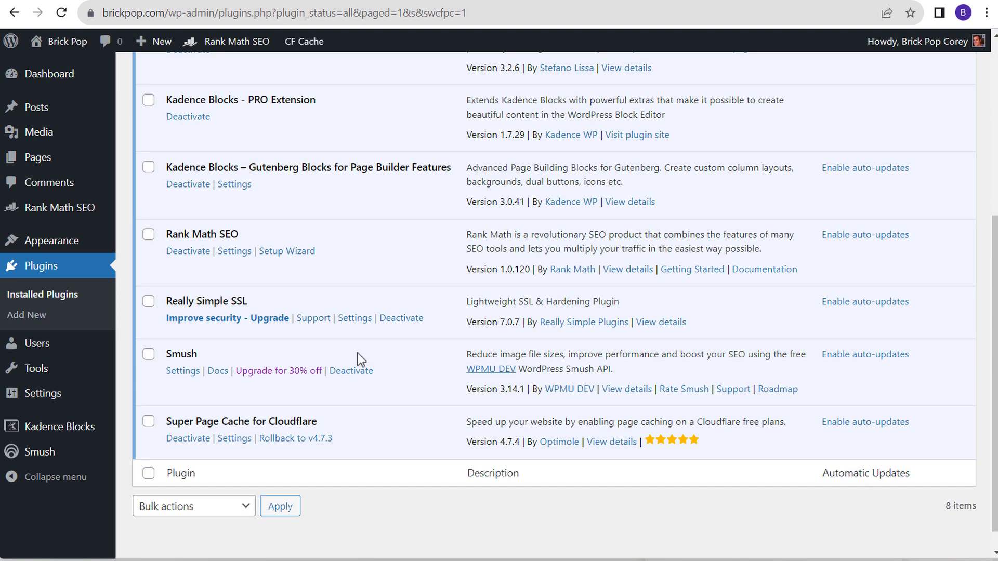
{"action": "mouse_move", "coordinate": [49, 395]}
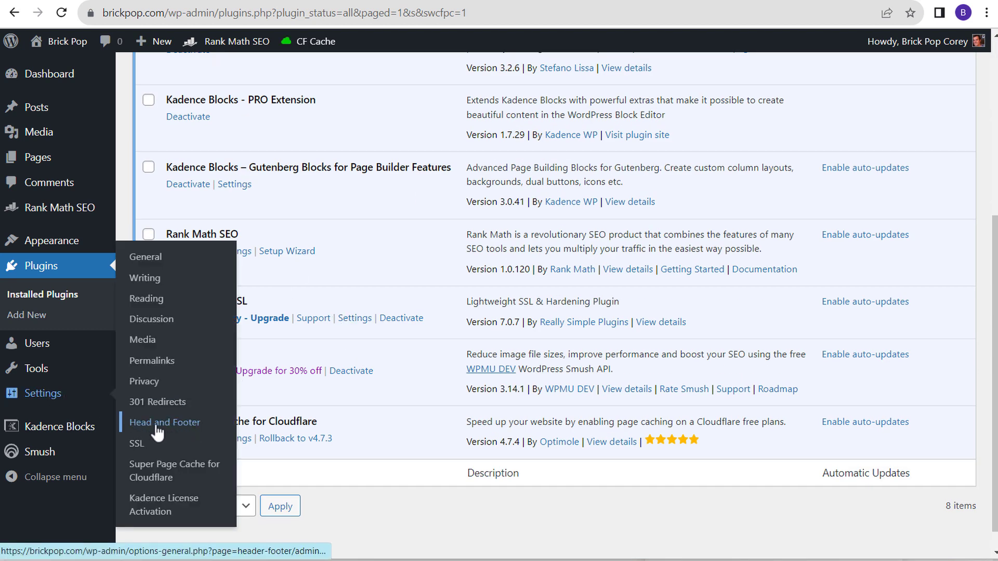
{"action": "left_click", "coordinate": [182, 425]}
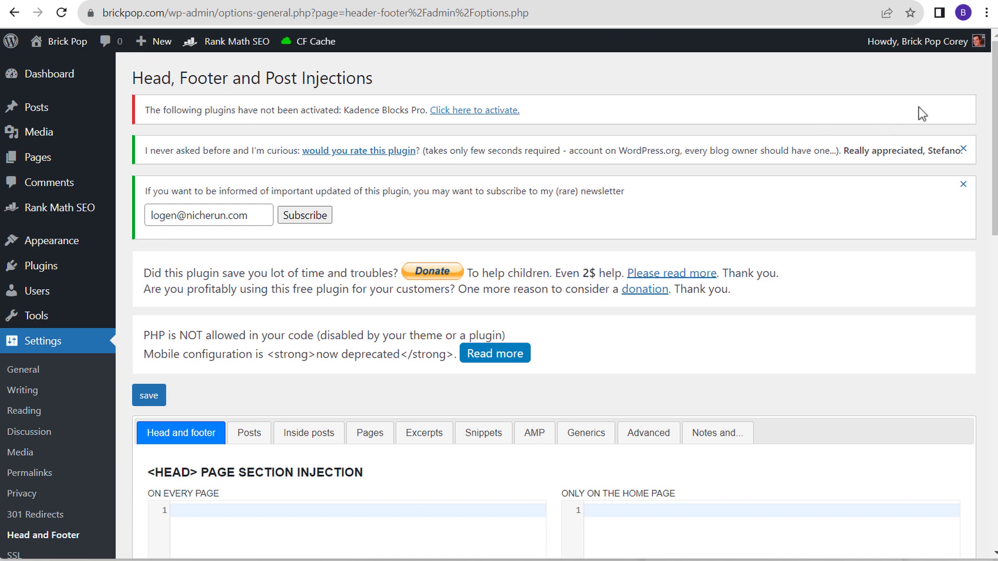
{"action": "left_click_drag", "start_coordinate": [995, 70], "coordinate": [996, 201]}
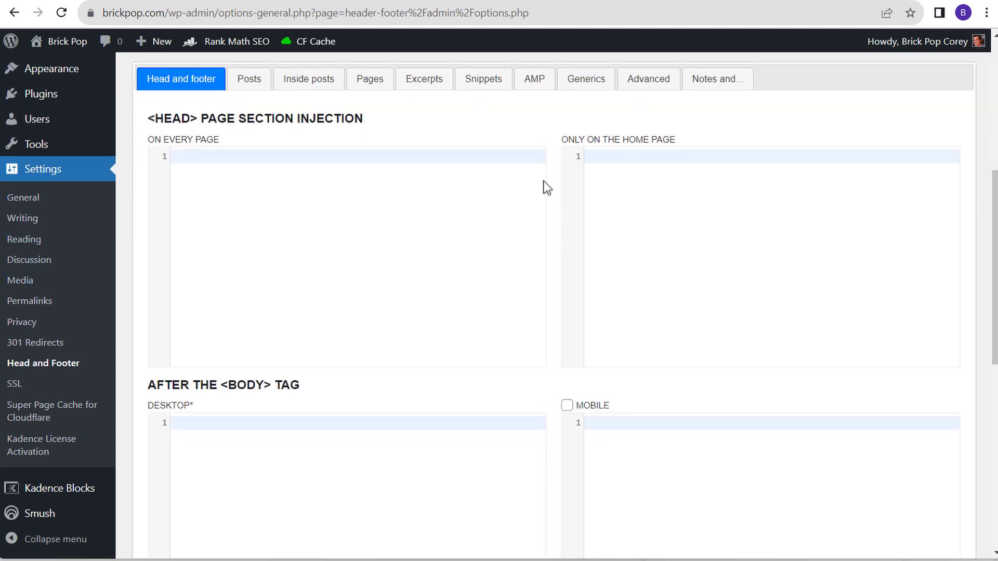
Step: Switch to Google Tag Manager and start a new account with the account name Brickpop
{"action": "left_click", "coordinate": [639, 2]}
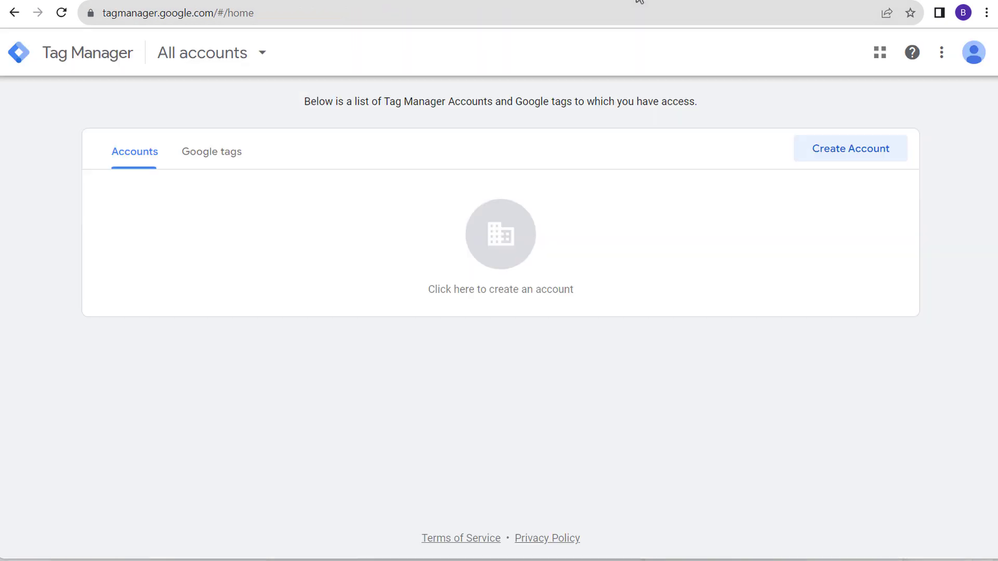
{"action": "left_click", "coordinate": [817, 149]}
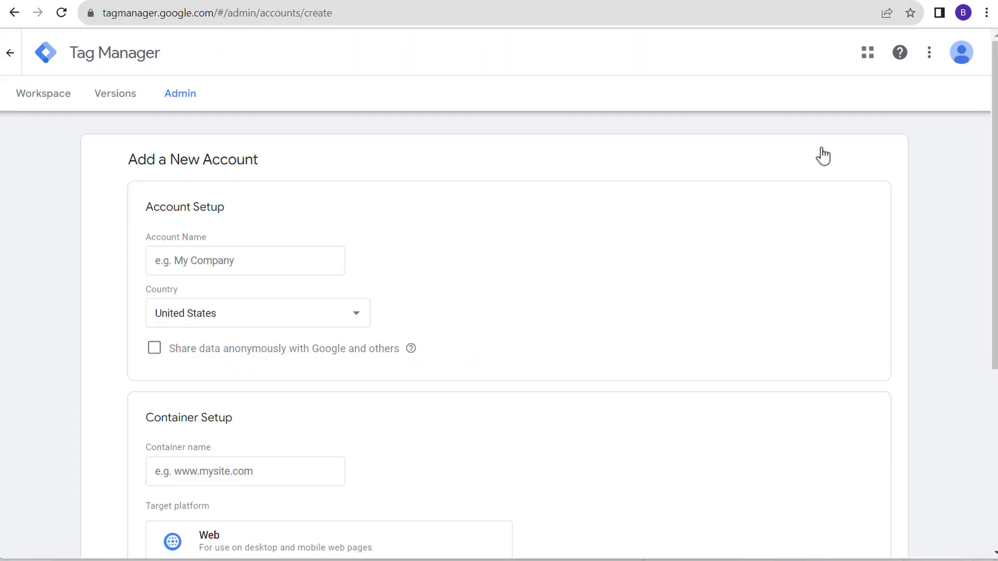
{"action": "left_click", "coordinate": [278, 267]}
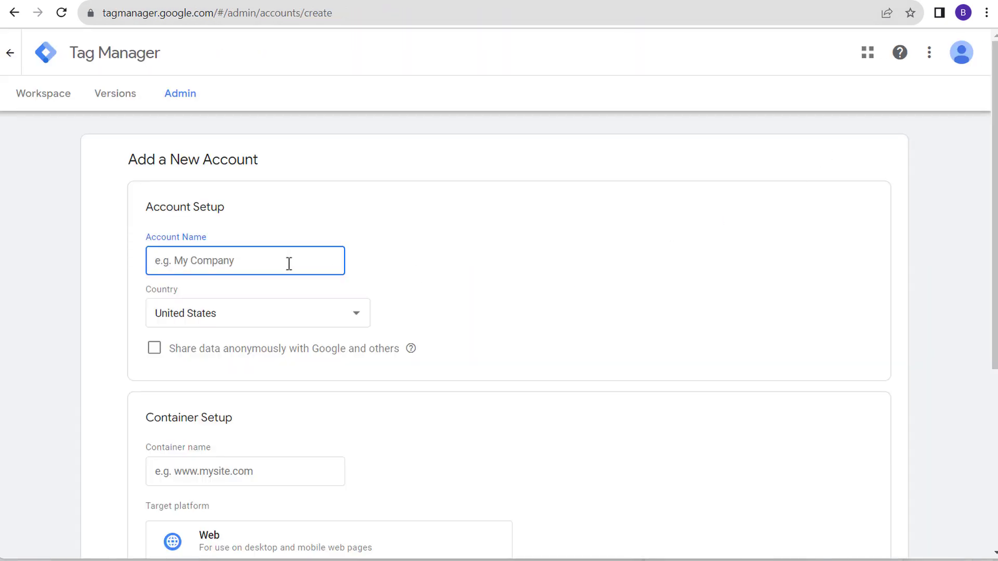
{"action": "type", "text": "Brickpop"}
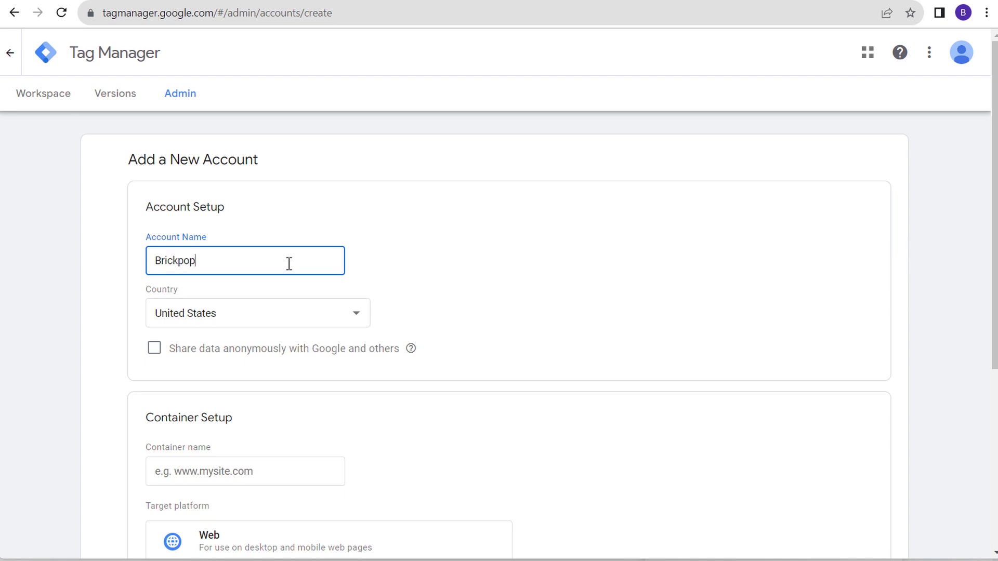
{"action": "left_click", "coordinate": [610, 264]}
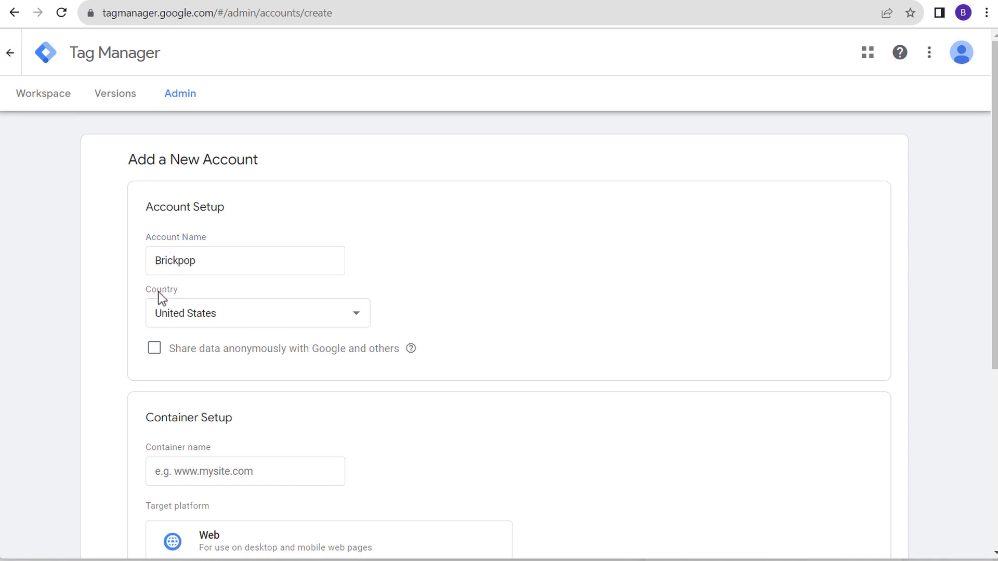
Step: Name the container brickpop.com and choose Web as its target platform
{"action": "scroll", "coordinate": [510, 278], "scroll_direction": "down", "scroll_amount": 2}
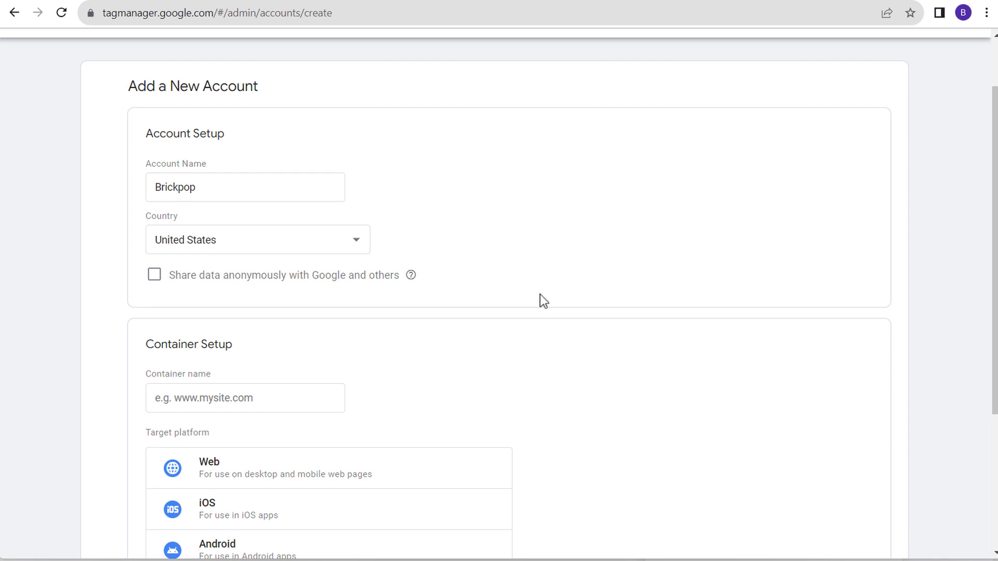
{"action": "scroll", "coordinate": [540, 296], "scroll_direction": "down", "scroll_amount": 2}
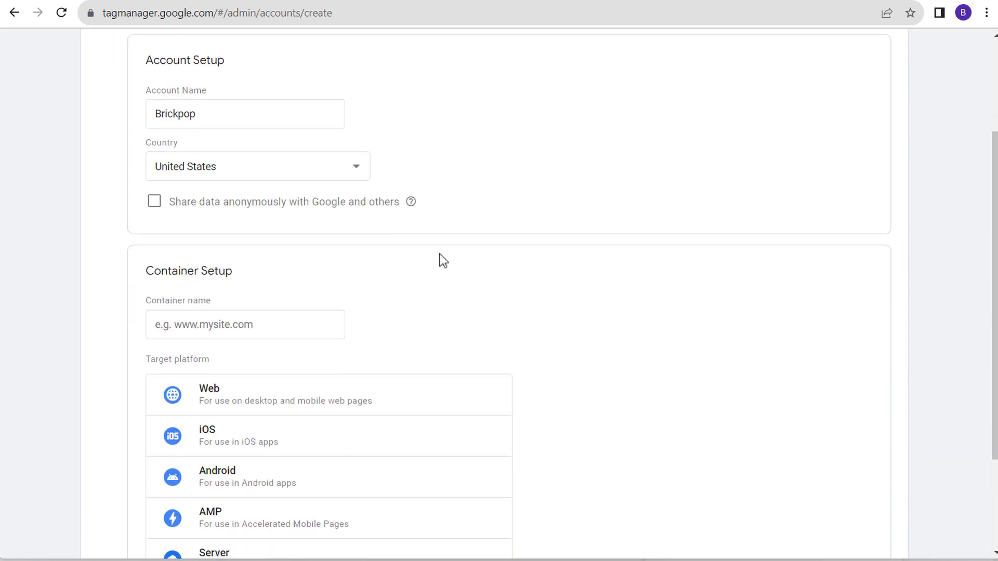
{"action": "scroll", "coordinate": [700, 271], "scroll_direction": "down", "scroll_amount": 2}
{"action": "left_click", "coordinate": [233, 253]}
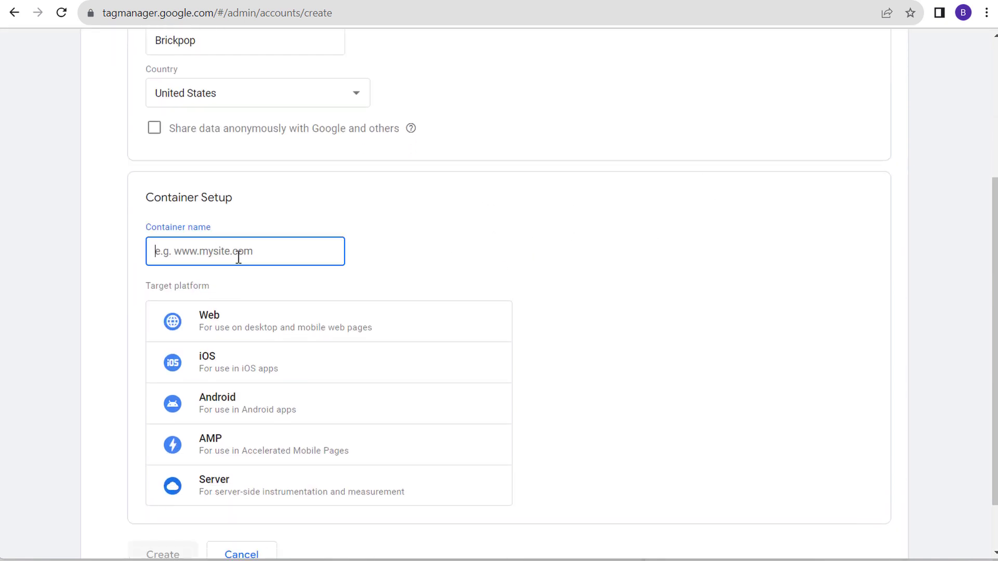
{"action": "type", "text": "brickpop.com"}
{"action": "left_click", "coordinate": [263, 335]}
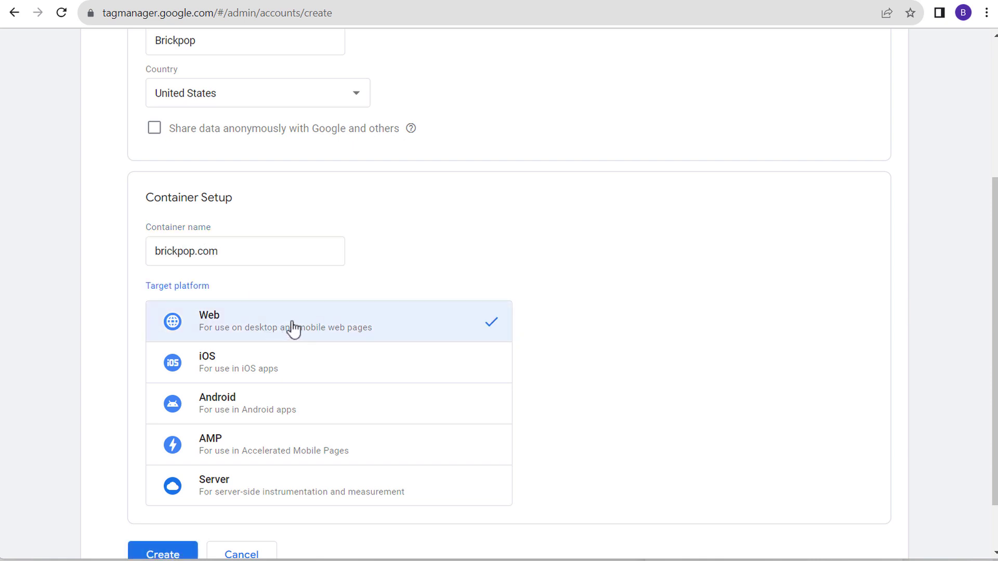
Step: Create the account and accept the Tag Manager terms of service, including the GDPR Data Processing Terms
{"action": "scroll", "coordinate": [606, 248], "scroll_direction": "down", "scroll_amount": 2}
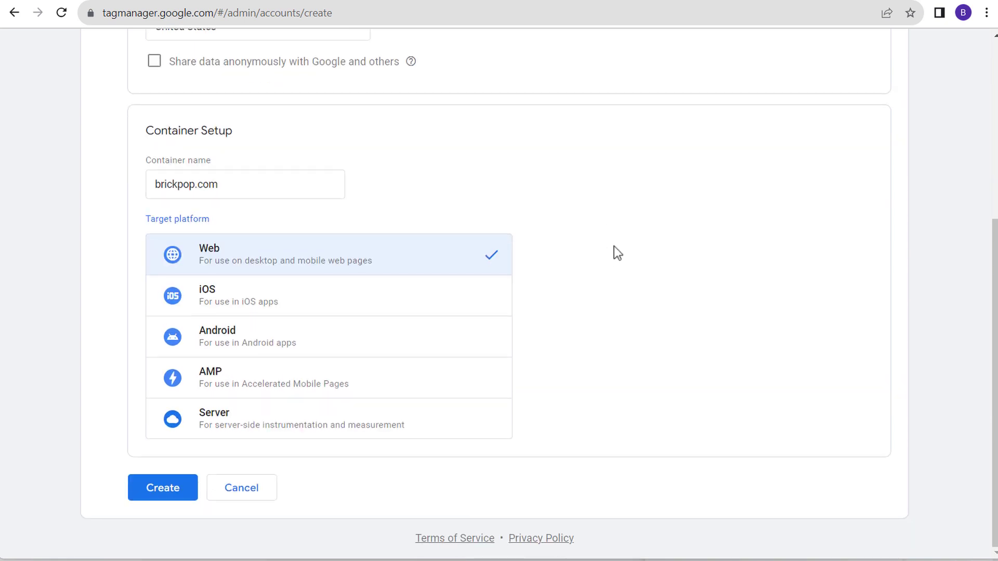
{"action": "left_click", "coordinate": [155, 489]}
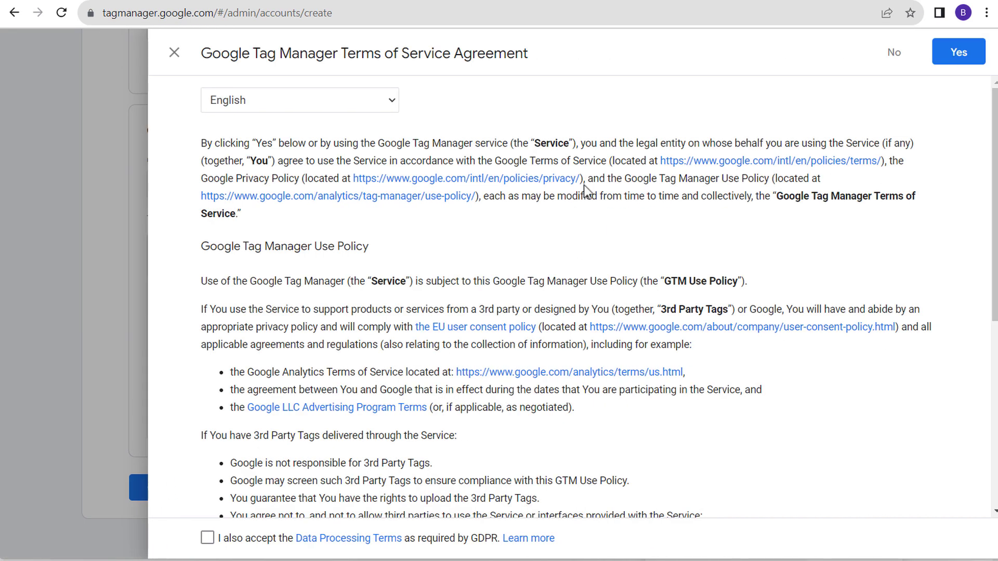
{"action": "scroll", "coordinate": [902, 200], "scroll_direction": "down", "scroll_amount": 5}
{"action": "scroll", "coordinate": [904, 198], "scroll_direction": "down", "scroll_amount": 1}
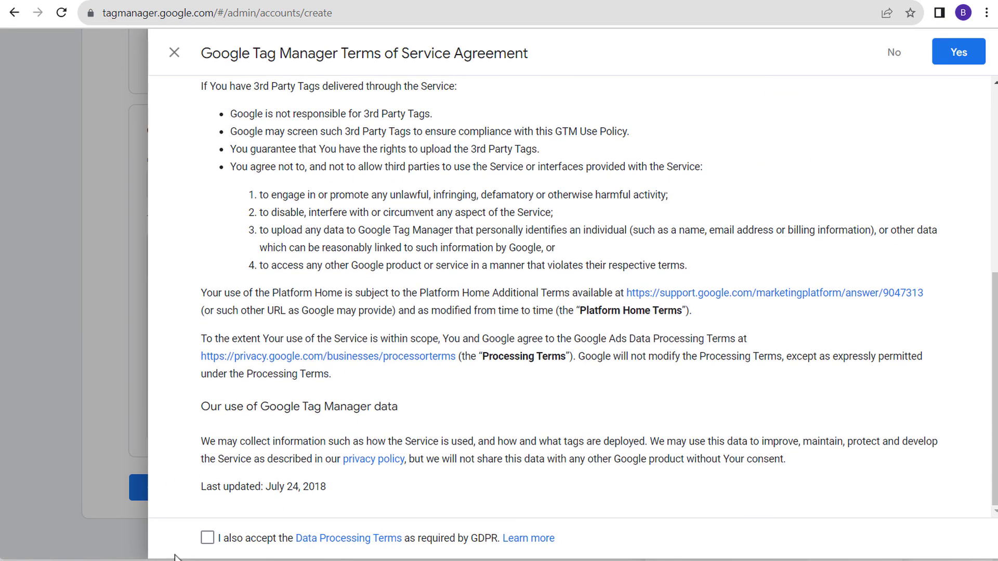
{"action": "left_click", "coordinate": [207, 540]}
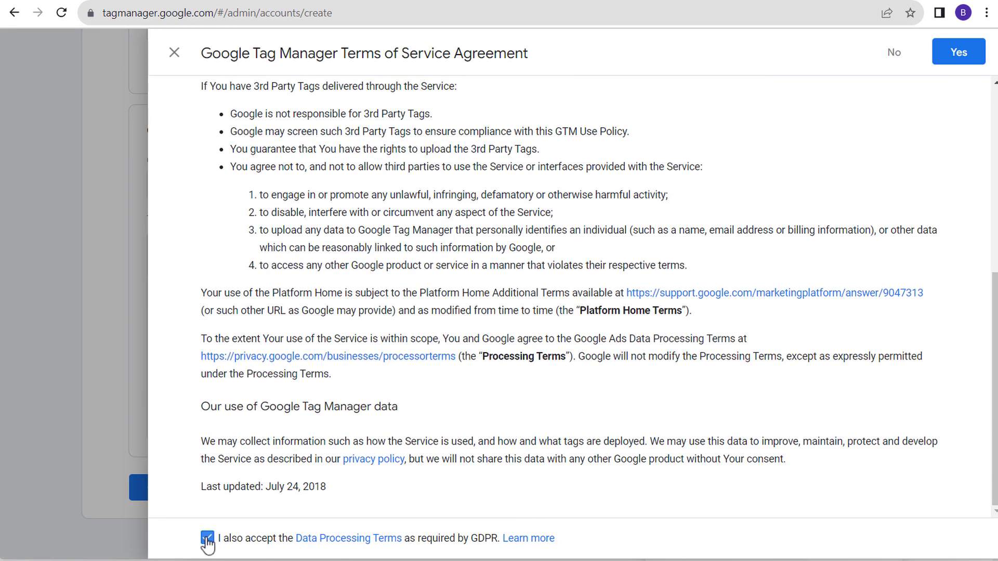
{"action": "left_click", "coordinate": [933, 60]}
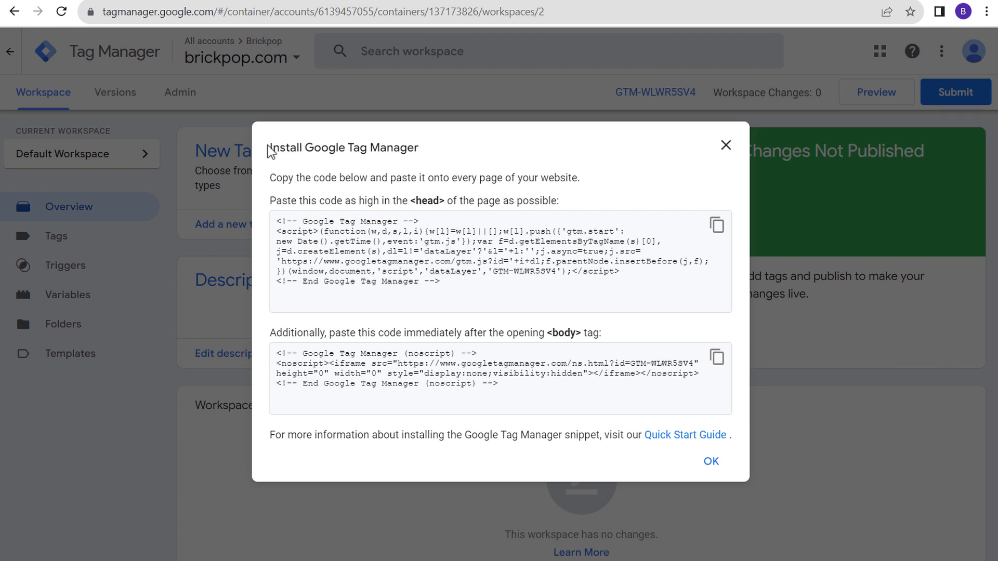
Step: Copy the Tag Manager head snippet and paste it into the plugin's every-page head injection field in WordPress
{"action": "left_click_drag", "start_coordinate": [267, 148], "coordinate": [452, 151]}
{"action": "left_click", "coordinate": [489, 155]}
{"action": "left_click", "coordinate": [716, 224]}
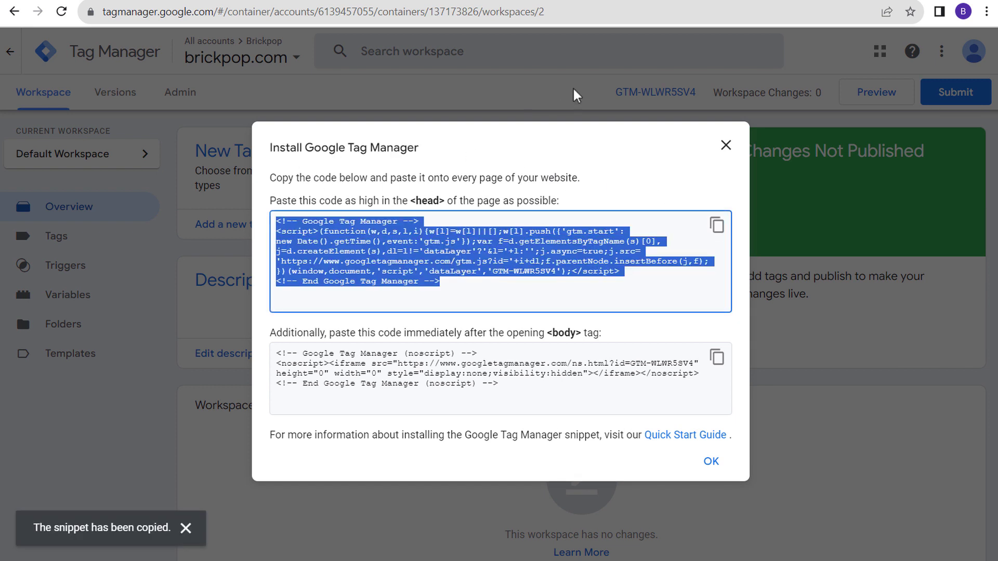
{"action": "left_click", "coordinate": [571, 1]}
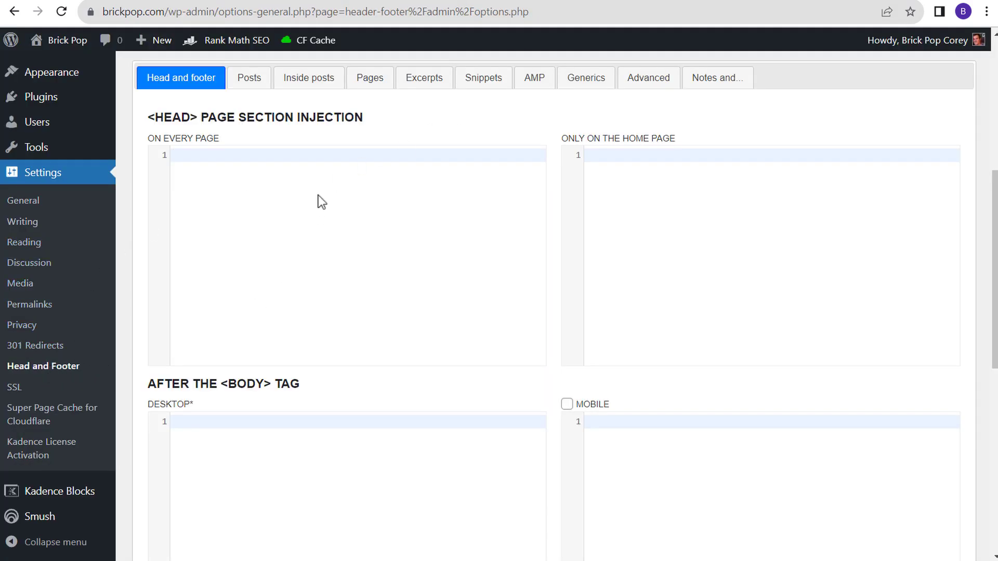
{"action": "key", "text": "ctrl+v"}
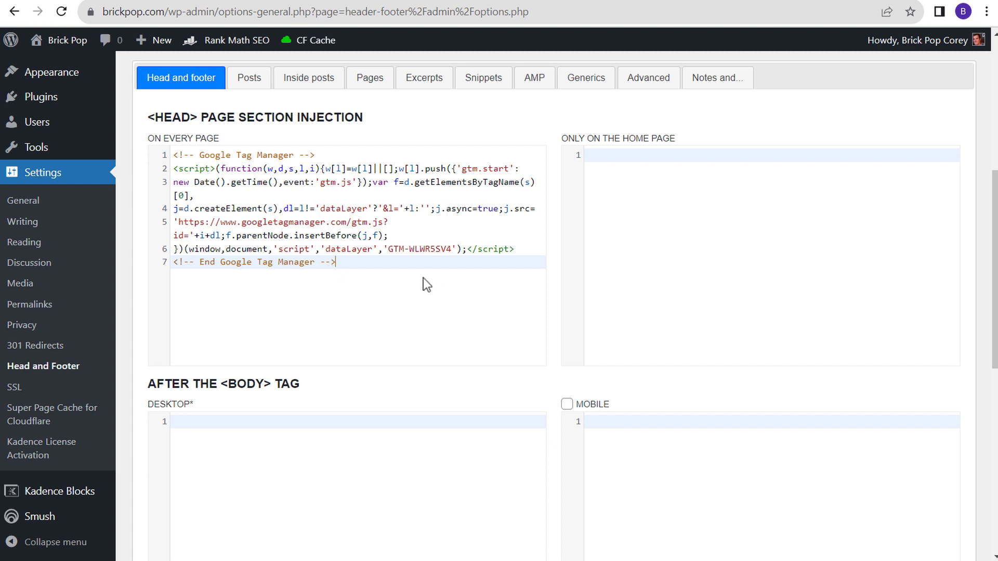
{"action": "left_click_drag", "start_coordinate": [148, 117], "coordinate": [365, 114]}
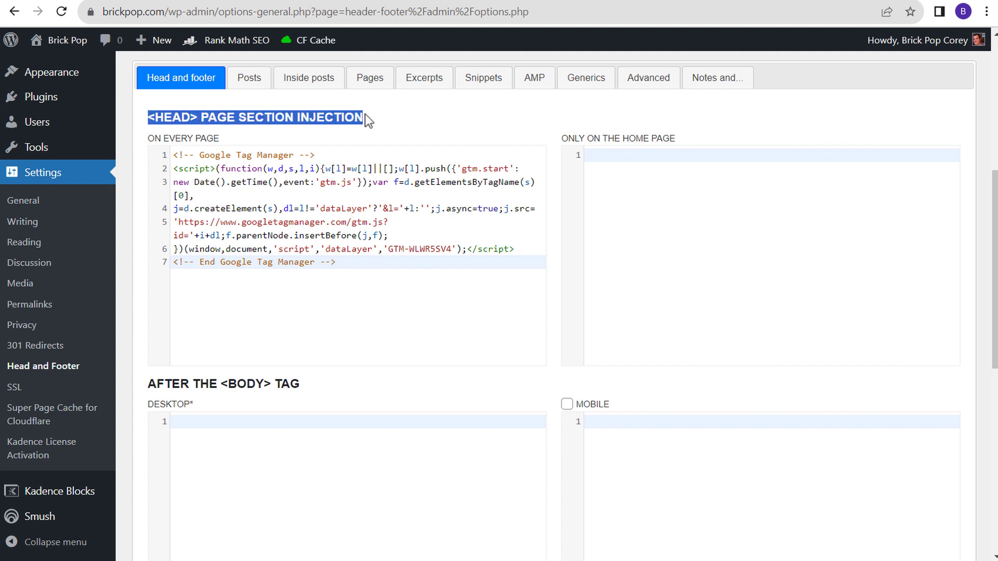
Step: Copy the Tag Manager noscript body snippet and paste it into the plugin's desktop field after the body tag in WordPress
{"action": "left_click", "coordinate": [426, 123]}
{"action": "left_click", "coordinate": [645, 2]}
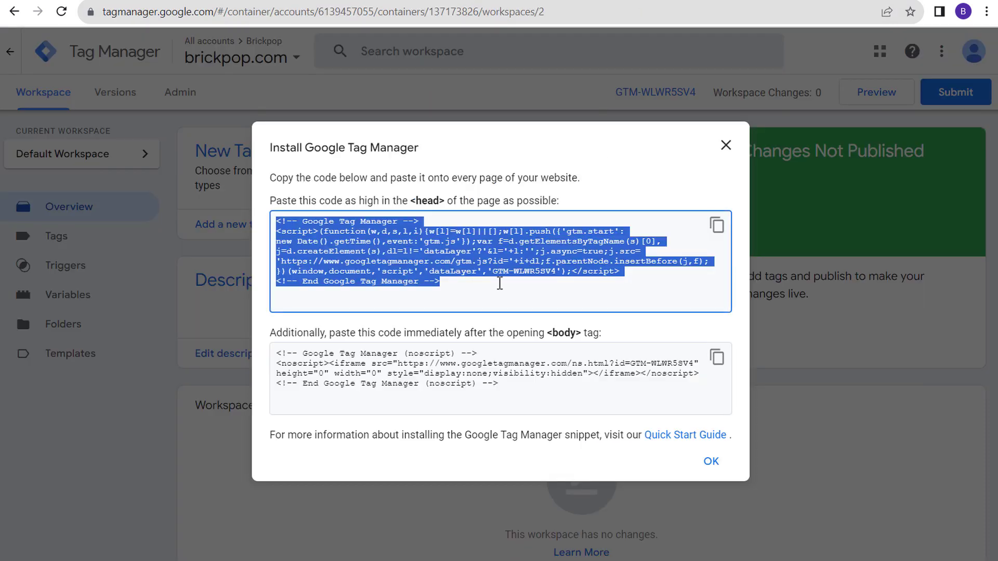
{"action": "left_click_drag", "start_coordinate": [261, 334], "coordinate": [510, 334]}
{"action": "left_click", "coordinate": [716, 358]}
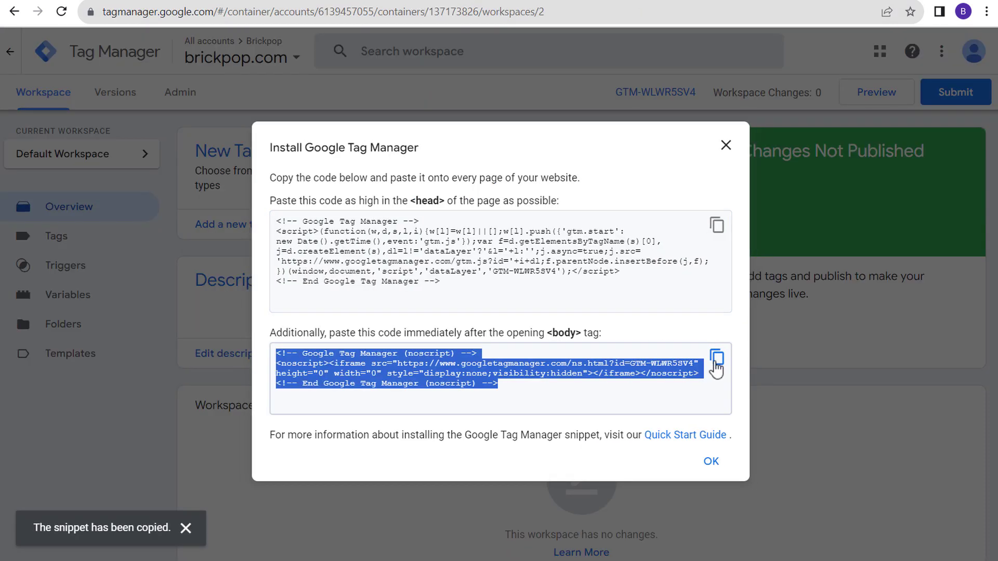
{"action": "left_click", "coordinate": [585, 4]}
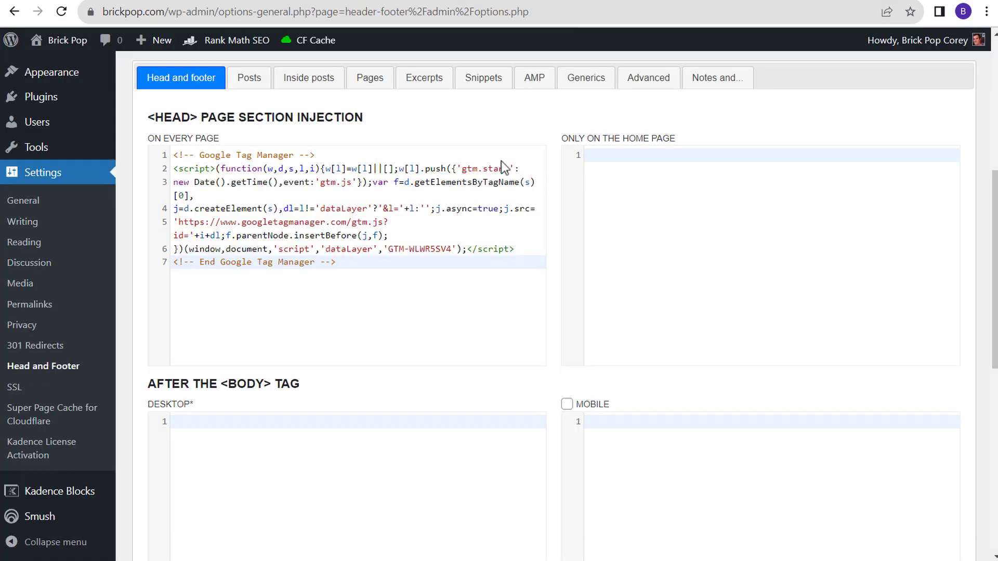
{"action": "left_click", "coordinate": [310, 456]}
{"action": "key", "text": "ctrl+v"}
{"action": "left_click_drag", "start_coordinate": [143, 384], "coordinate": [323, 384]}
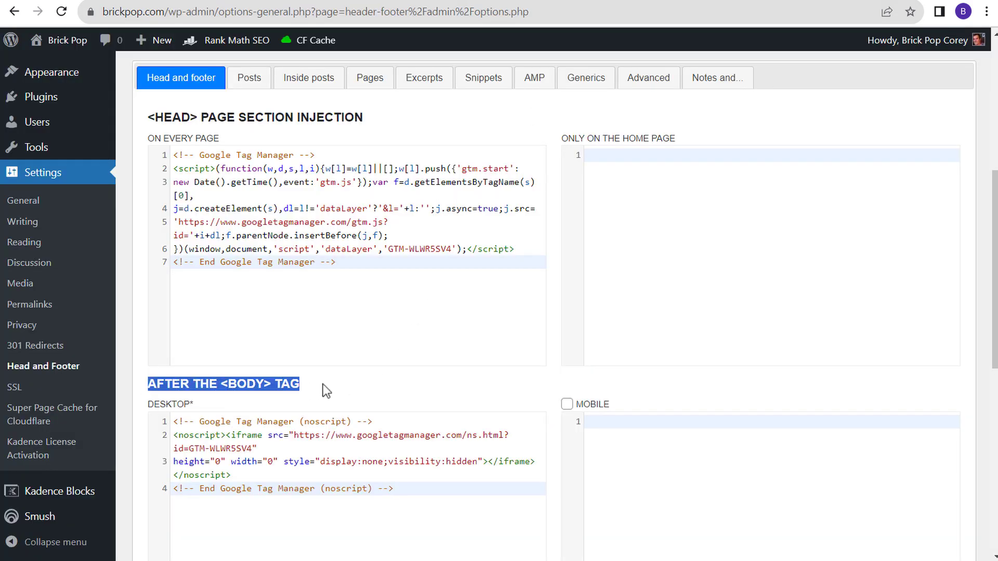
{"action": "left_click", "coordinate": [358, 383]}
Step: Paste the same noscript snippet into the mobile field after the body tag and enable its mobile option
{"action": "scroll", "coordinate": [357, 383], "scroll_direction": "down", "scroll_amount": 3}
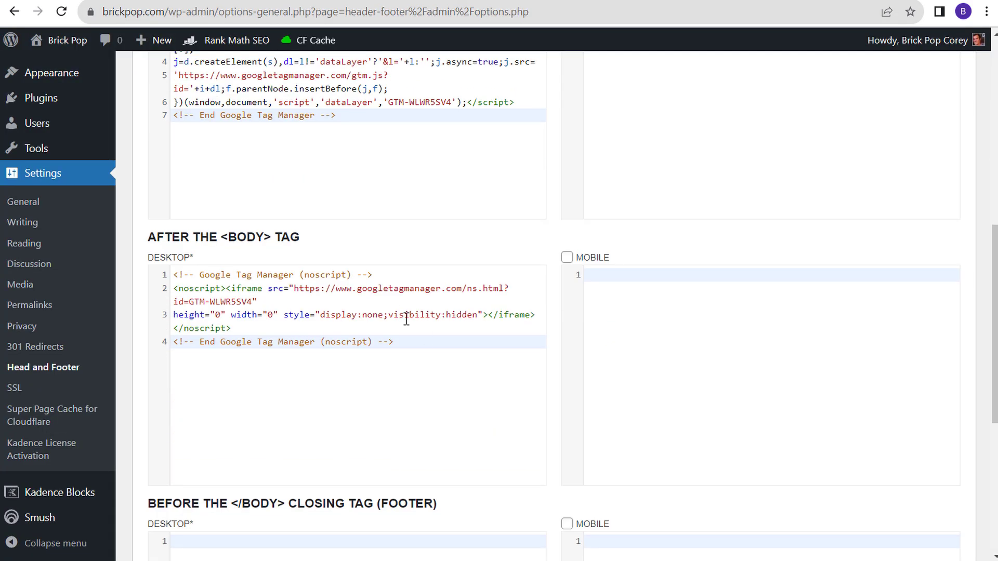
{"action": "left_click", "coordinate": [669, 333]}
{"action": "key", "text": "ctrl+v"}
{"action": "left_click", "coordinate": [567, 257]}
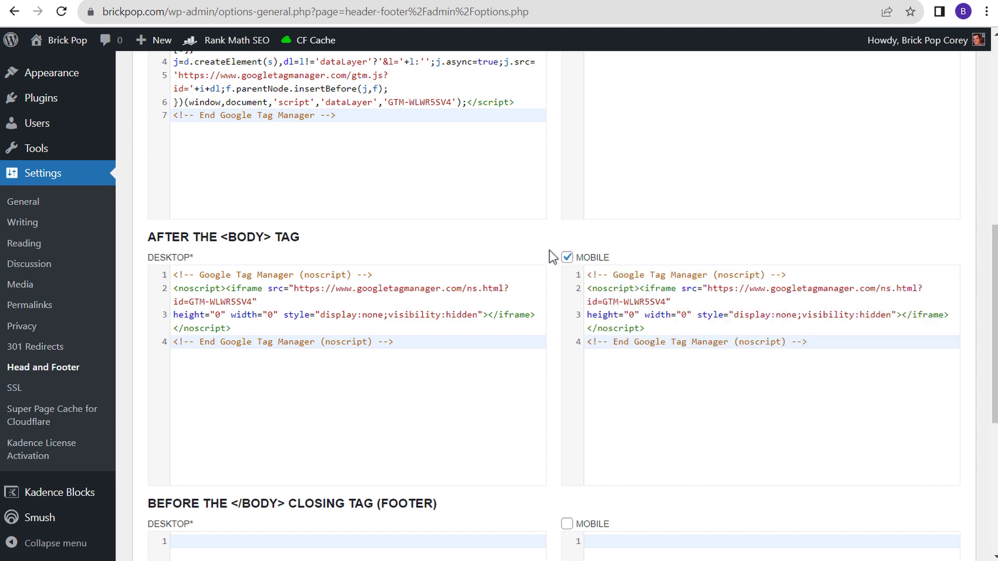
Step: Review the injected head and body snippets and save the plugin's settings
{"action": "scroll", "coordinate": [358, 333], "scroll_direction": "up", "scroll_amount": 4}
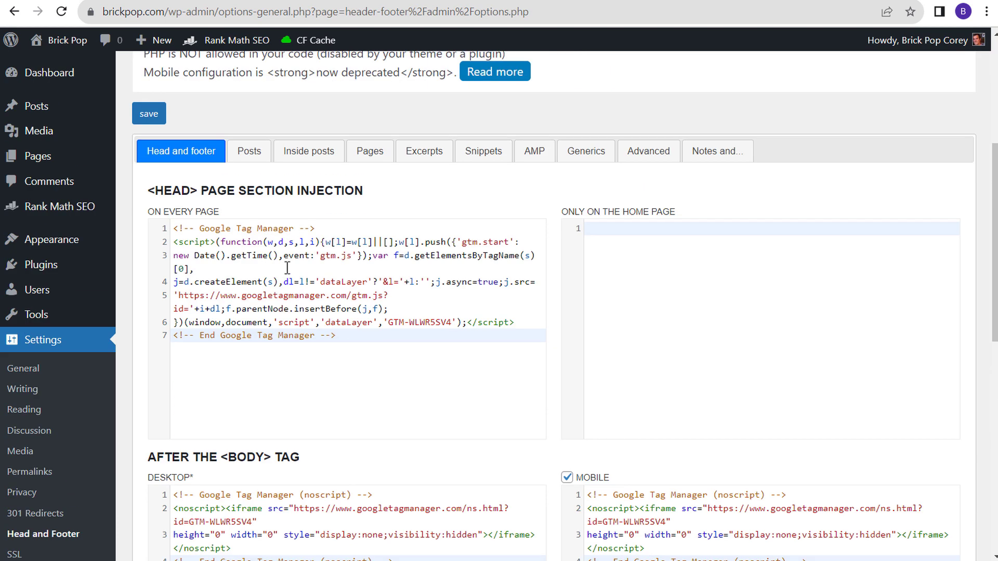
{"action": "scroll", "coordinate": [447, 241], "scroll_direction": "down", "scroll_amount": 10}
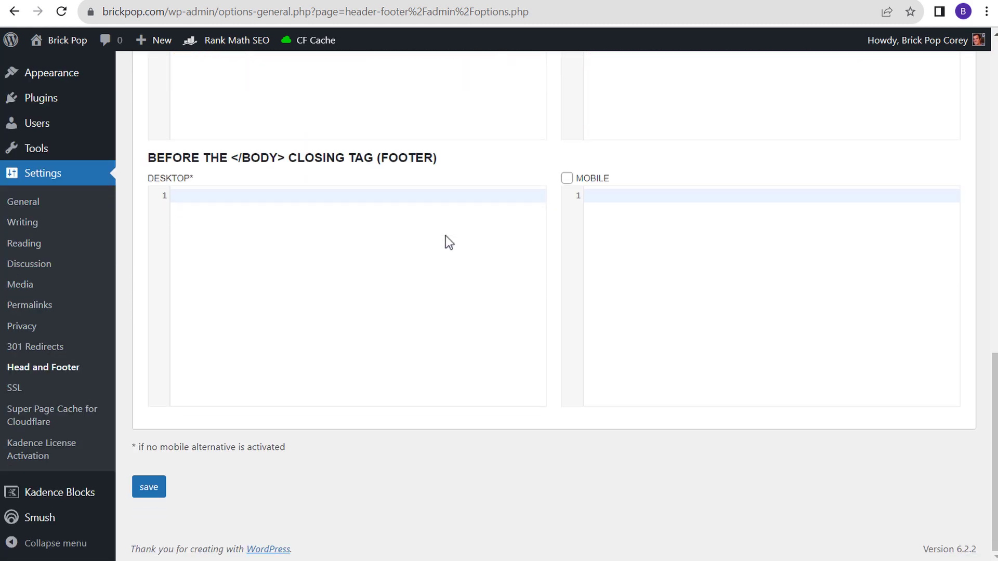
{"action": "left_click", "coordinate": [155, 487]}
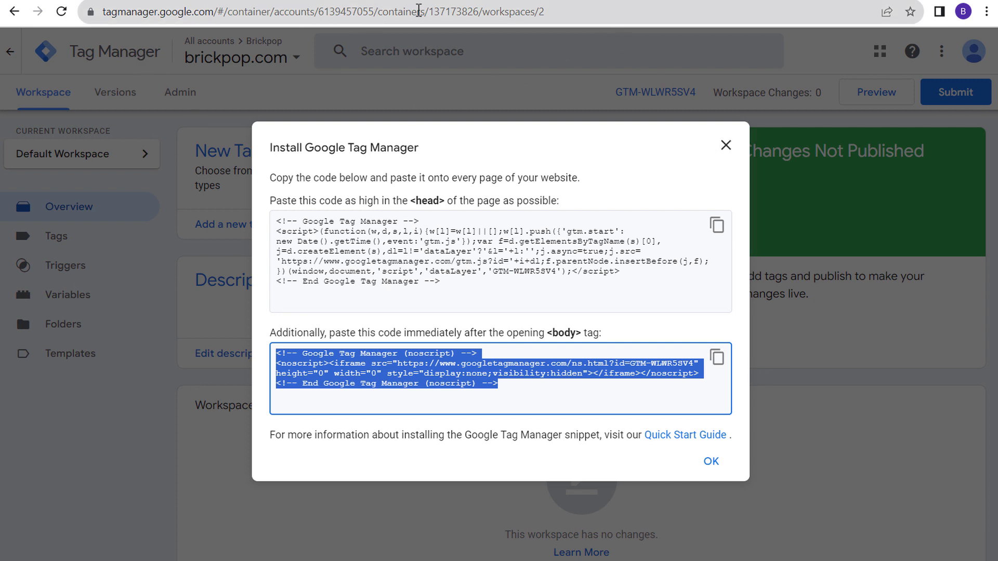
{"action": "left_click", "coordinate": [581, 1]}
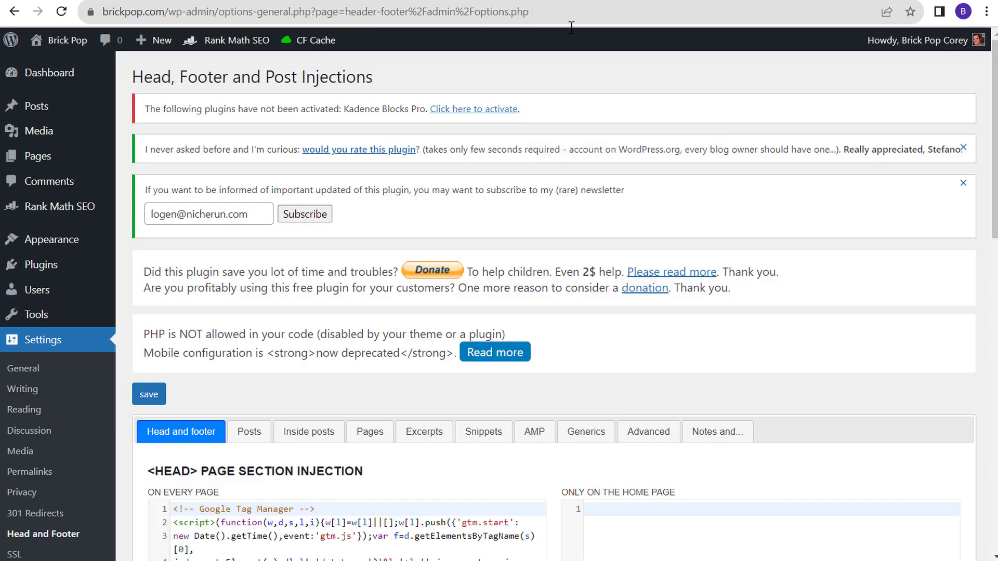
{"action": "scroll", "coordinate": [597, 182], "scroll_direction": "down", "scroll_amount": 3}
{"action": "scroll", "coordinate": [372, 392], "scroll_direction": "up", "scroll_amount": 3}
{"action": "scroll", "coordinate": [494, 204], "scroll_direction": "down", "scroll_amount": 15}
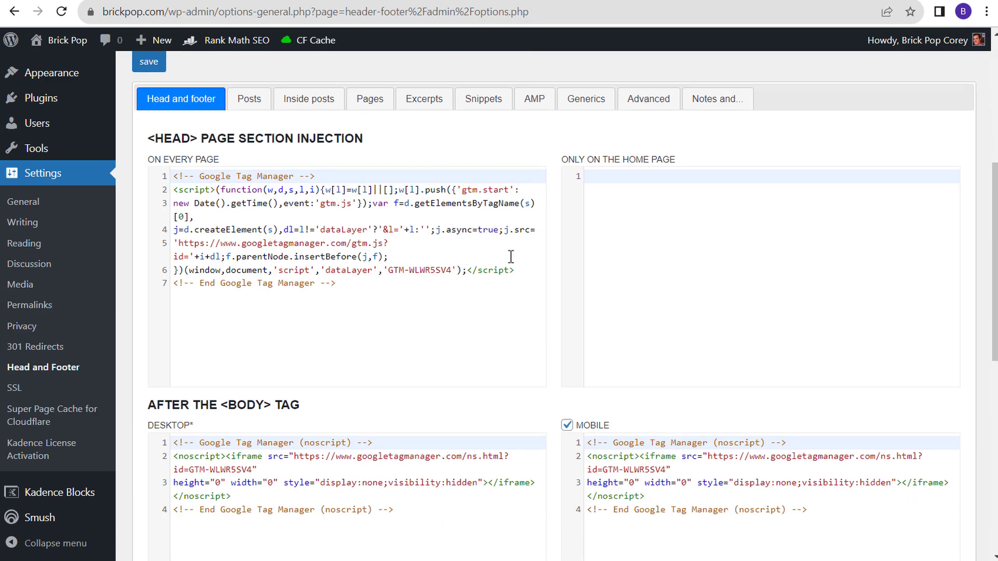
{"action": "left_click", "coordinate": [151, 487]}
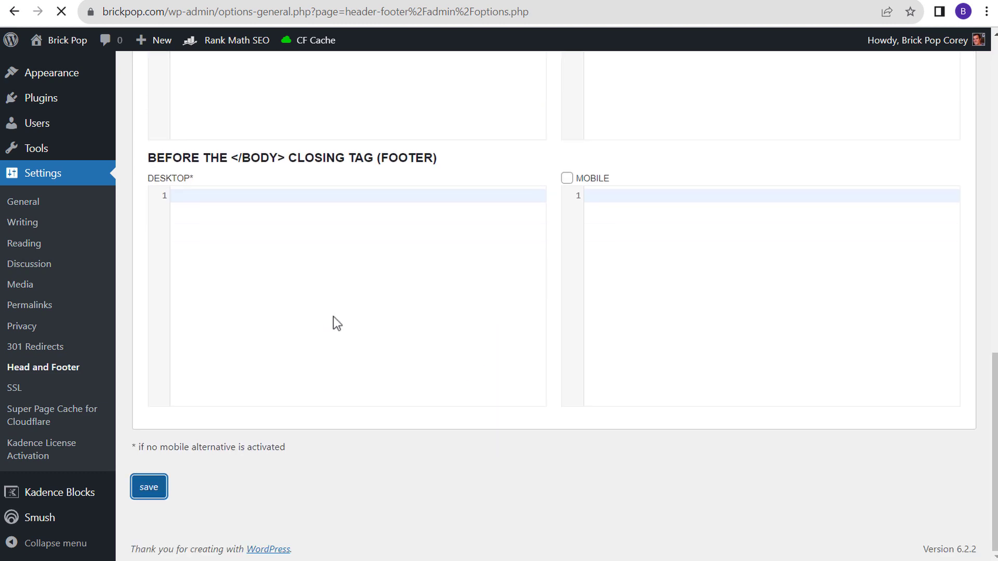
{"action": "scroll", "coordinate": [393, 198], "scroll_direction": "down", "scroll_amount": 1}
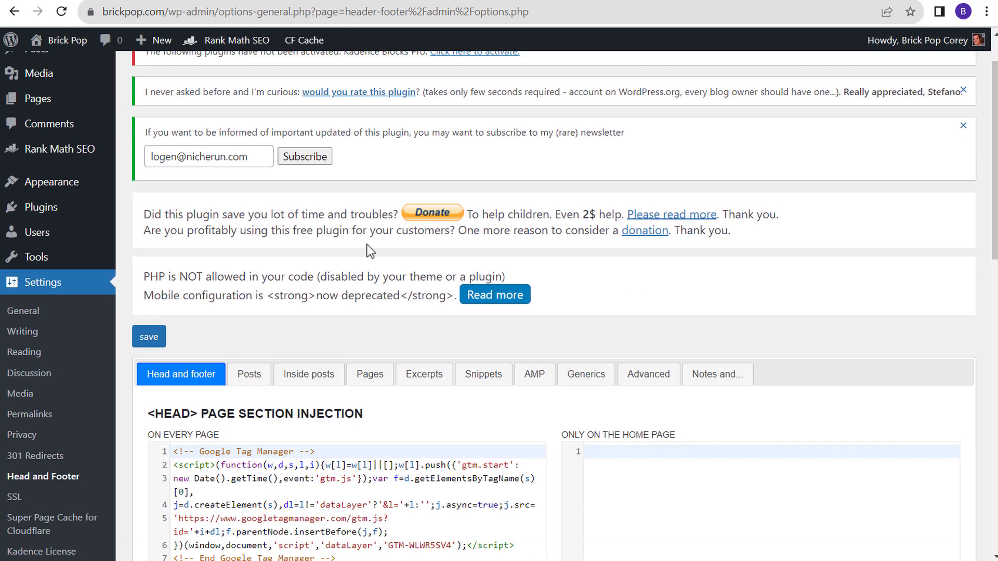
Step: Switch back to Google Tag Manager and close the installation instructions to return to the workspace overview
{"action": "left_click", "coordinate": [643, 2]}
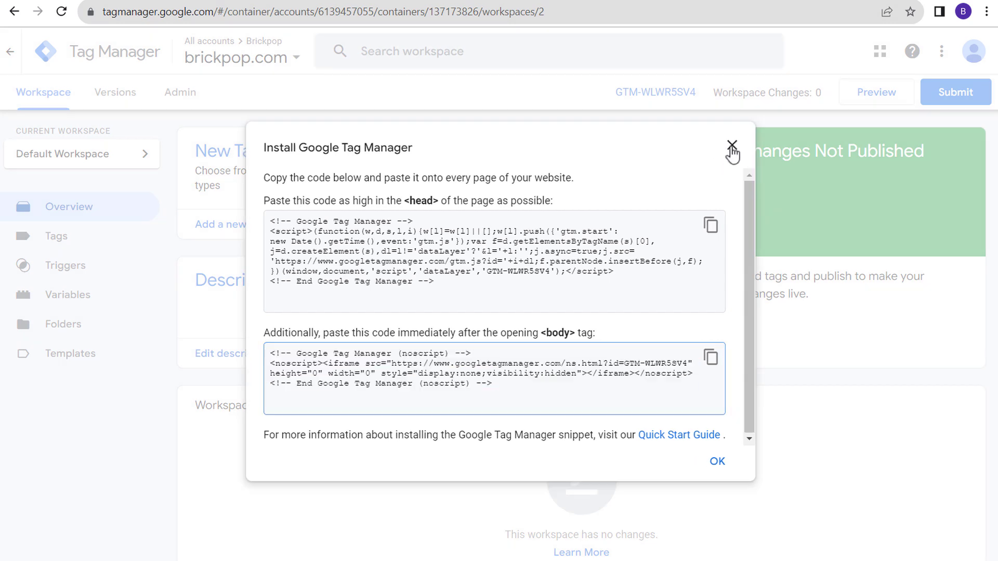
{"action": "left_click", "coordinate": [734, 147]}
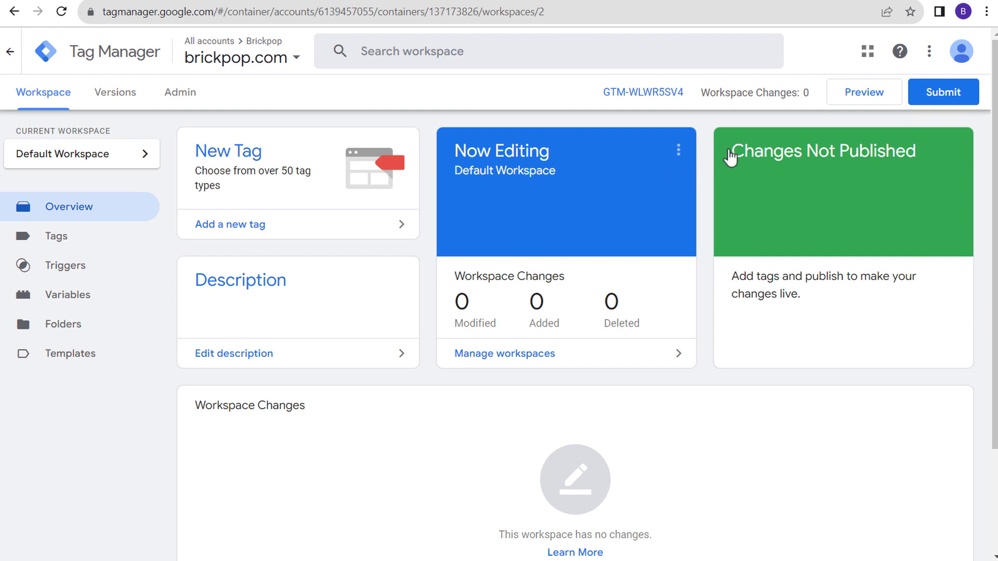
{"action": "left_click_drag", "start_coordinate": [730, 156], "coordinate": [927, 156]}
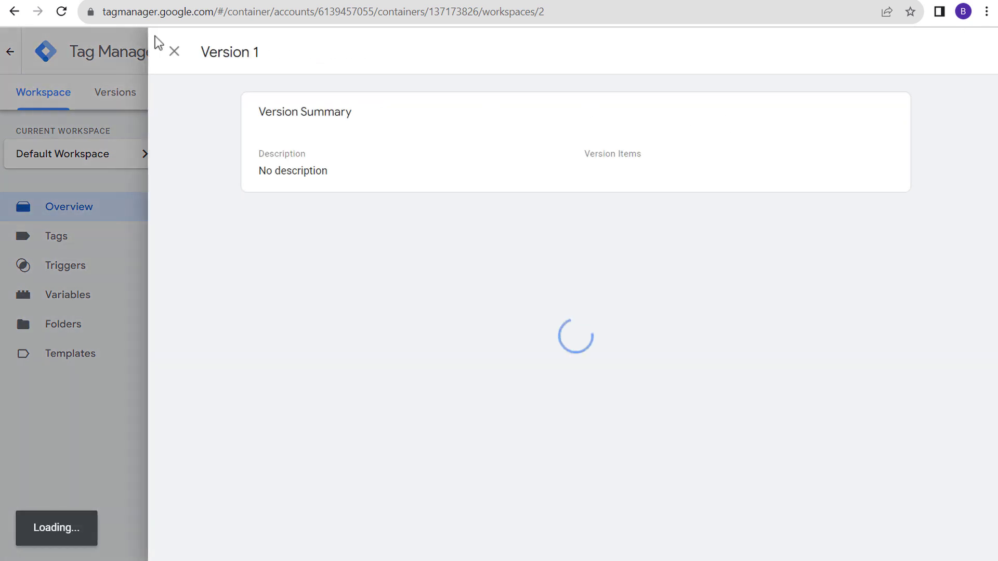
{"action": "left_click", "coordinate": [172, 52]}
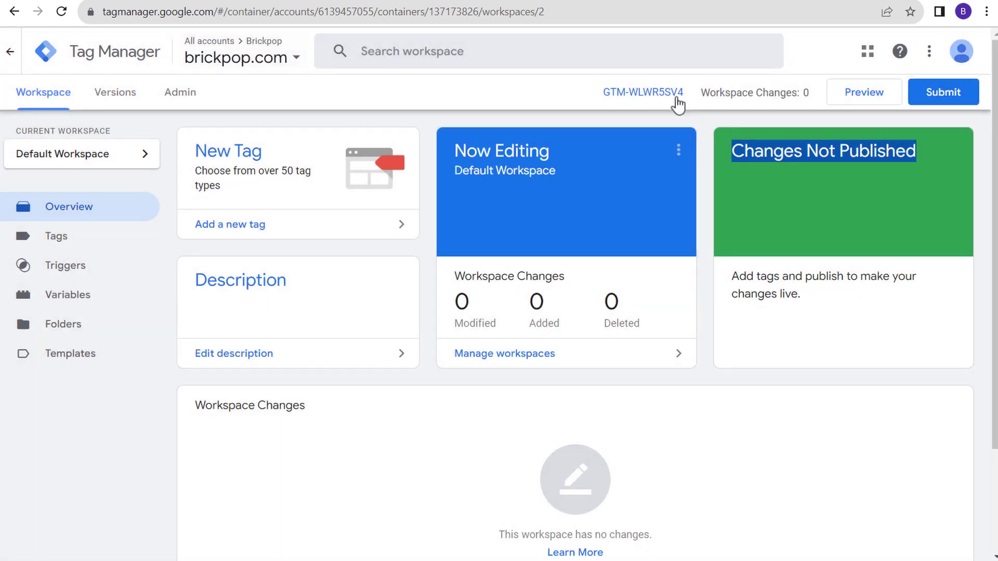
Step: Publish the container to Live, using "Added GTM pixels to website" as both version name and description, and close the version summary
{"action": "left_click", "coordinate": [936, 101]}
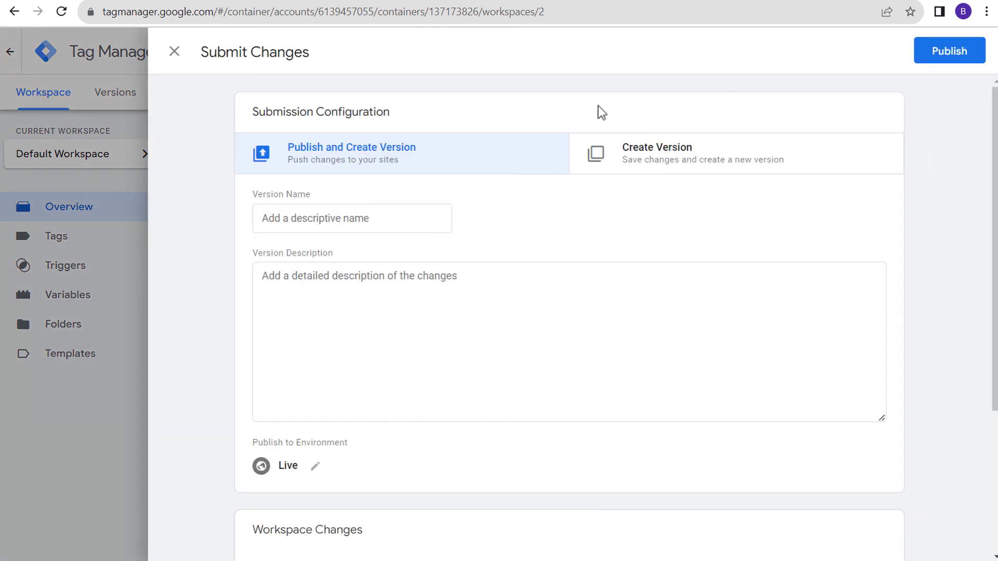
{"action": "left_click", "coordinate": [367, 217]}
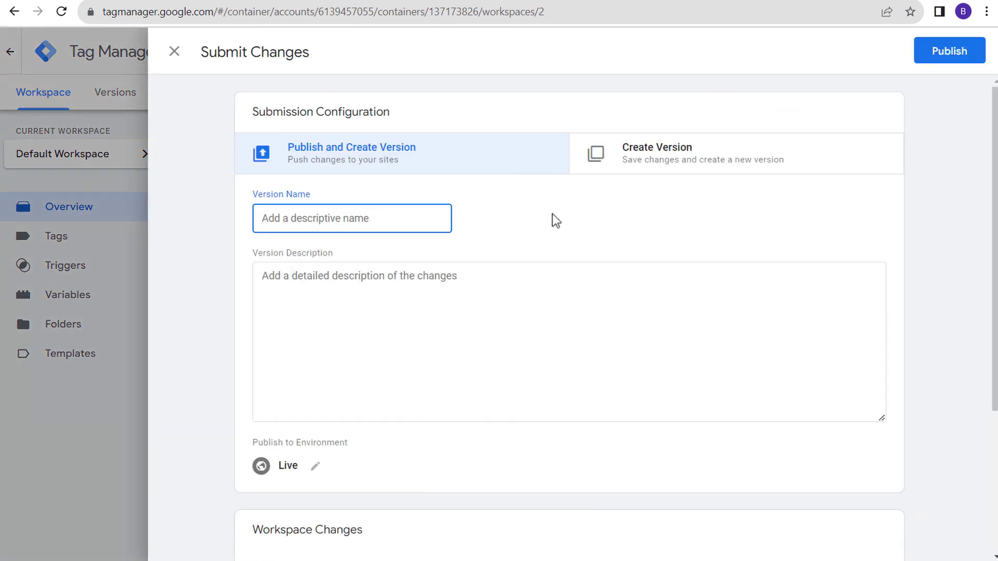
{"action": "type", "text": "Added"}
{"action": "type", "text": "GTM pixels to website"}
{"action": "key", "text": "Tab"}
{"action": "type", "text": "Added GTM pixels to website"}
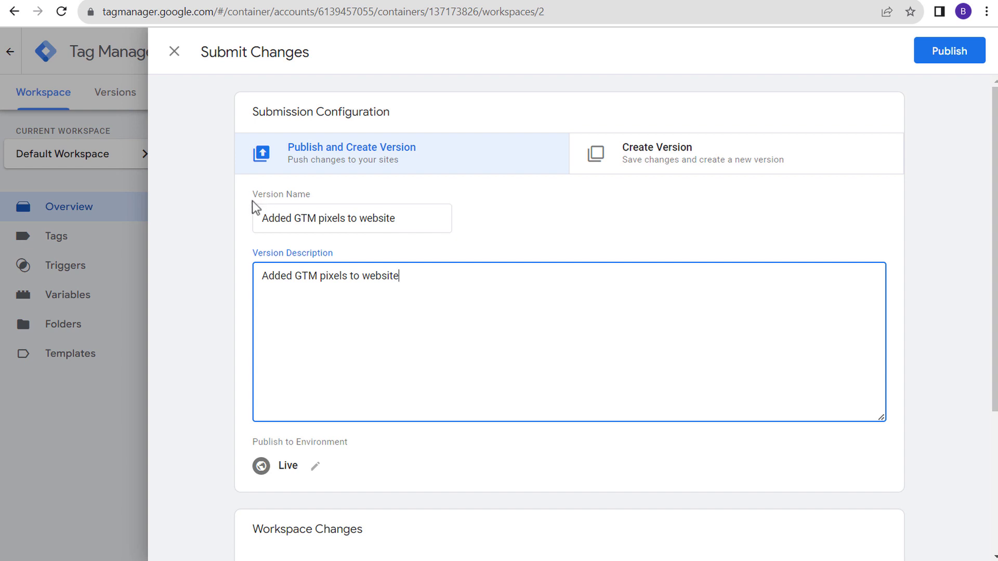
{"action": "left_click_drag", "start_coordinate": [253, 203], "coordinate": [334, 204]}
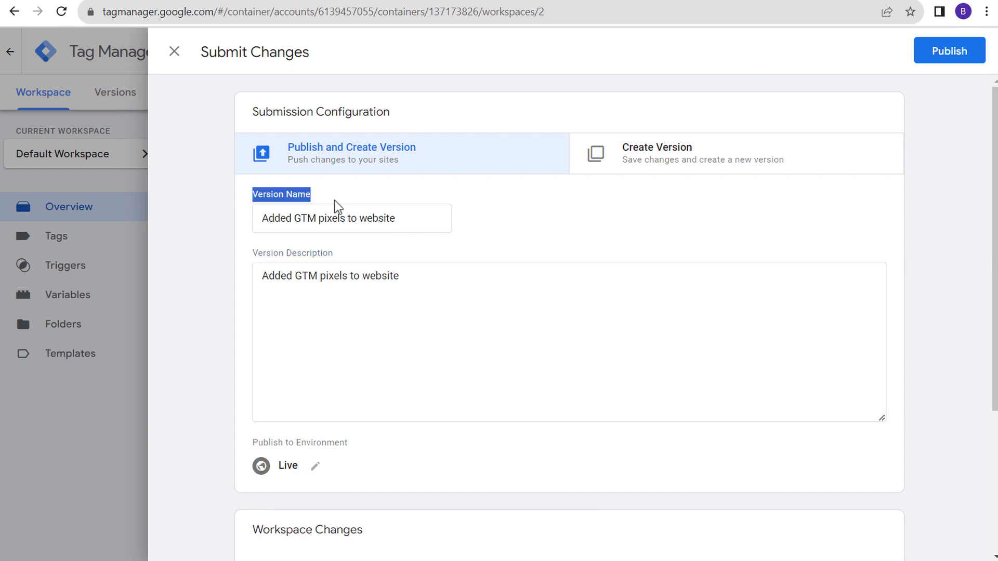
{"action": "left_click", "coordinate": [461, 255]}
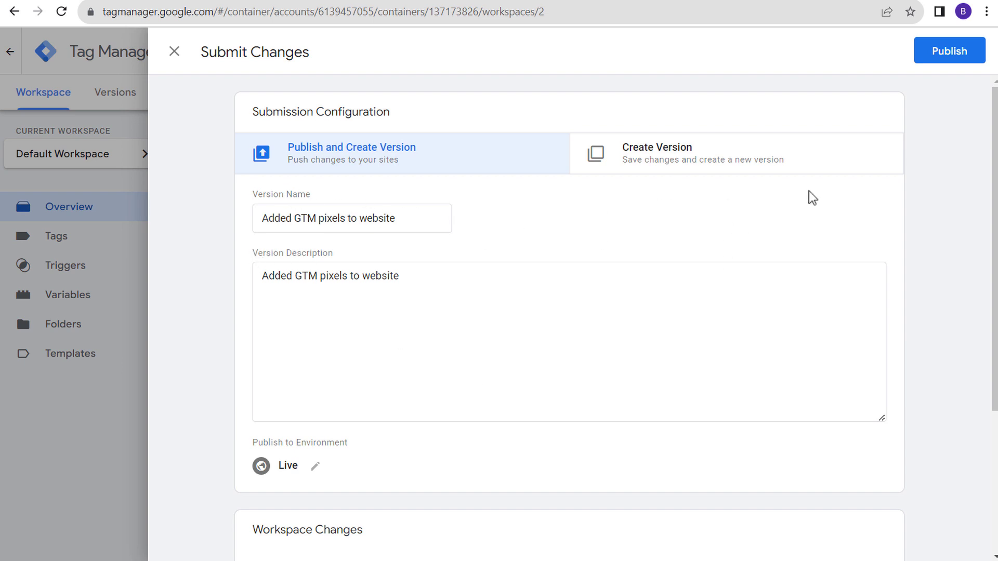
{"action": "left_click", "coordinate": [937, 54]}
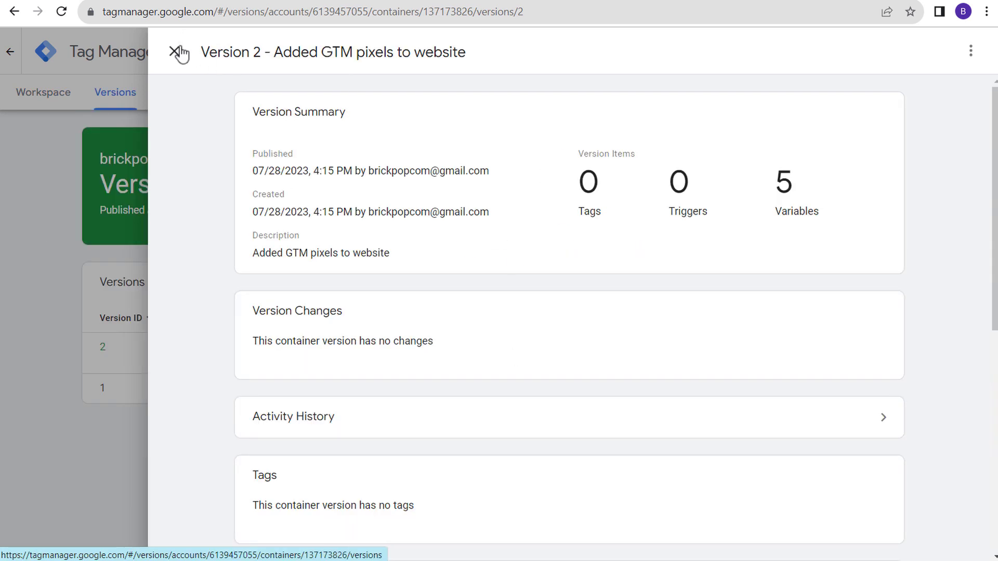
{"action": "left_click", "coordinate": [177, 51]}
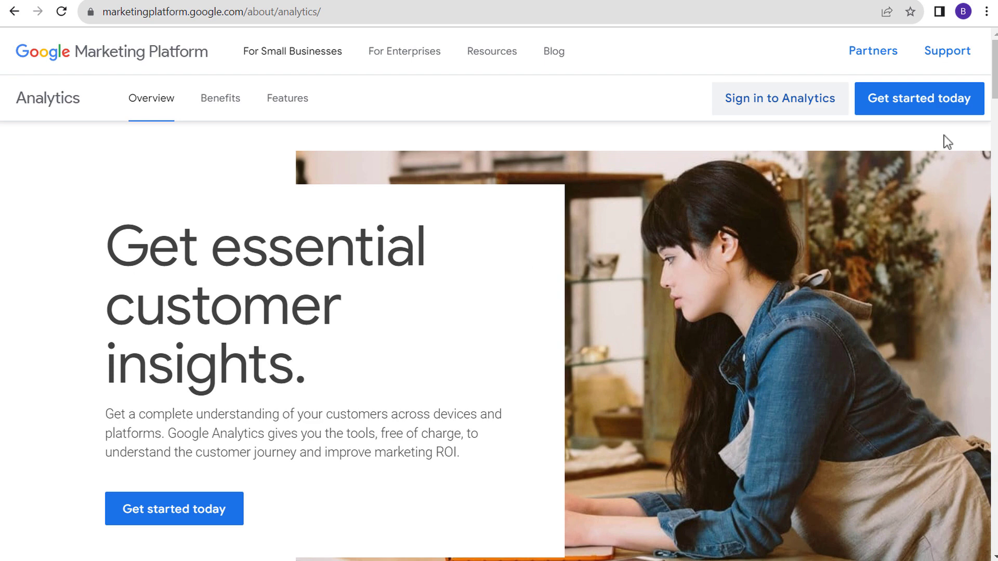
Step: Switch to Google Analytics and set up a new account named Brickpop with the default data sharing settings
{"action": "left_click", "coordinate": [946, 103]}
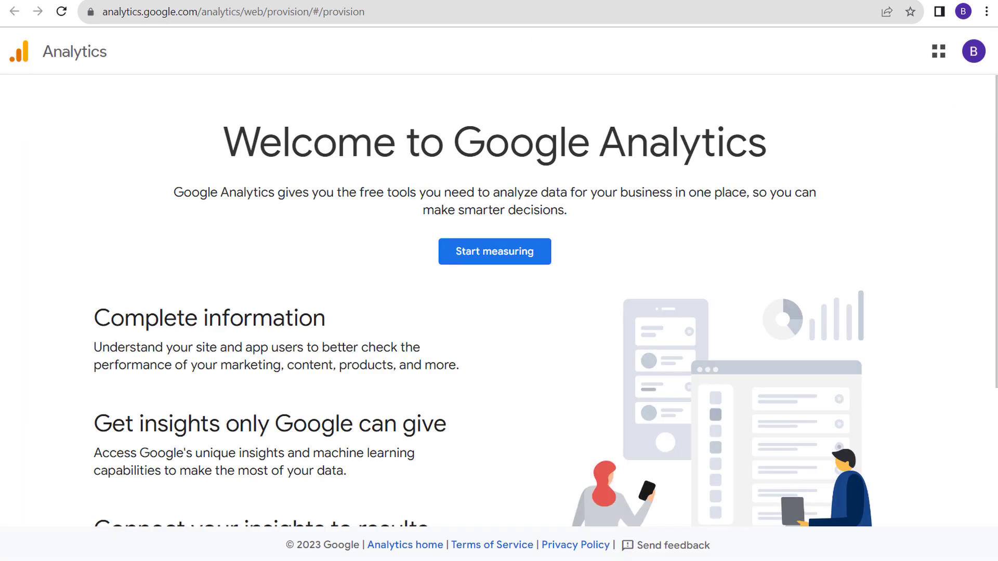
{"action": "scroll", "coordinate": [421, 169], "scroll_direction": "down", "scroll_amount": 3}
{"action": "scroll", "coordinate": [412, 323], "scroll_direction": "up", "scroll_amount": 3}
{"action": "left_click", "coordinate": [474, 261]}
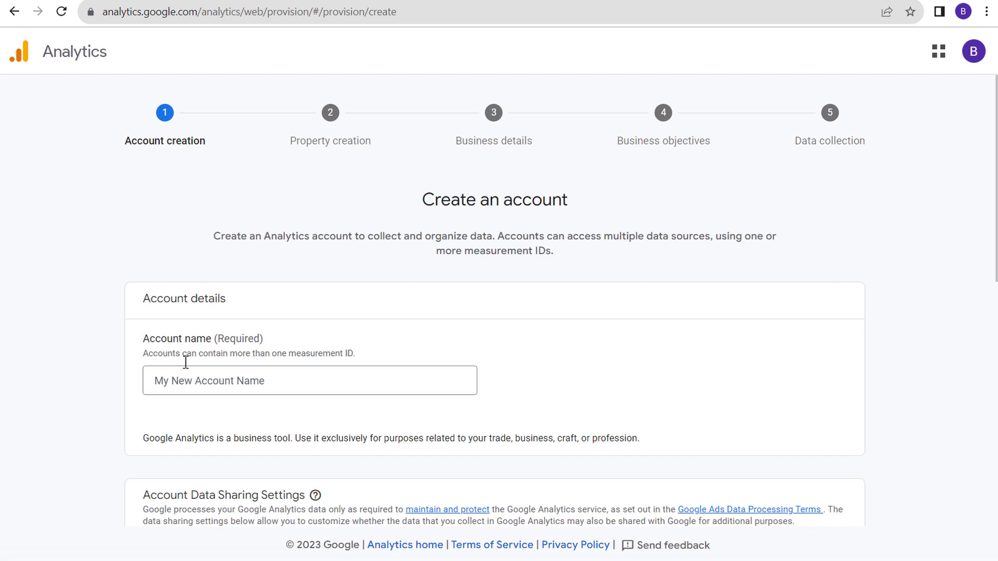
{"action": "left_click", "coordinate": [196, 370]}
{"action": "type", "text": "Brickpop"}
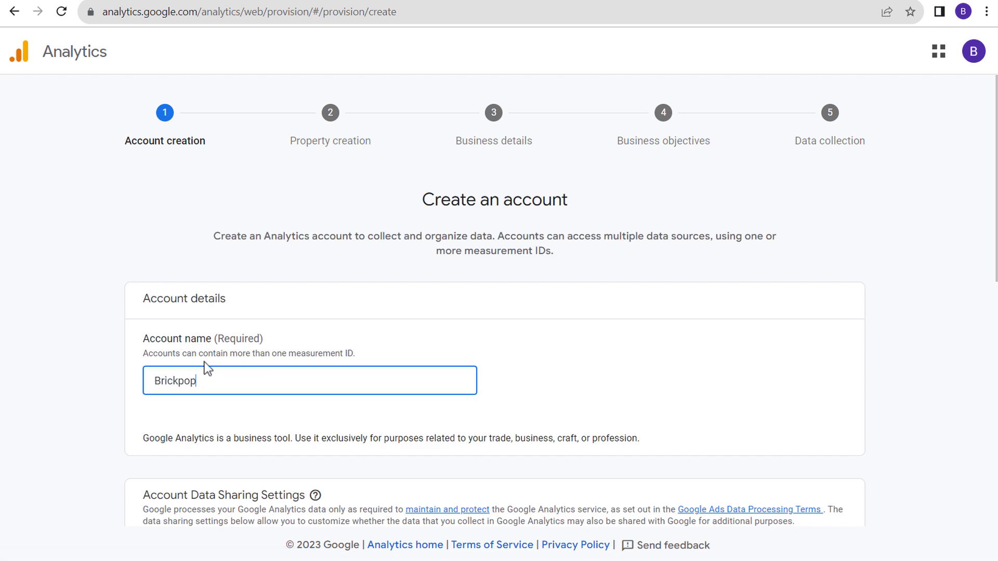
{"action": "scroll", "coordinate": [520, 281], "scroll_direction": "down", "scroll_amount": 8}
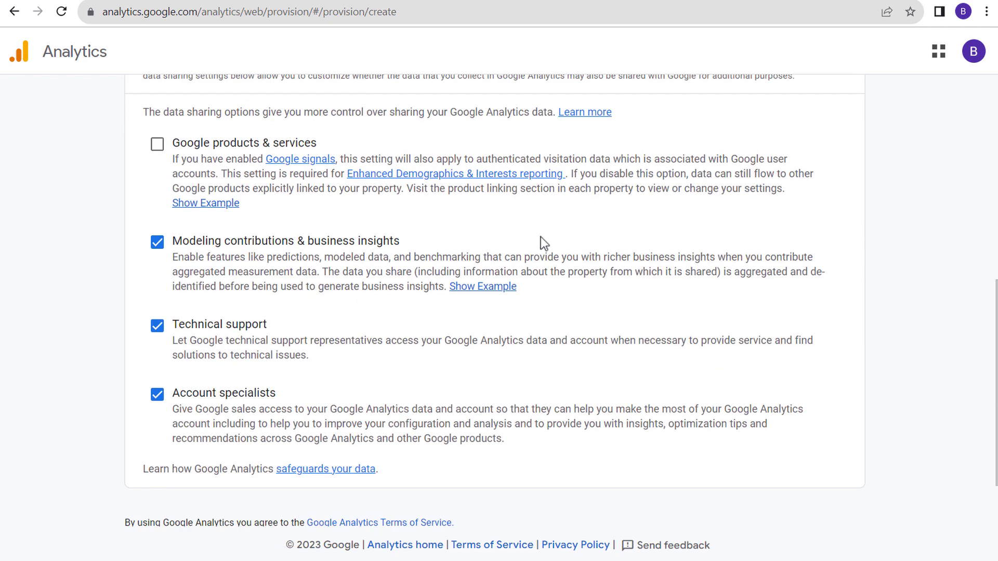
{"action": "scroll", "coordinate": [541, 236], "scroll_direction": "down", "scroll_amount": 1}
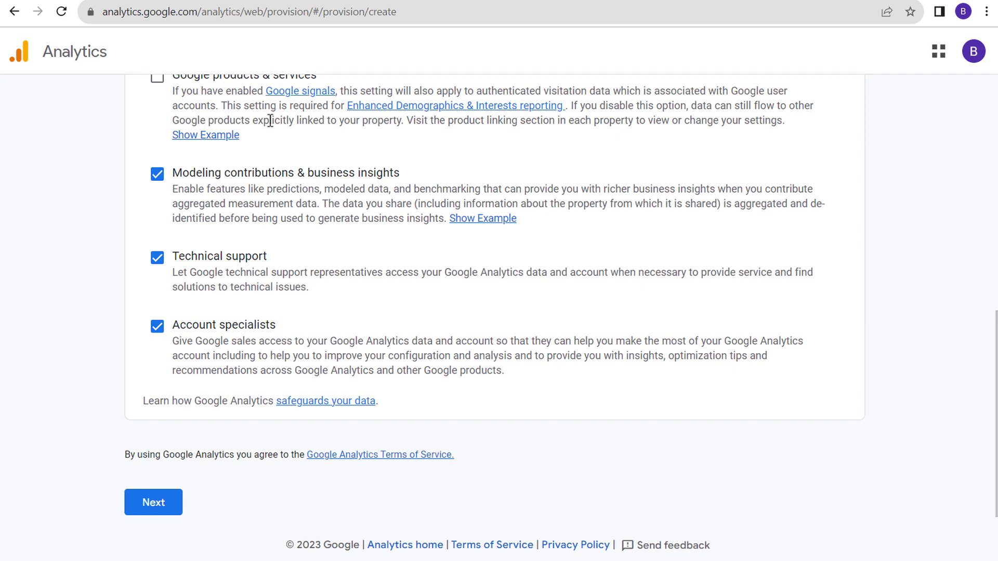
{"action": "left_click", "coordinate": [167, 502]}
Step: Name the new property Brickpop, set its reporting time zone to New York Time, check the advanced options, and continue to the business details
{"action": "scroll", "coordinate": [250, 368], "scroll_direction": "down", "scroll_amount": 2}
{"action": "left_click", "coordinate": [381, 255]}
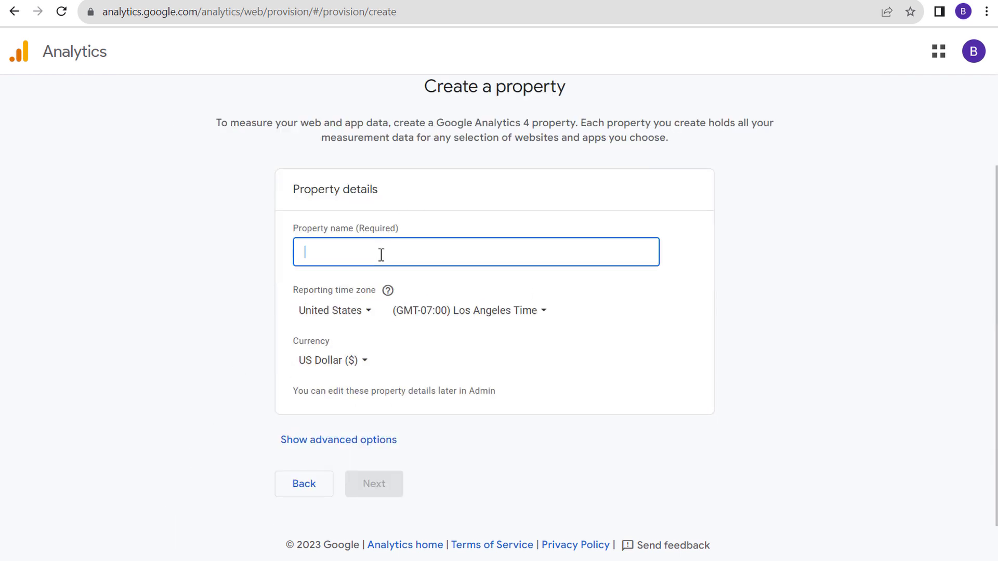
{"action": "type", "text": "Brickpop"}
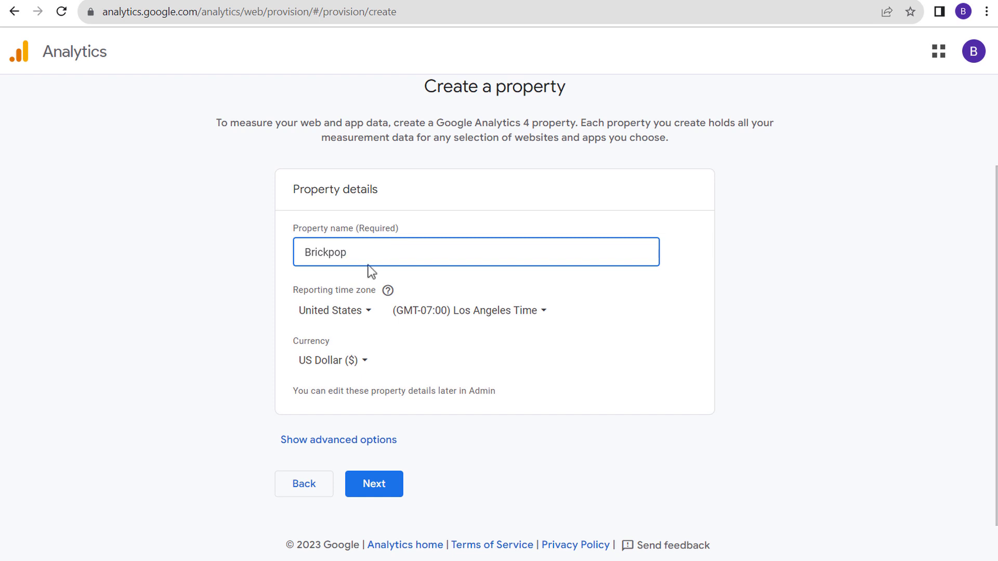
{"action": "left_click", "coordinate": [488, 311]}
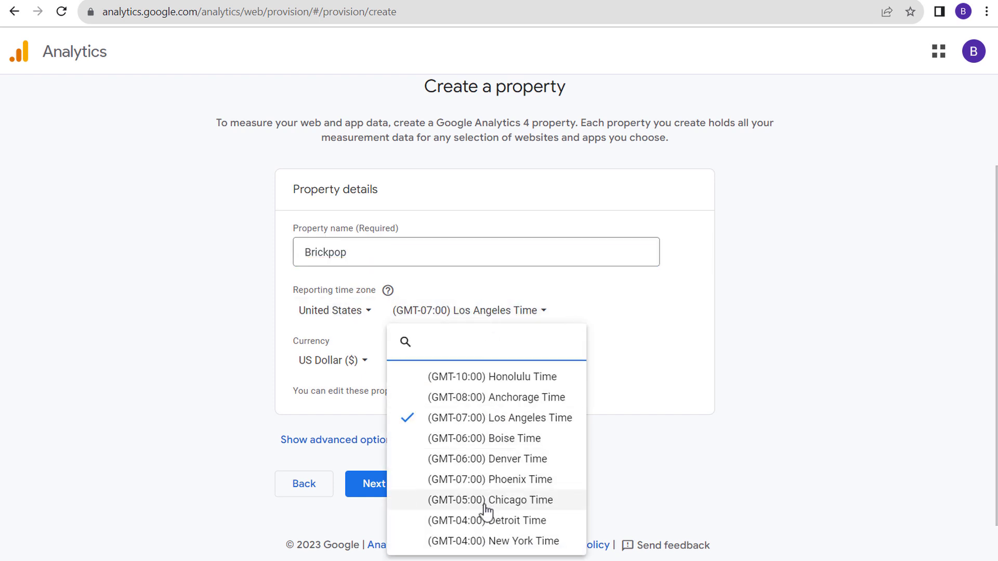
{"action": "left_click", "coordinate": [494, 541]}
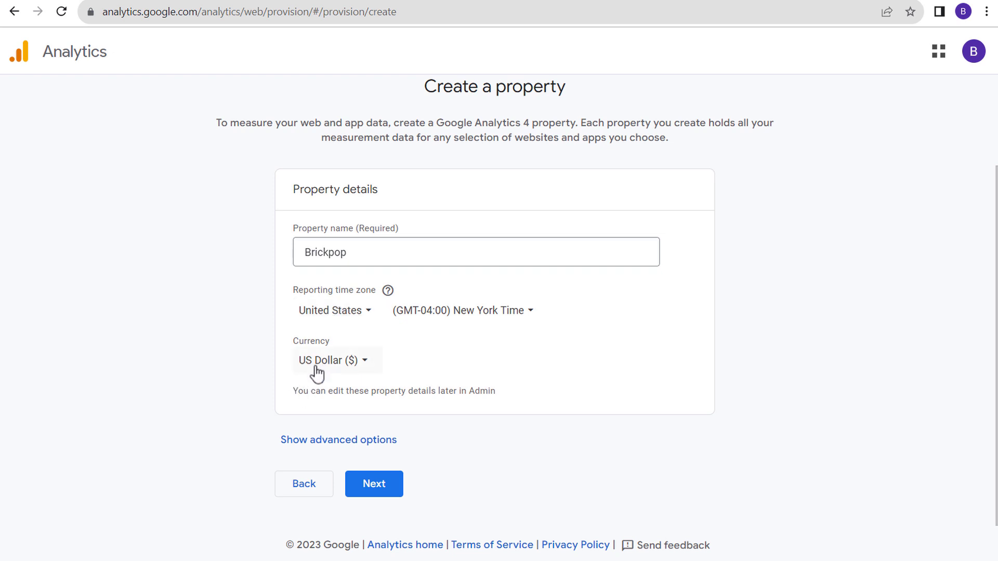
{"action": "left_click", "coordinate": [304, 441]}
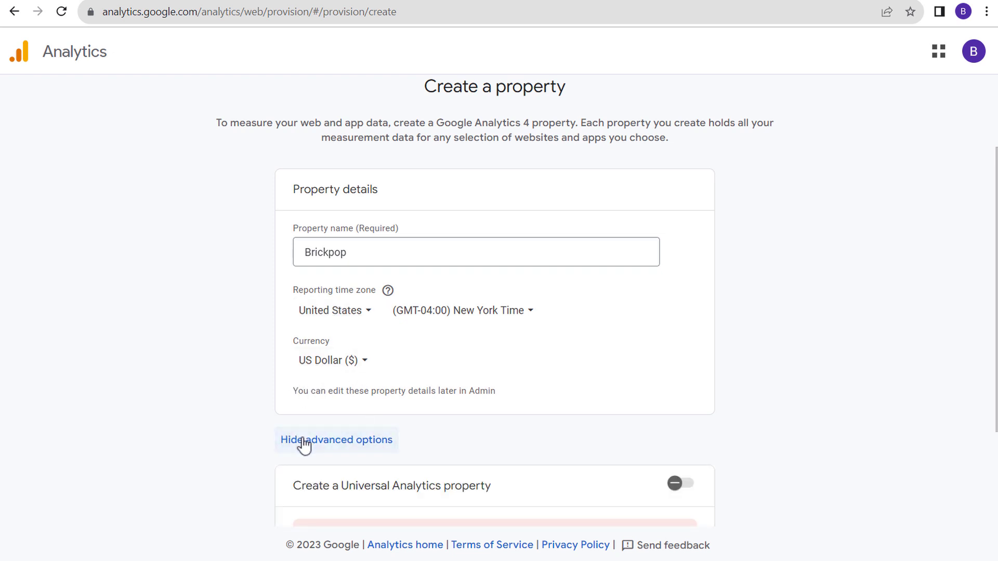
{"action": "scroll", "coordinate": [240, 297], "scroll_direction": "down", "scroll_amount": 3}
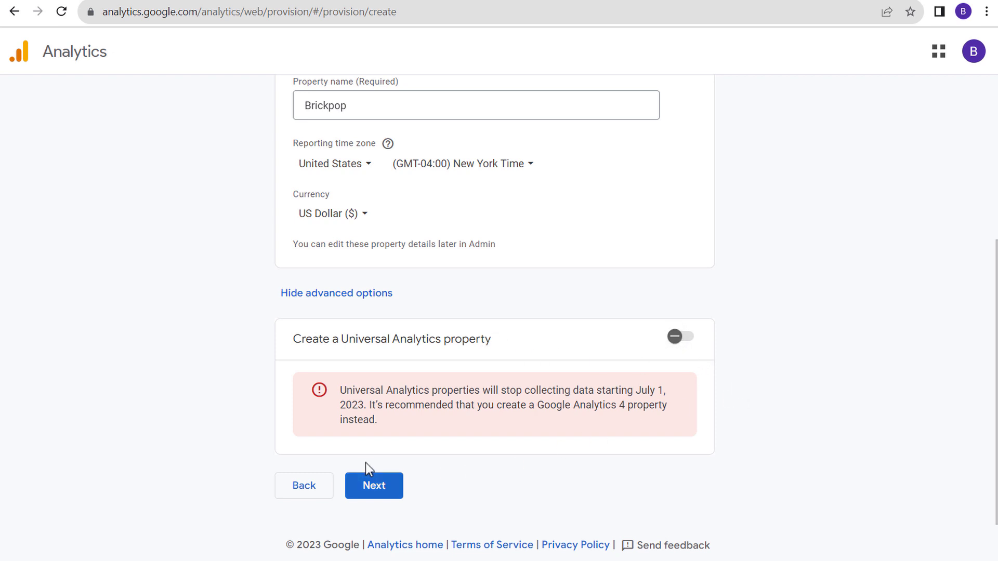
{"action": "left_click", "coordinate": [374, 489]}
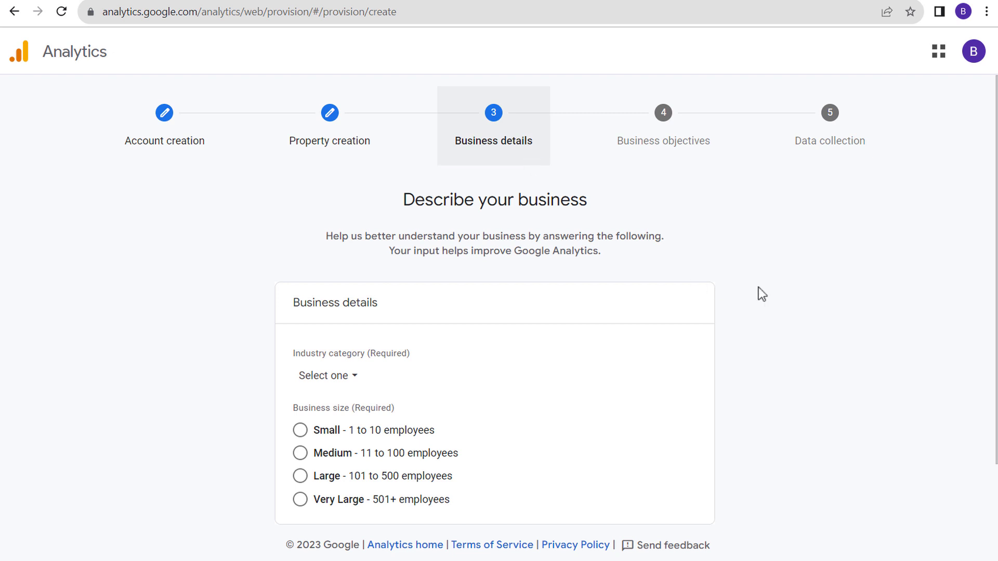
Step: Set the business's industry category to Hobbies & Leisure
{"action": "scroll", "coordinate": [744, 294], "scroll_direction": "down", "scroll_amount": 2}
{"action": "left_click", "coordinate": [342, 307]}
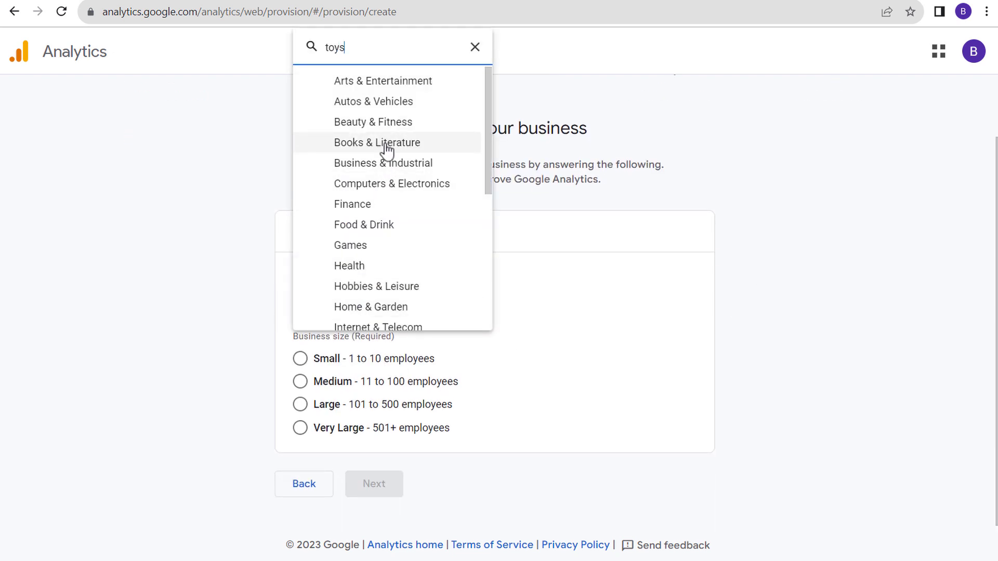
{"action": "key", "text": "BackSpace"}
{"action": "key", "text": "BackSpace"}
{"action": "key", "text": "BackSpace"}
{"action": "key", "text": "BackSpace"}
{"action": "left_click", "coordinate": [367, 287]}
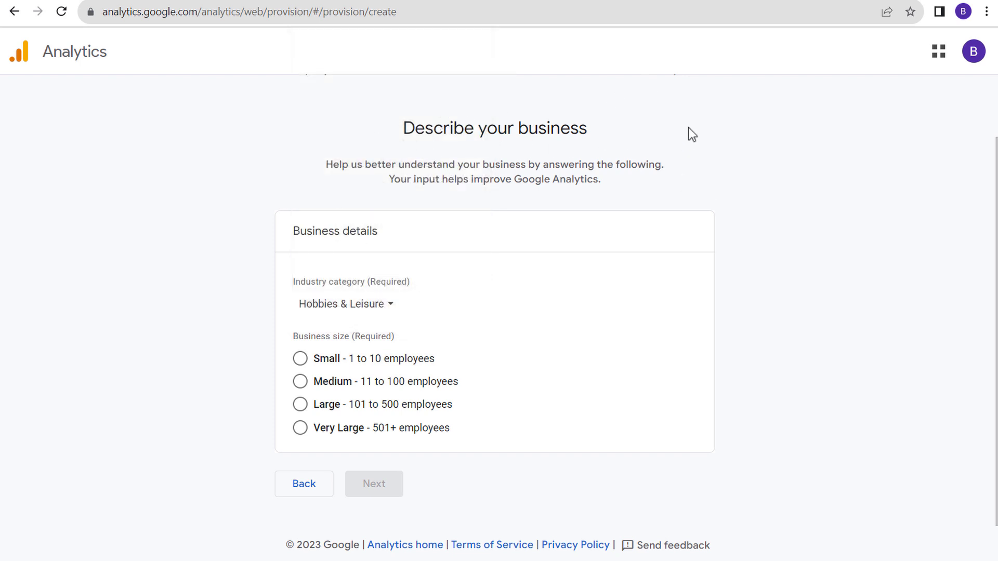
Step: Look through the other available industry categories for a closer match, keeping Hobbies & Leisure selected
{"action": "left_click", "coordinate": [348, 309]}
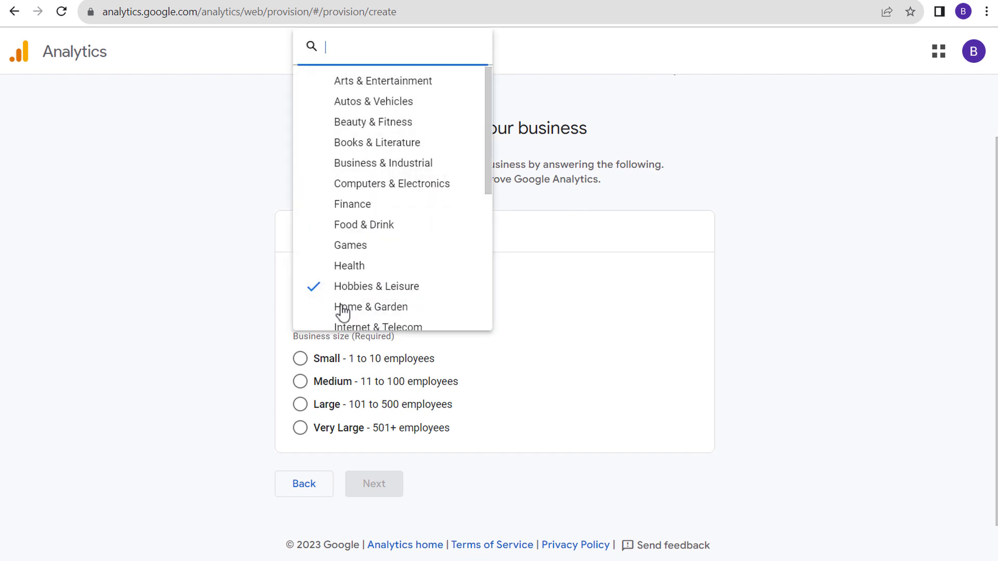
{"action": "scroll", "coordinate": [433, 227], "scroll_direction": "down", "scroll_amount": 3}
{"action": "scroll", "coordinate": [404, 196], "scroll_direction": "down", "scroll_amount": 3}
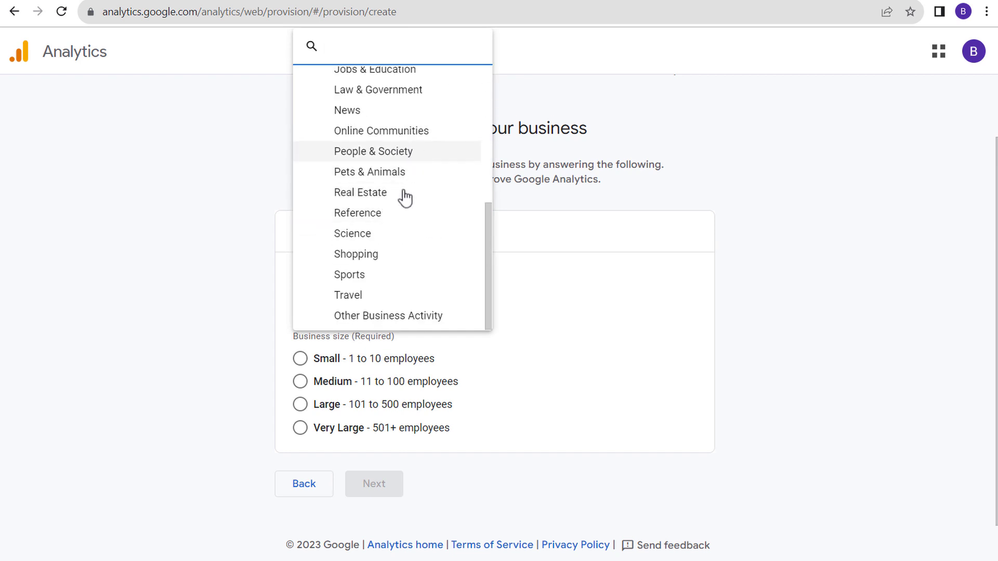
{"action": "scroll", "coordinate": [408, 265], "scroll_direction": "up", "scroll_amount": 5}
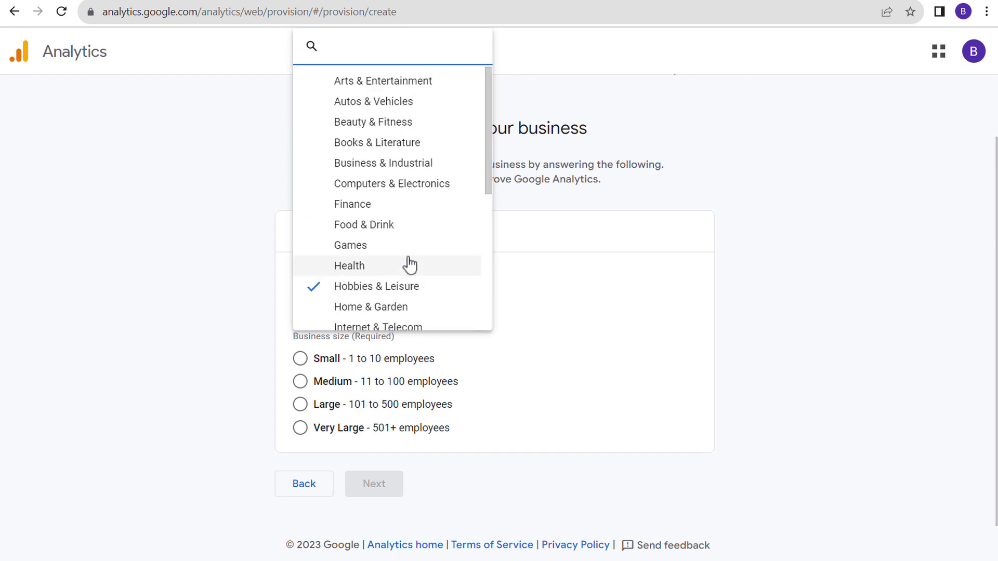
{"action": "left_click", "coordinate": [386, 289]}
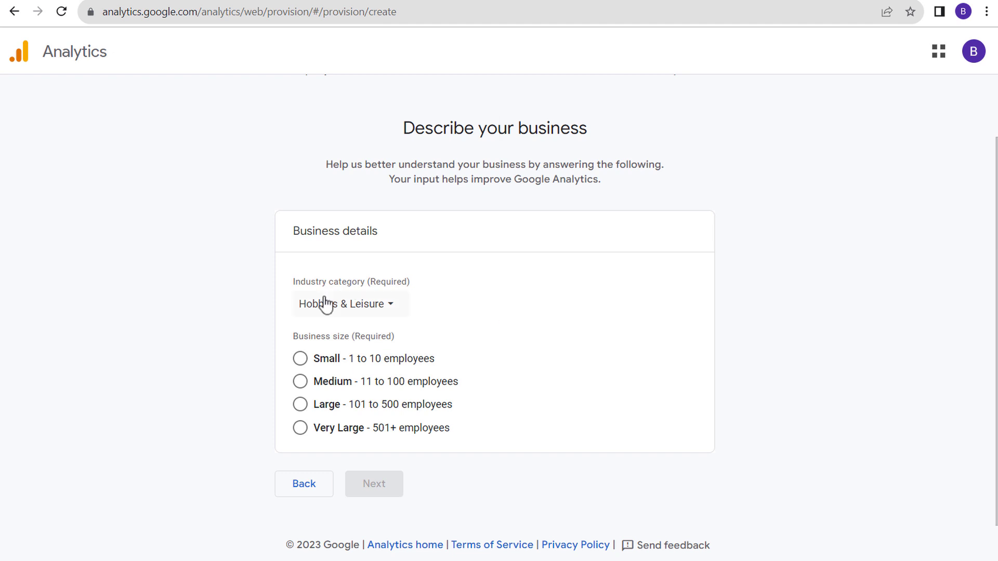
{"action": "left_click", "coordinate": [324, 304]}
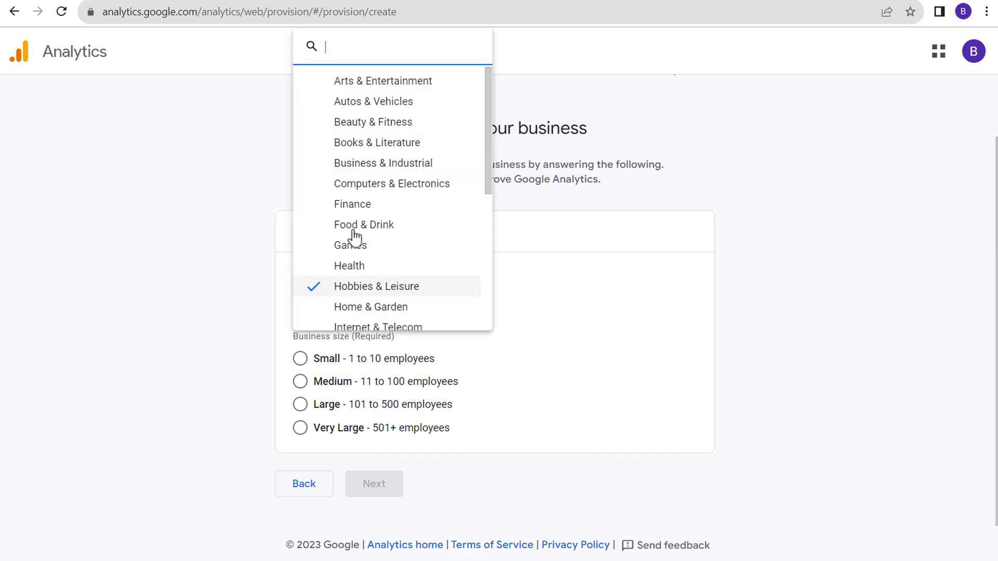
{"action": "left_click", "coordinate": [345, 290]}
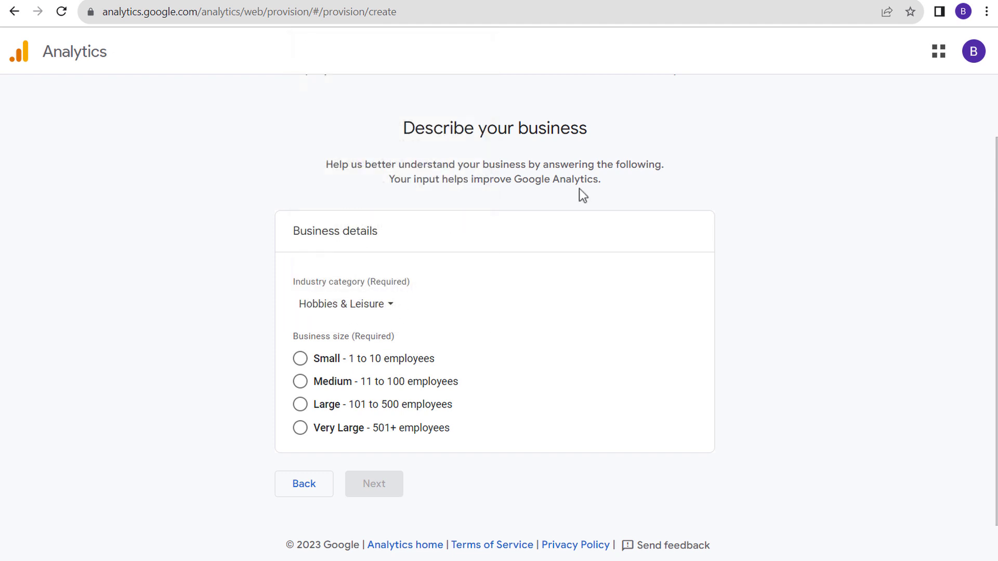
Step: Set the business size to Small (1 to 10 employees) and continue to the business objectives
{"action": "left_click", "coordinate": [300, 360]}
{"action": "left_click", "coordinate": [374, 484]}
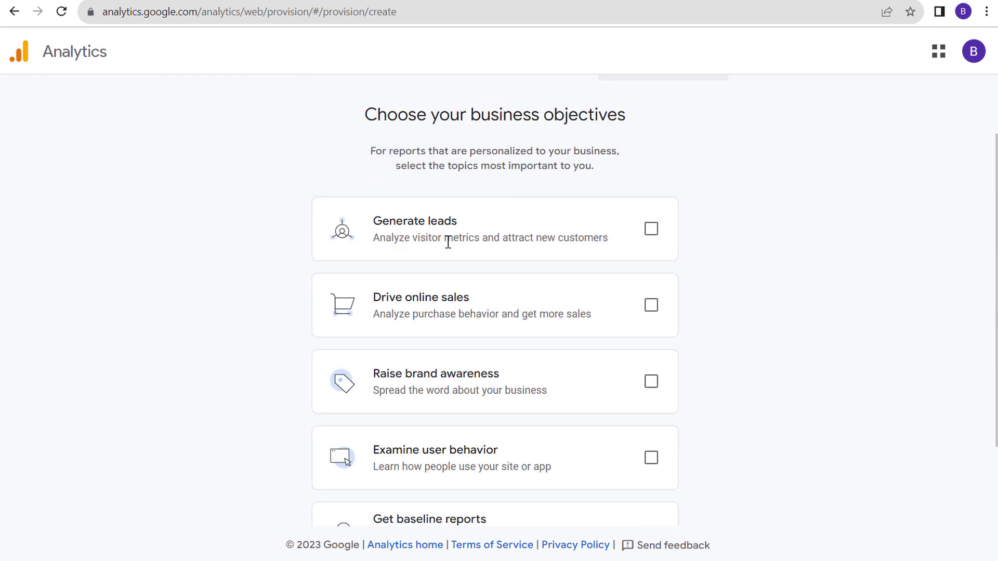
Step: Choose Generate leads, Raise brand awareness and Examine user behavior as business objectives and submit the account for creation
{"action": "left_click", "coordinate": [653, 229]}
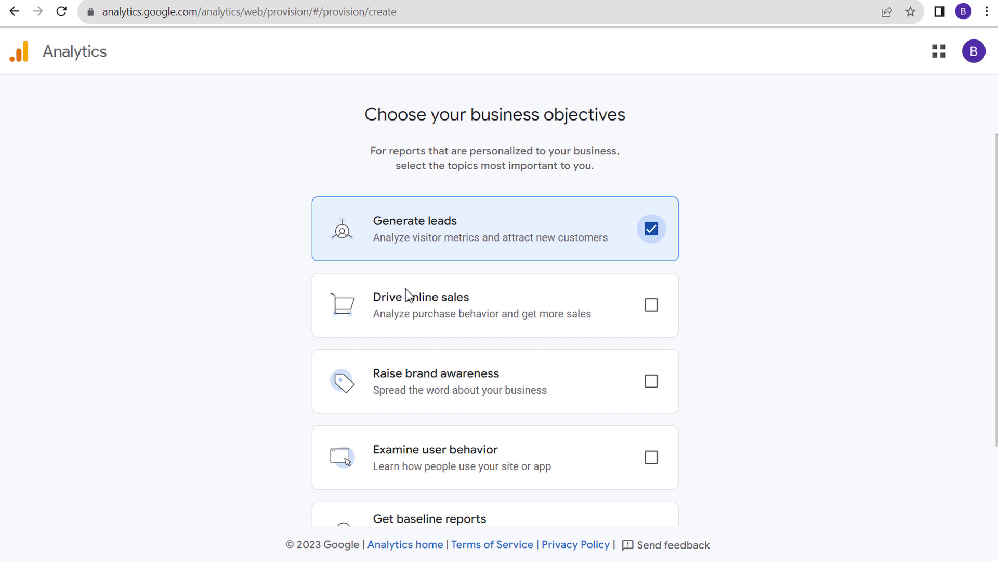
{"action": "scroll", "coordinate": [803, 224], "scroll_direction": "down", "scroll_amount": 3}
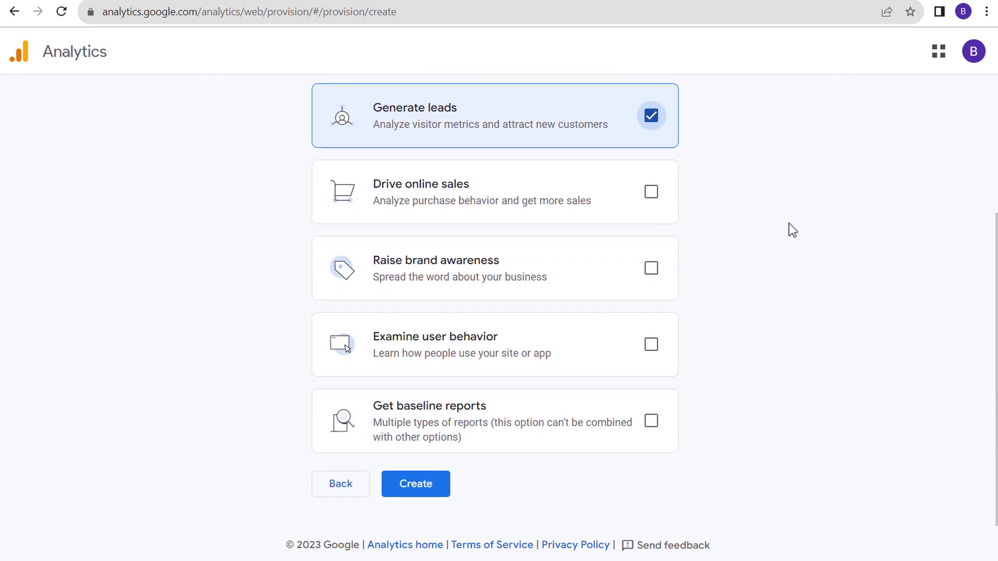
{"action": "left_click", "coordinate": [658, 273]}
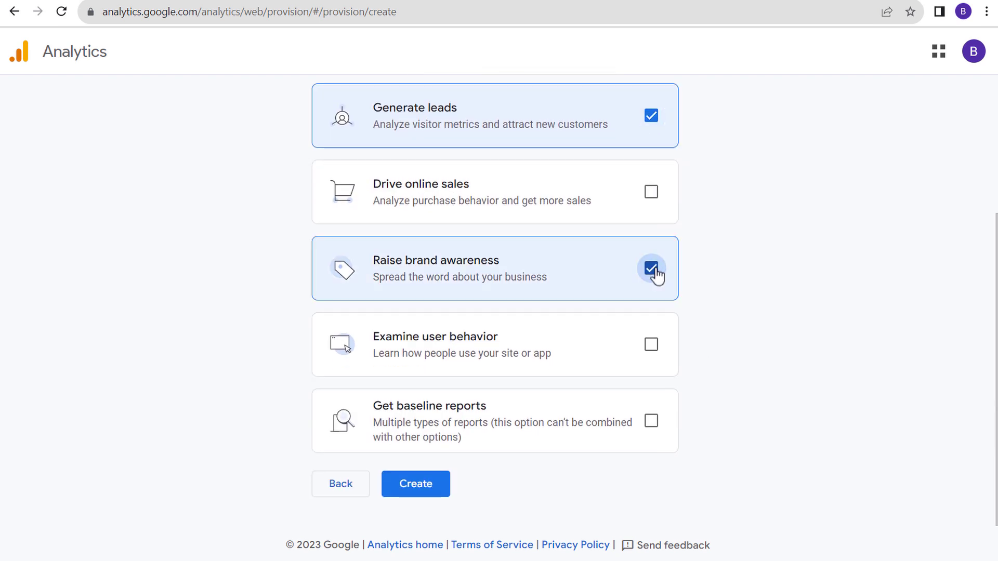
{"action": "left_click", "coordinate": [656, 343]}
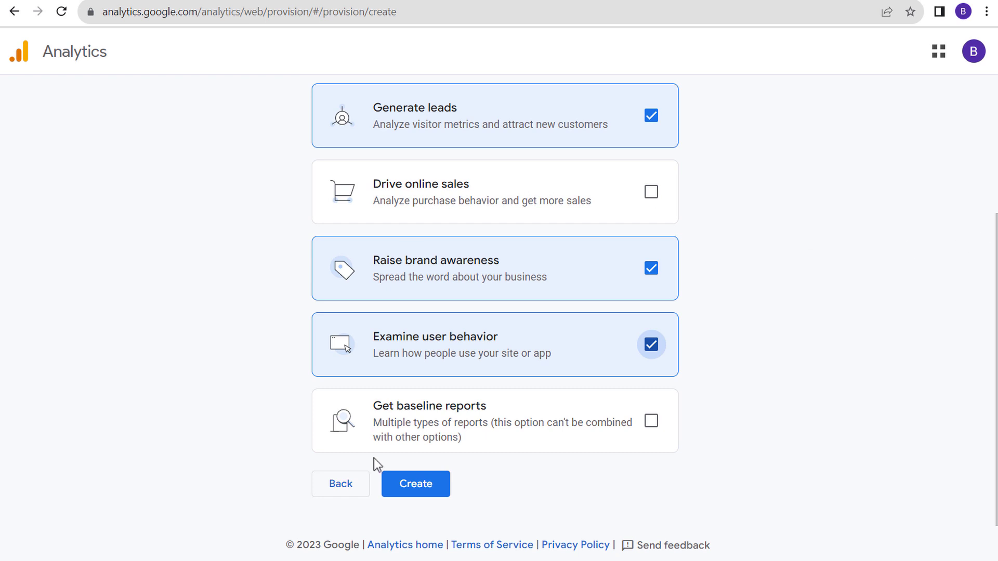
{"action": "left_click", "coordinate": [422, 491]}
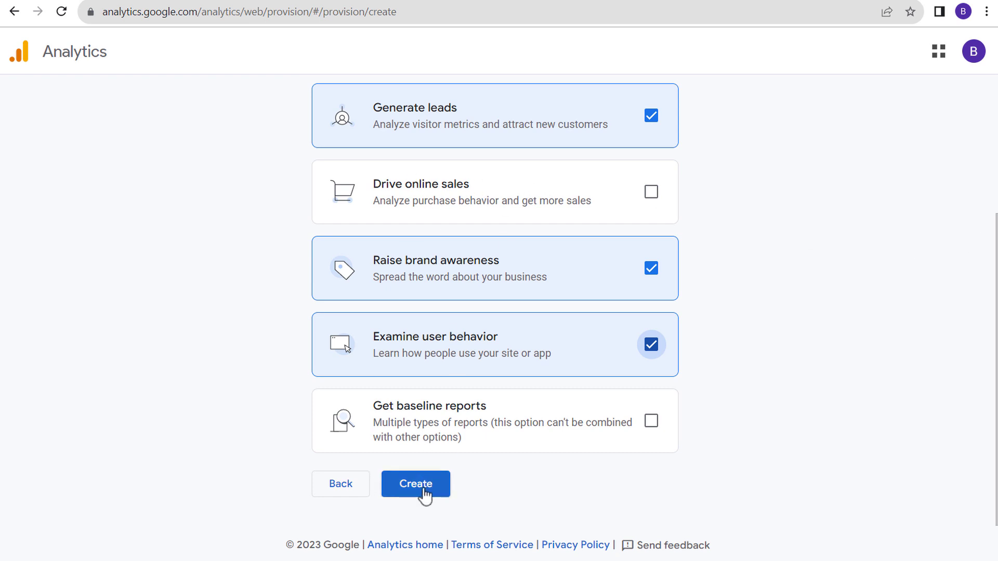
Step: Accept the Google Analytics Terms of Service for the United States, including the GDPR Data Processing Terms
{"action": "left_click", "coordinate": [302, 406]}
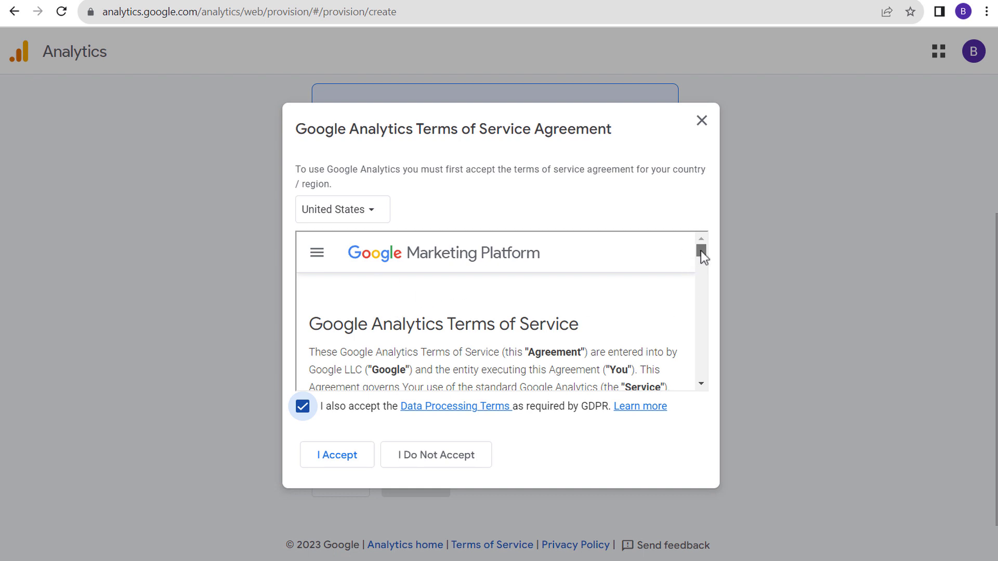
{"action": "left_click_drag", "start_coordinate": [701, 251], "coordinate": [704, 387]}
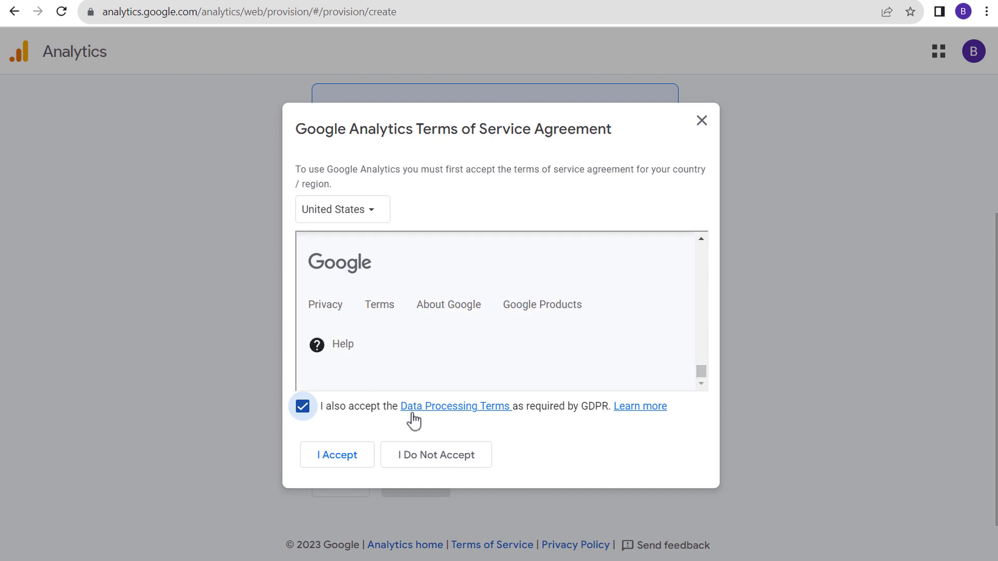
{"action": "left_click", "coordinate": [351, 456]}
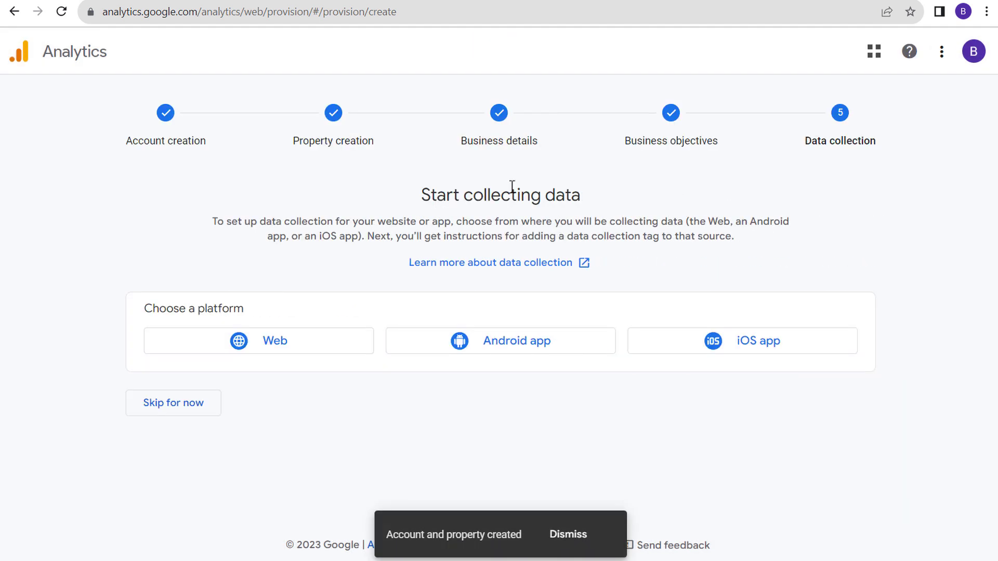
{"action": "left_click", "coordinate": [286, 348]}
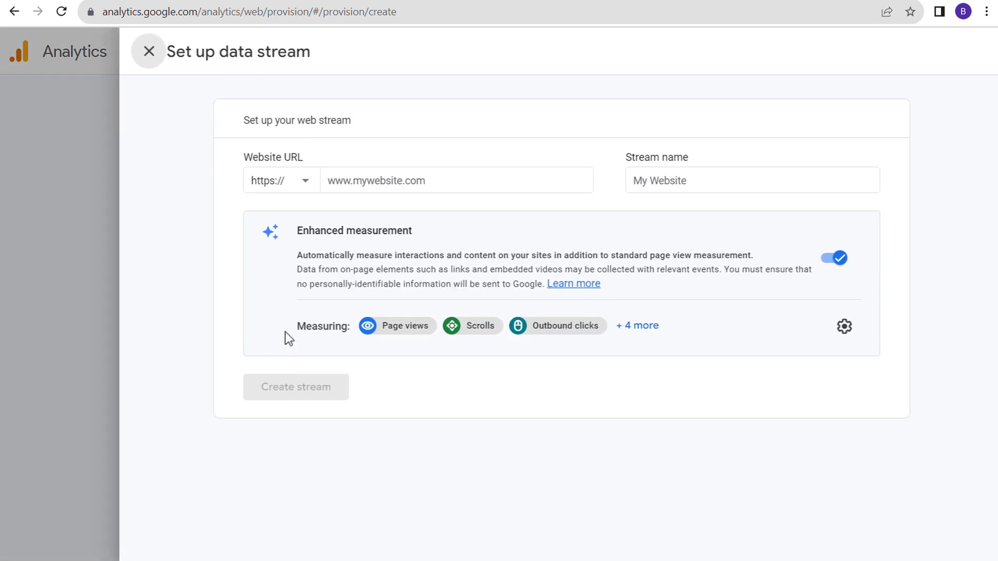
{"action": "left_click", "coordinate": [369, 179]}
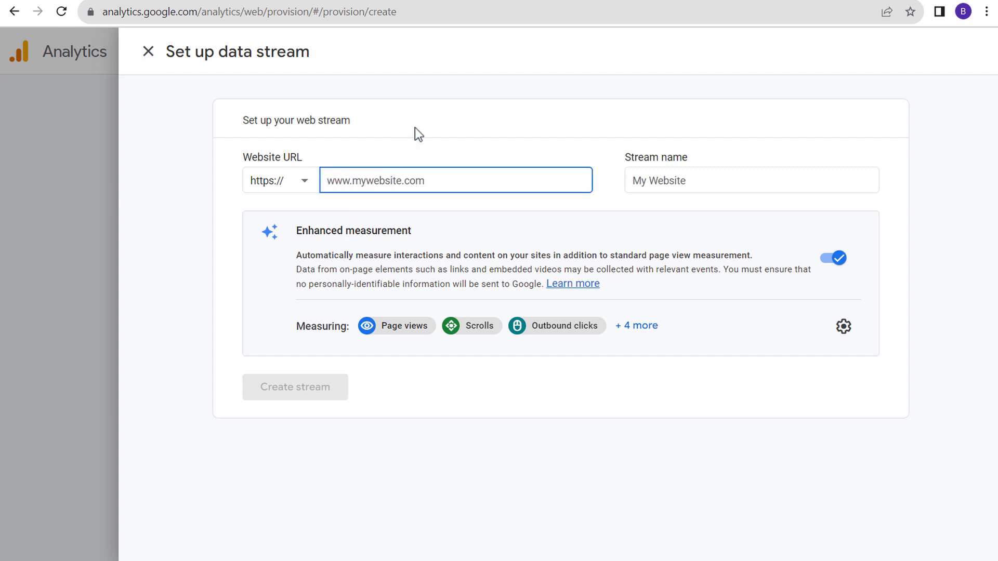
{"action": "type", "text": "brickpop.com"}
{"action": "key", "text": "Tab"}
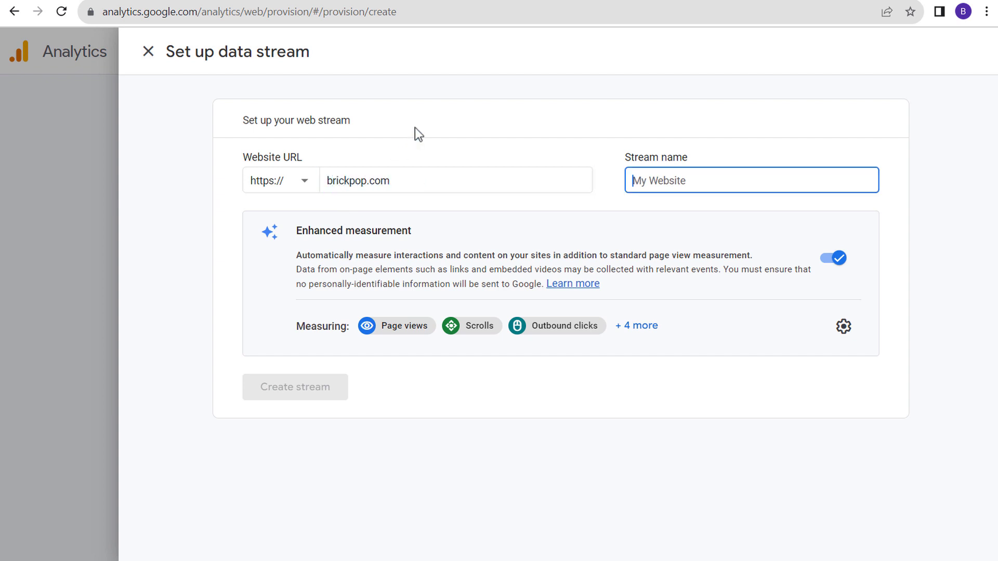
{"action": "type", "text": "Brickpop"}
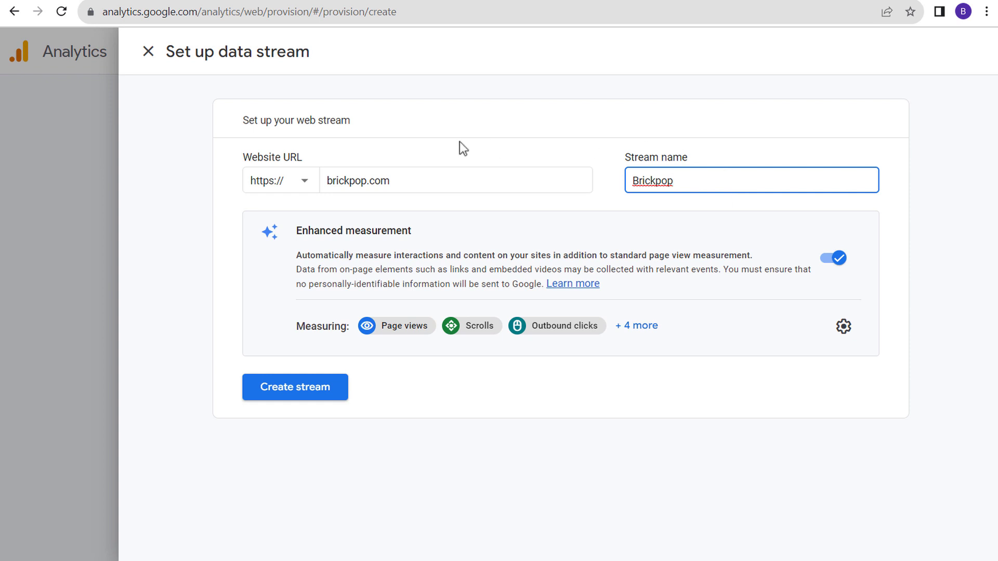
{"action": "left_click_drag", "start_coordinate": [303, 258], "coordinate": [384, 258]}
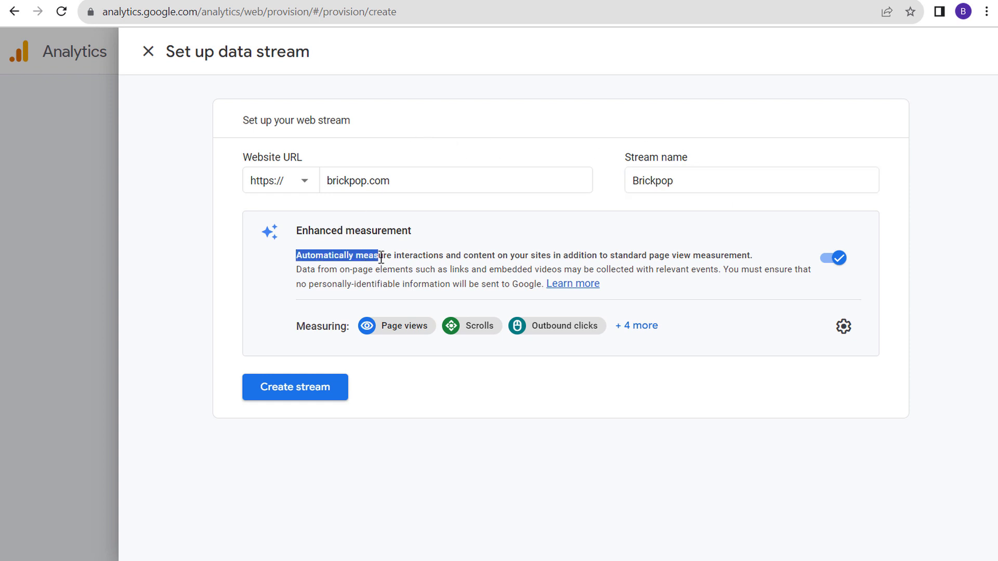
{"action": "left_click", "coordinate": [431, 258]}
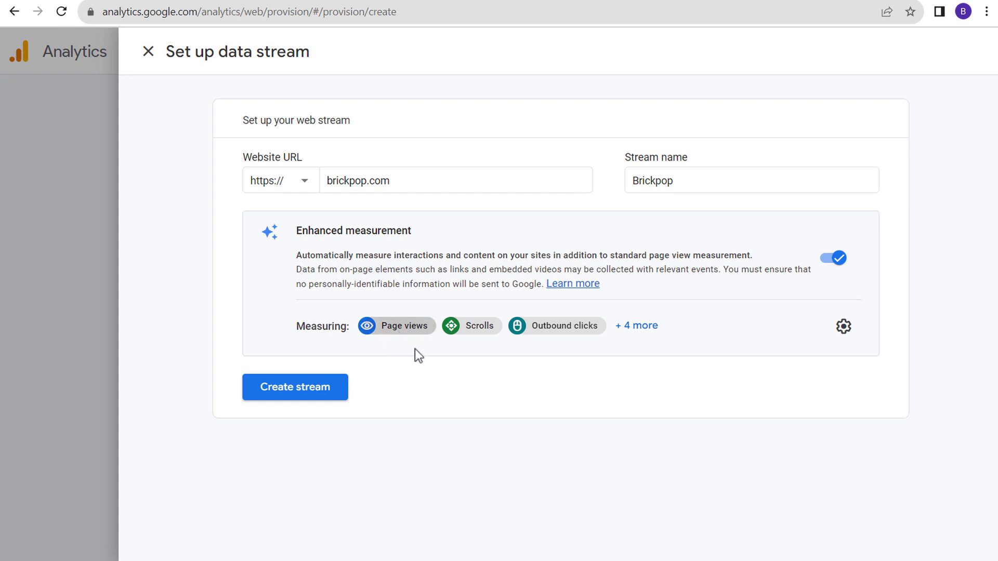
{"action": "left_click", "coordinate": [299, 394]}
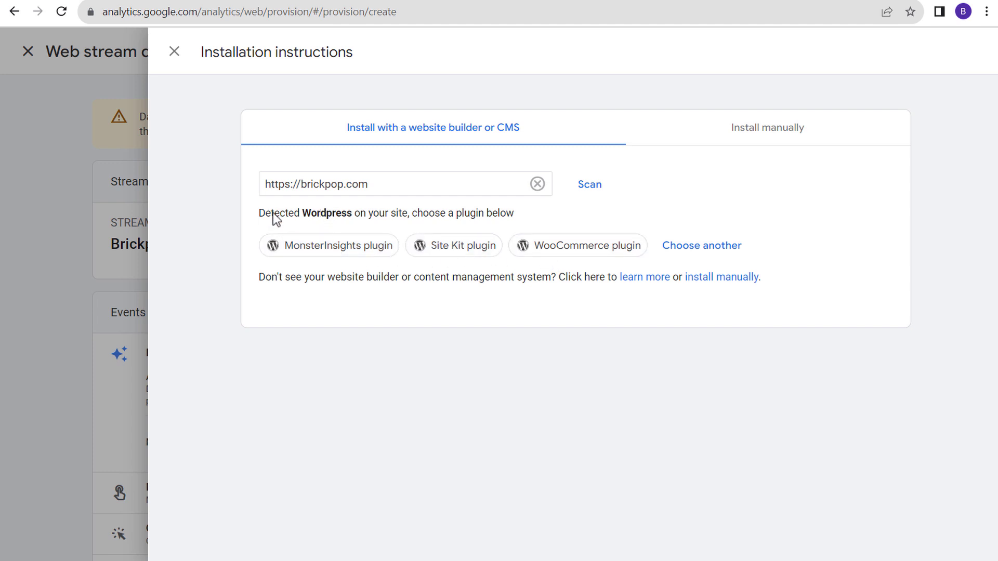
Step: Review the website builder and manual tag installation instructions, close them, and locate the measurement ID in the web stream details
{"action": "left_click_drag", "start_coordinate": [271, 216], "coordinate": [423, 216]}
{"action": "left_click", "coordinate": [442, 217]}
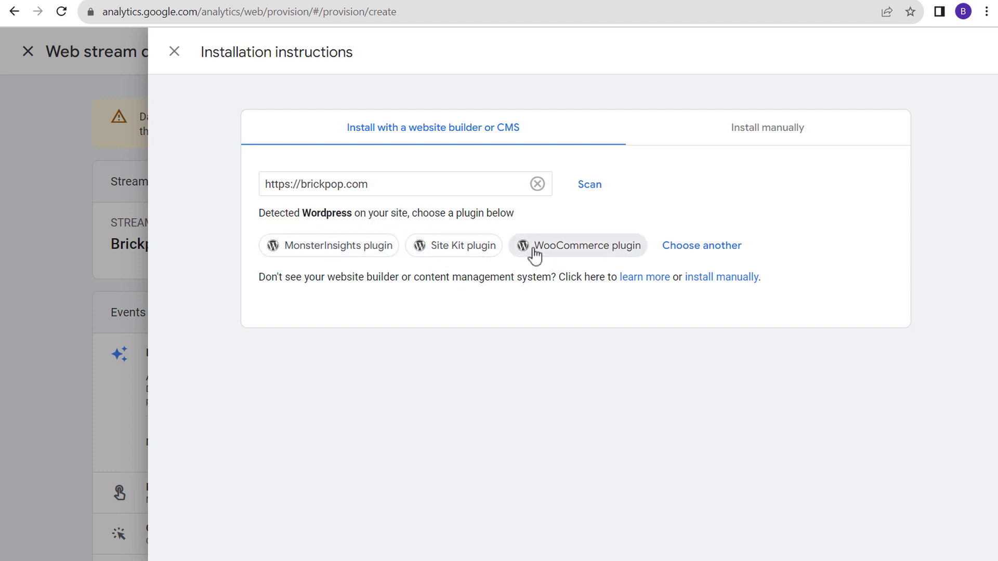
{"action": "left_click", "coordinate": [759, 131]}
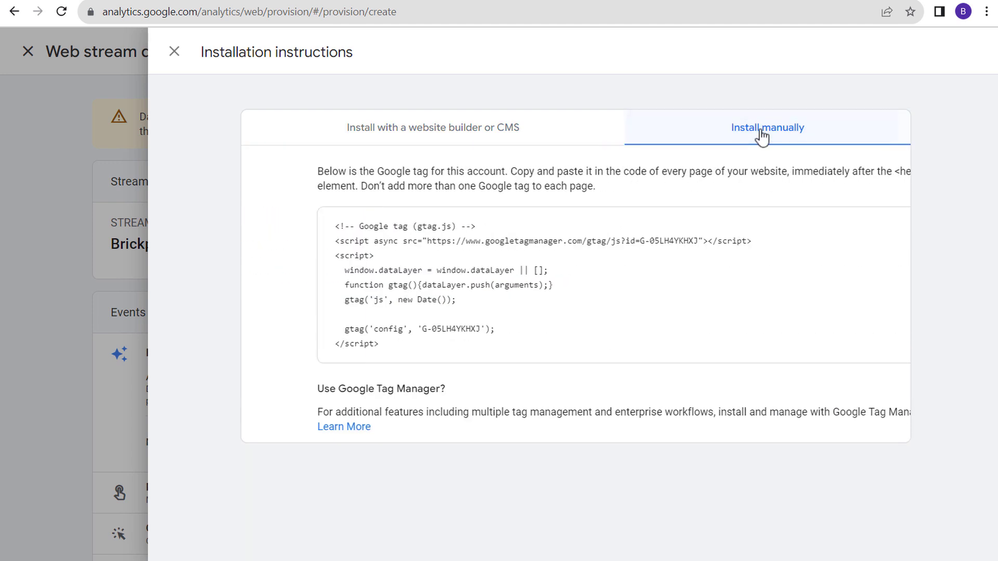
{"action": "left_click", "coordinate": [174, 55]}
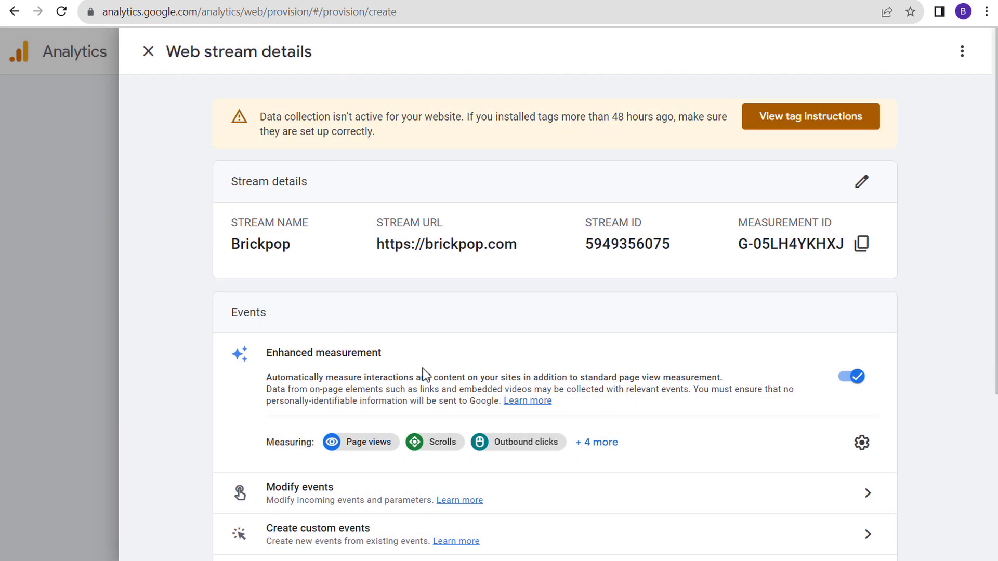
{"action": "left_click_drag", "start_coordinate": [739, 223], "coordinate": [835, 225]}
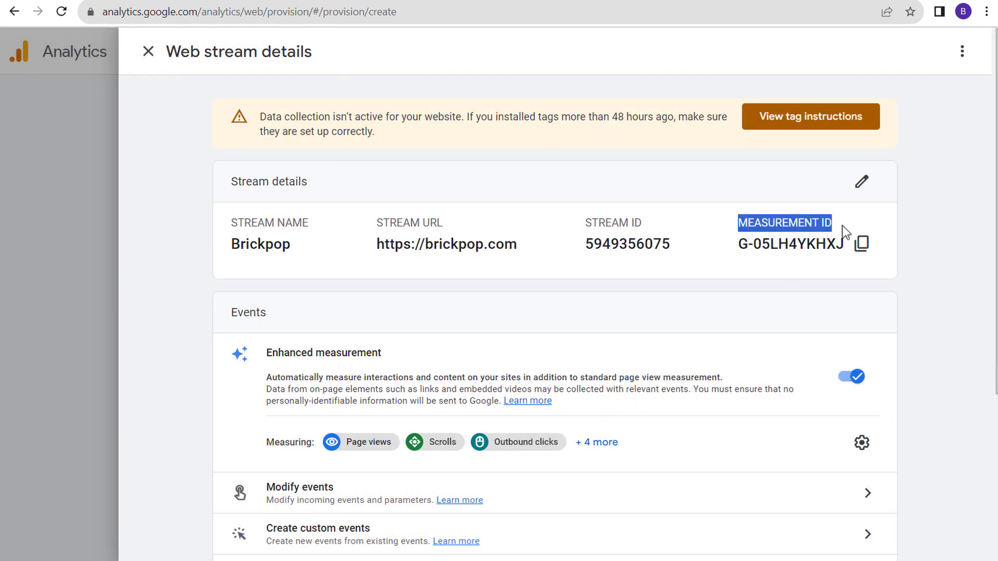
Step: Copy the web stream's measurement ID, switch to Tag Manager, and add a new tag of type Google Analytics: GA4 Configuration
{"action": "left_click", "coordinate": [862, 244]}
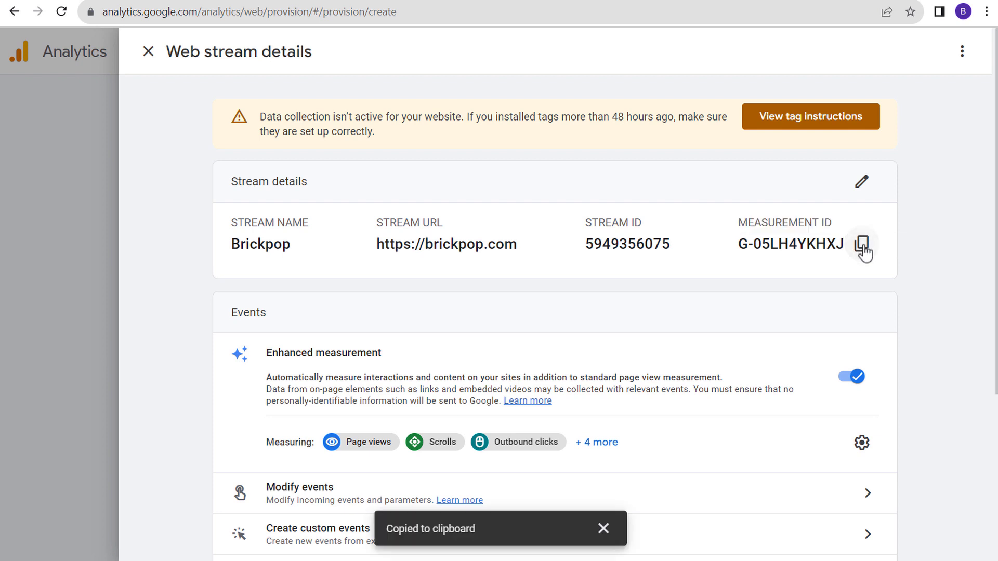
{"action": "key", "text": "ctrl+Tab"}
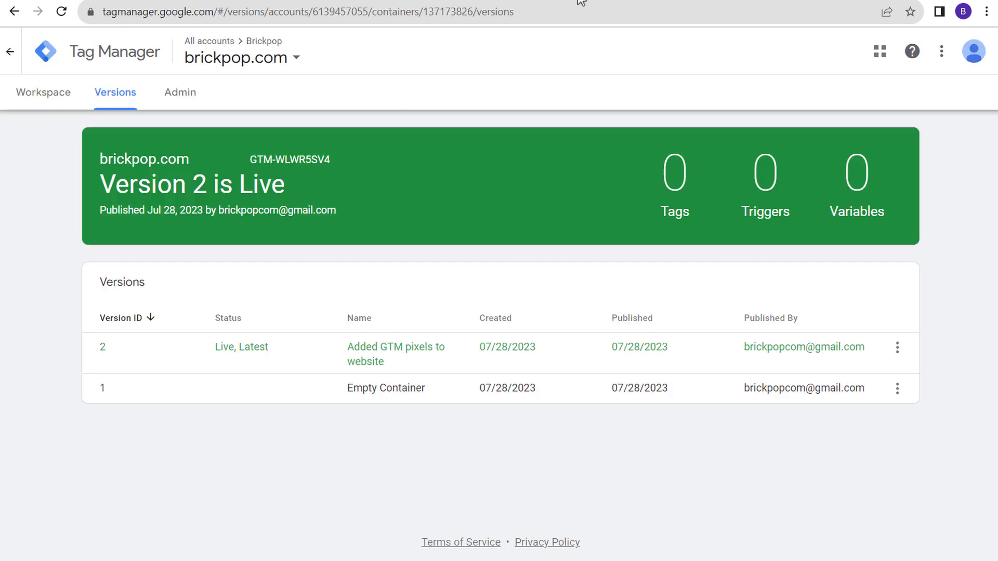
{"action": "left_click", "coordinate": [34, 95]}
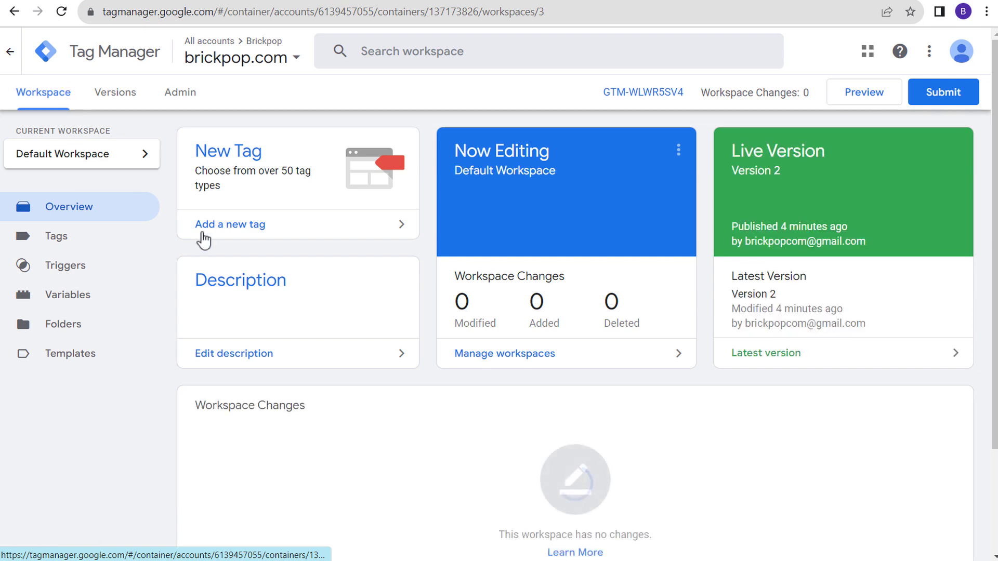
{"action": "left_click", "coordinate": [287, 226]}
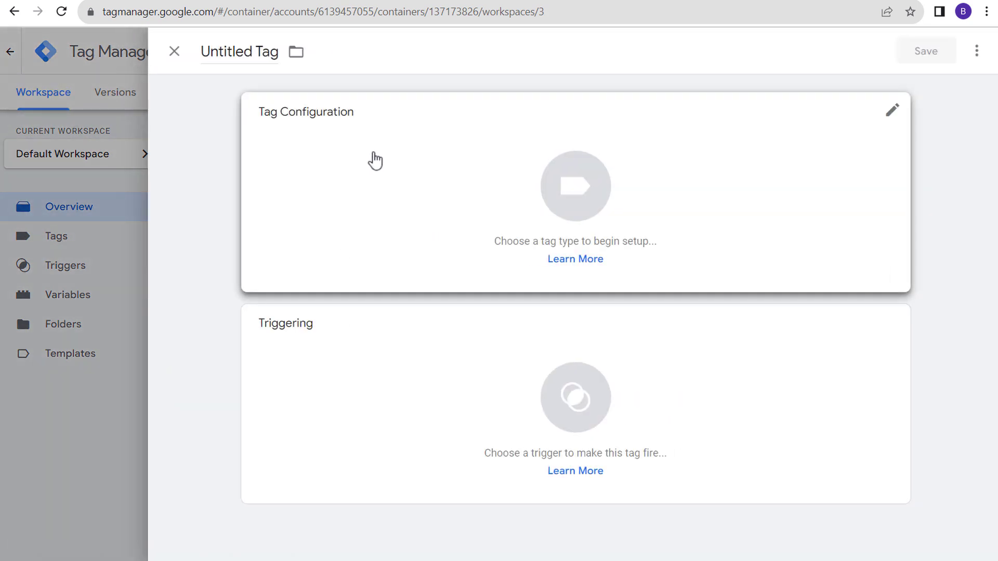
{"action": "left_click", "coordinate": [372, 158]}
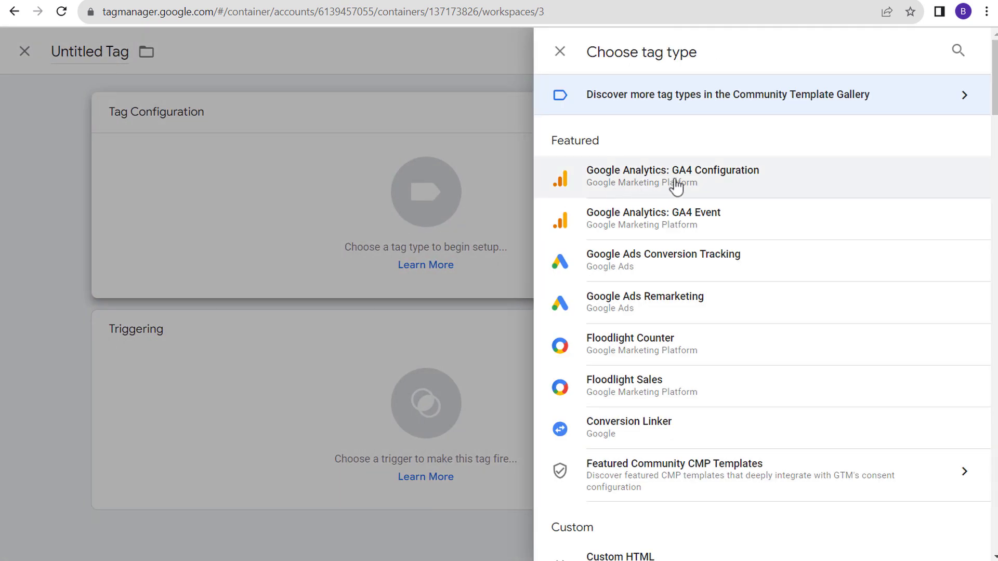
{"action": "left_click", "coordinate": [726, 182]}
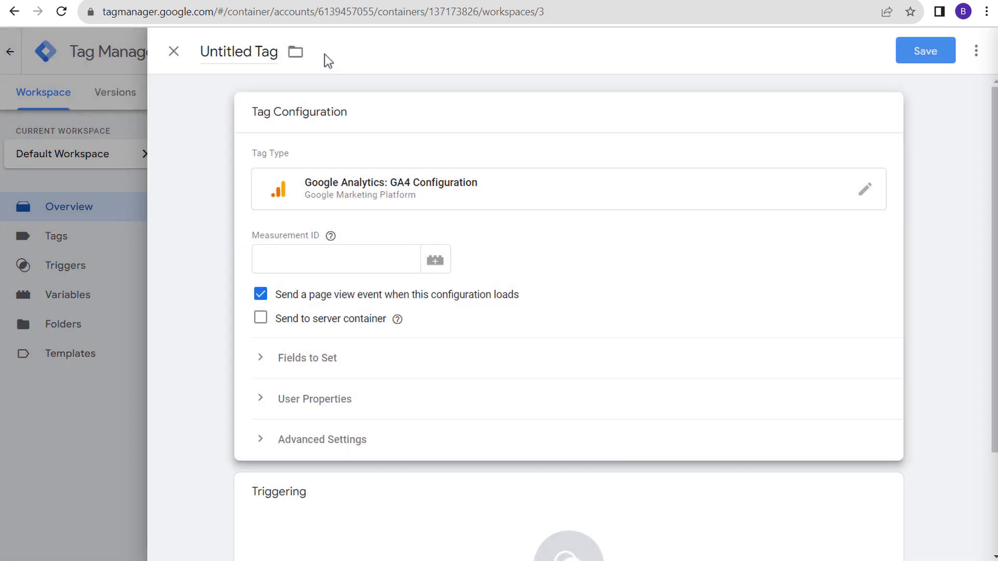
Step: Name the tag GA4 Configuration Tag and assign the All Pages page view trigger to it
{"action": "left_click", "coordinate": [218, 51]}
{"action": "type", "text": "GA"}
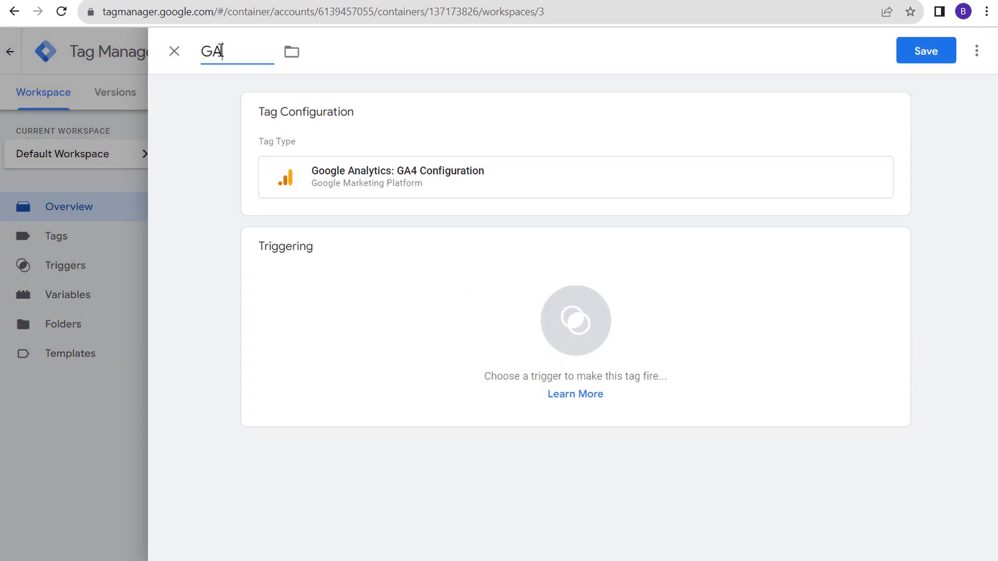
{"action": "type", "text": "4 Cong"}
{"action": "type", "text": "iguration Tag"}
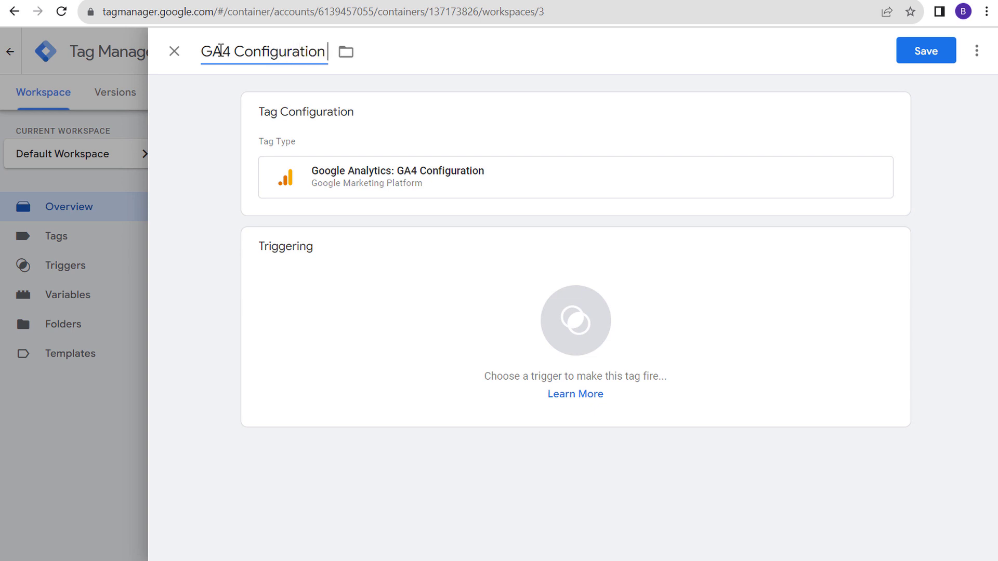
{"action": "left_click", "coordinate": [526, 283]}
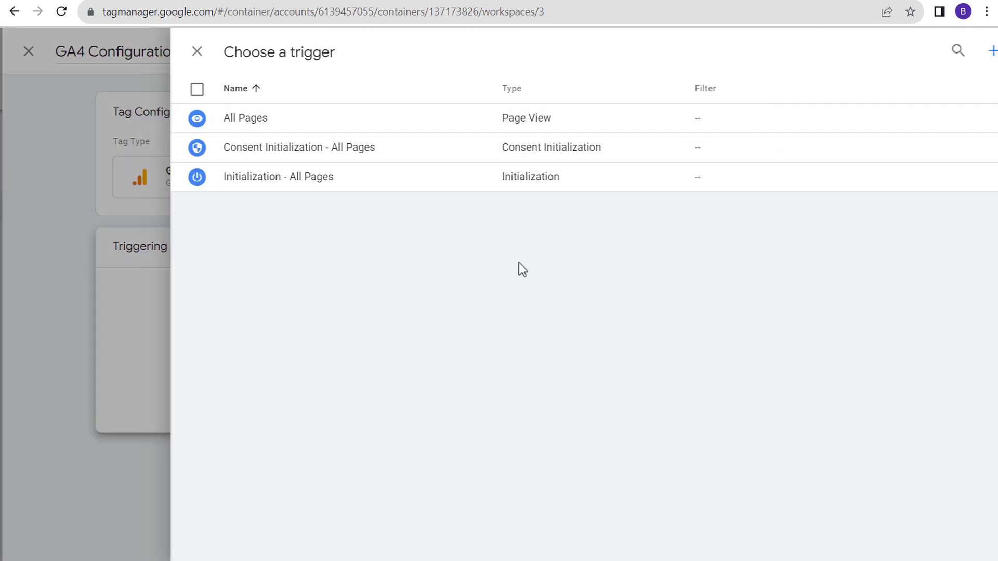
{"action": "left_click", "coordinate": [295, 120]}
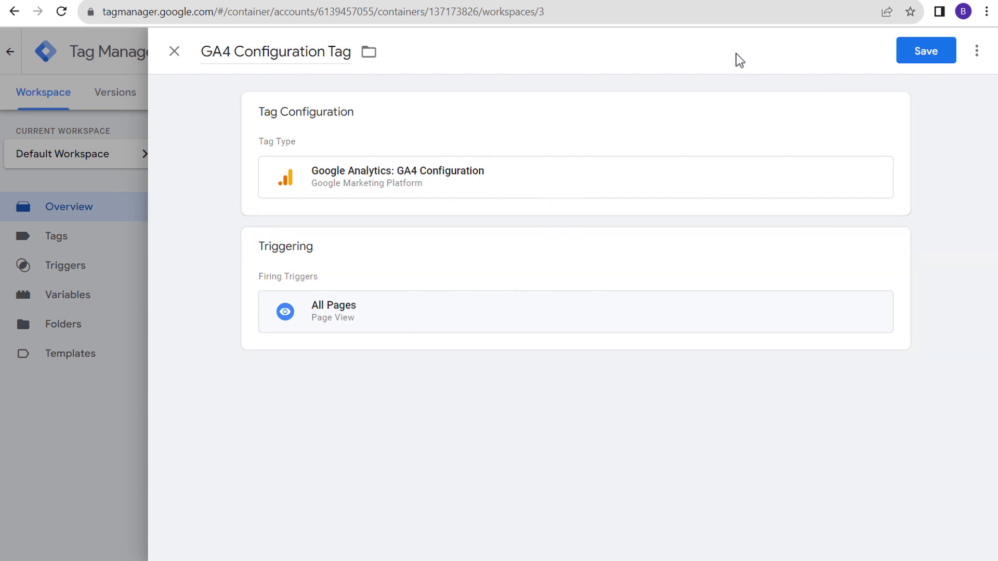
Step: Paste the copied measurement ID into the tag configuration, keep the page view event enabled, and save the tag
{"action": "left_click", "coordinate": [409, 127]}
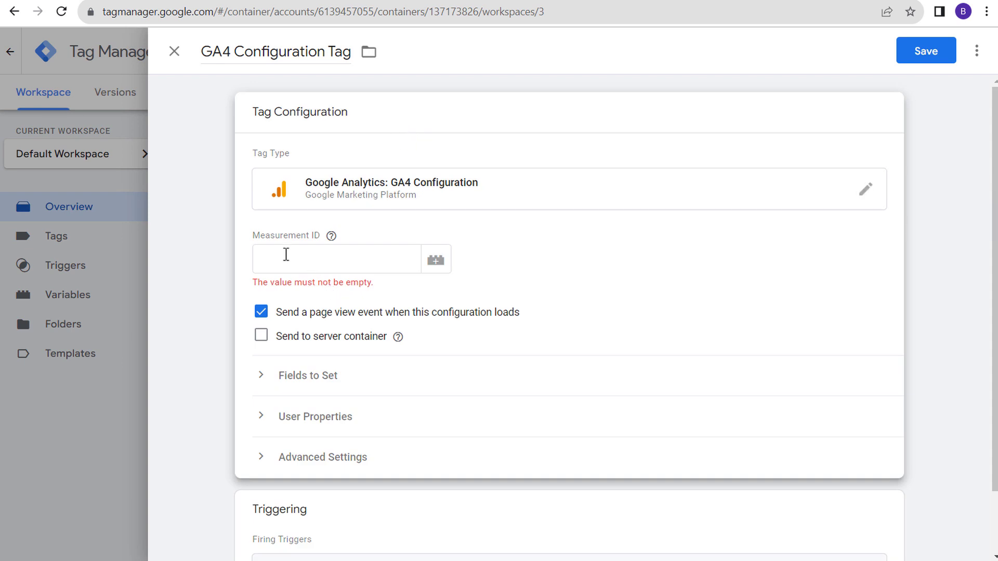
{"action": "left_click", "coordinate": [296, 265]}
{"action": "key", "text": "ctrl+v"}
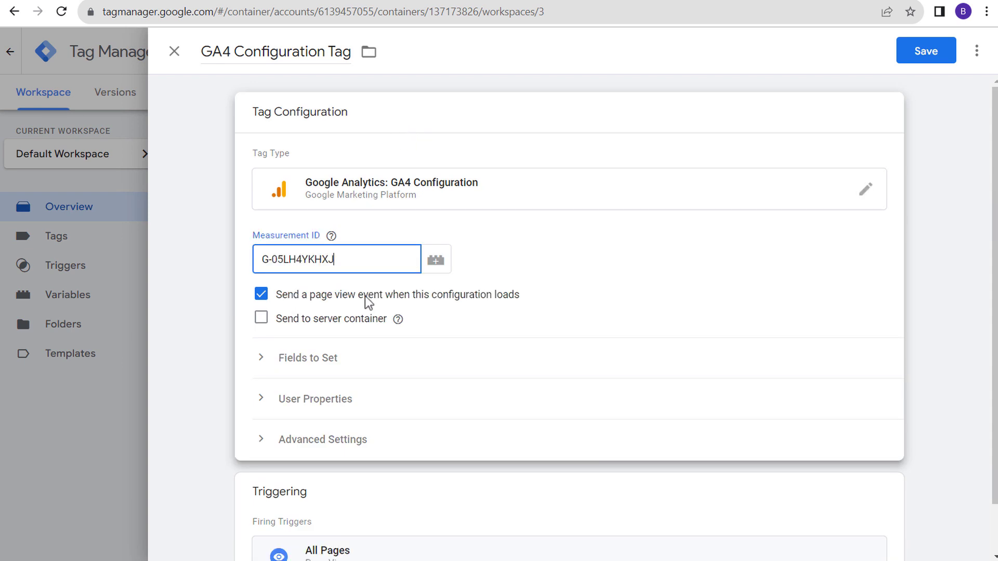
{"action": "scroll", "coordinate": [624, 287], "scroll_direction": "down", "scroll_amount": 1}
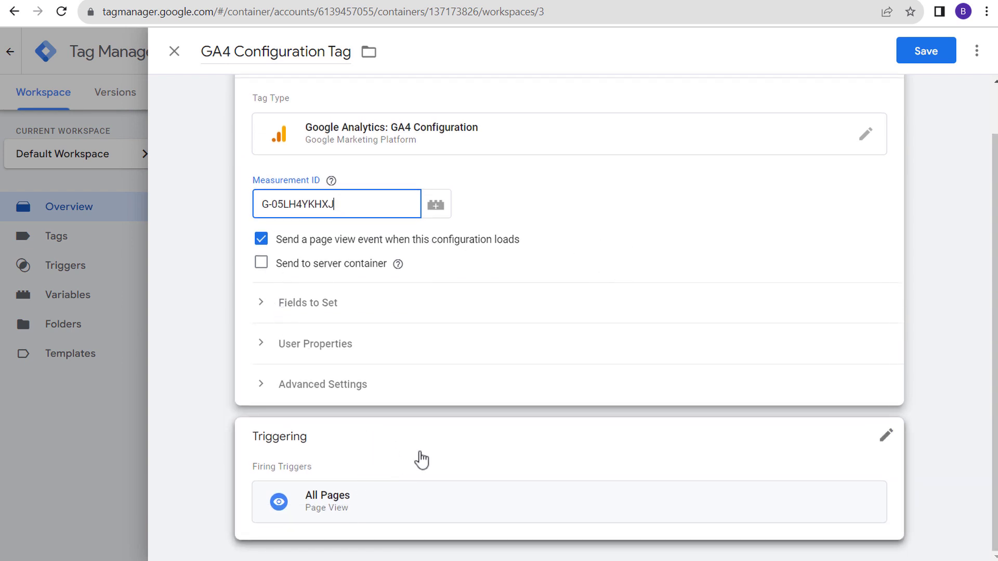
{"action": "left_click", "coordinate": [535, 256]}
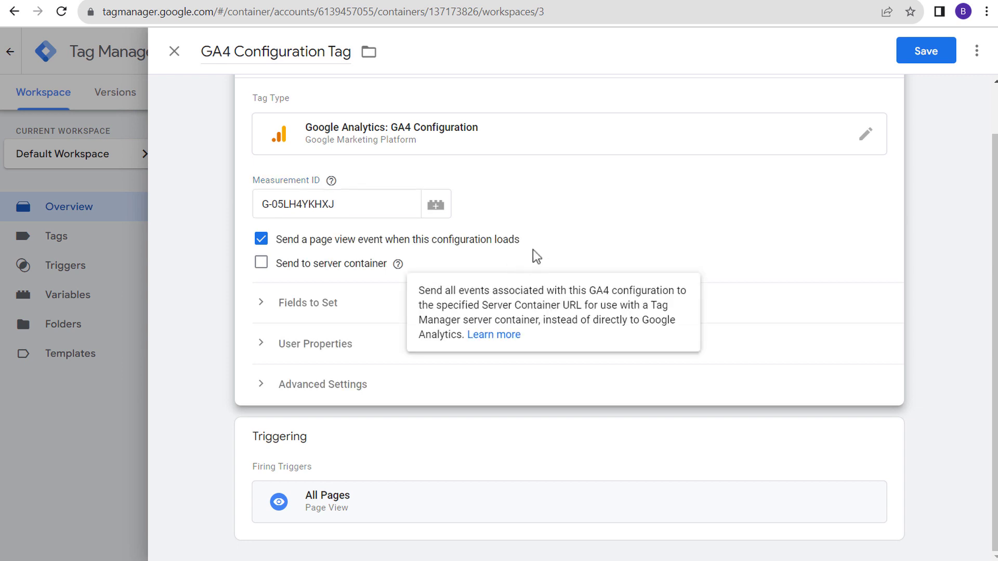
{"action": "scroll", "coordinate": [370, 151], "scroll_direction": "up", "scroll_amount": 2}
{"action": "left_click", "coordinate": [923, 62]}
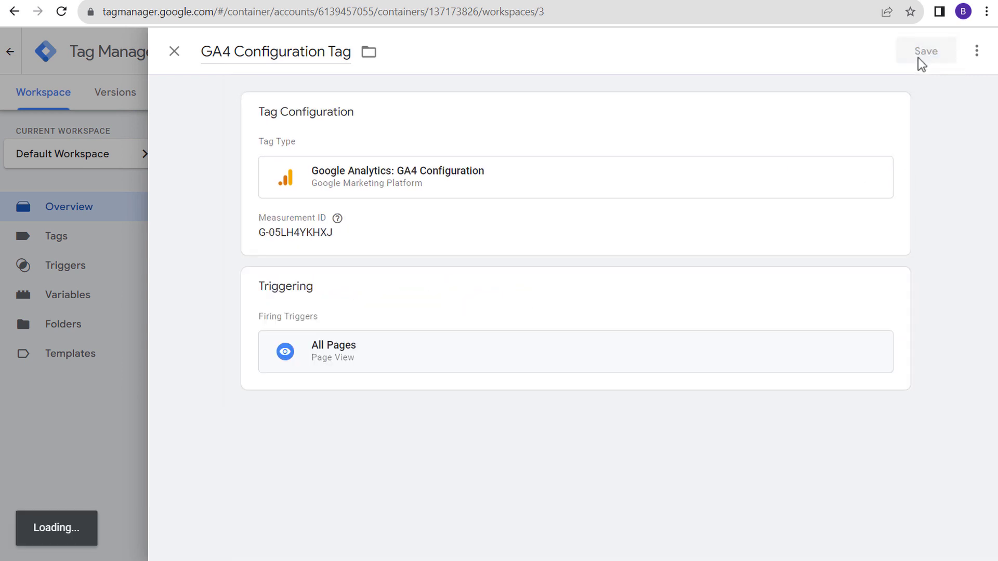
Step: Submit the workspace changes with "Added GA4 Configuration" as version name and description, and publish them to the Live environment
{"action": "left_click", "coordinate": [941, 96]}
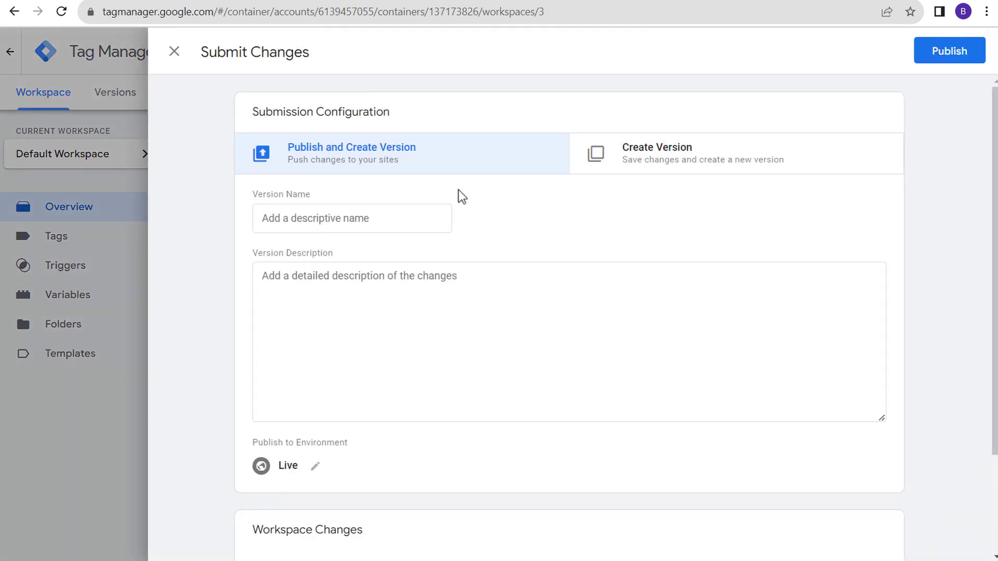
{"action": "left_click", "coordinate": [389, 227]}
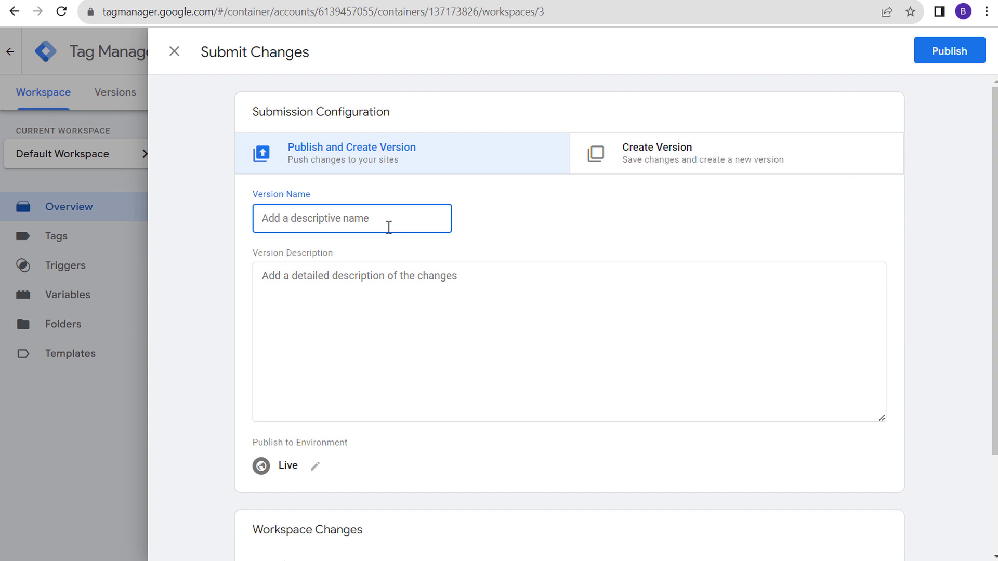
{"action": "type", "text": "Added GA4 Configurati"}
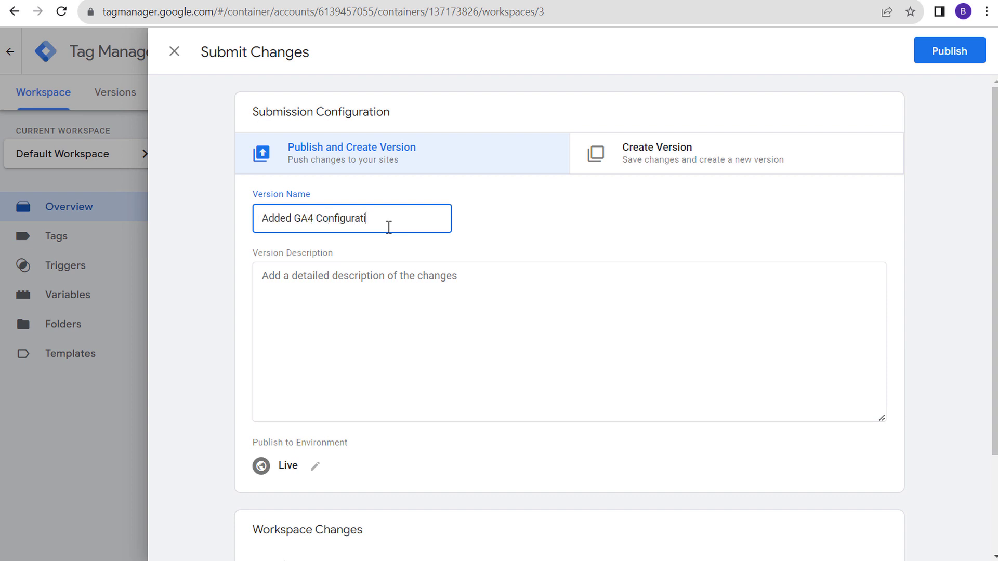
{"action": "triple_click", "coordinate": [352, 229]}
{"action": "key", "text": "ctrl+c"}
{"action": "left_click", "coordinate": [327, 272]}
{"action": "key", "text": "ctrl+v"}
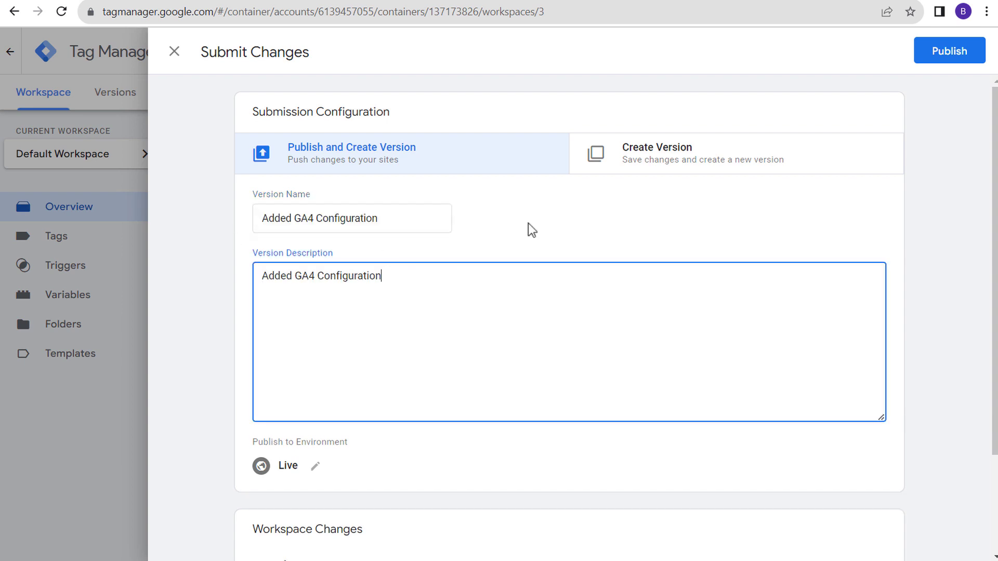
{"action": "left_click", "coordinate": [947, 54]}
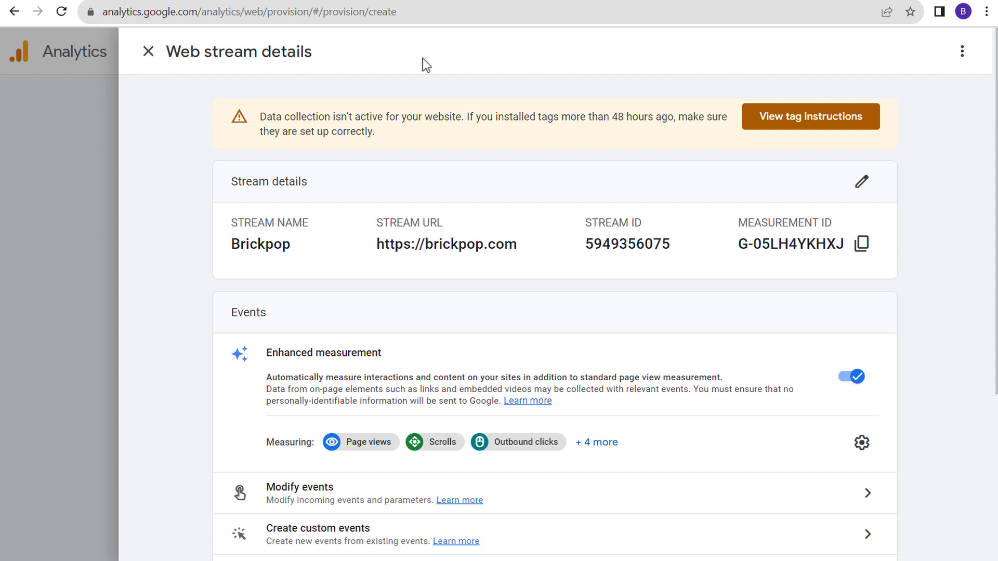
Step: Return to Google Analytics, close the web stream details, and finish the data collection setup to reach the Brickpop property's Home page
{"action": "left_click", "coordinate": [573, 0]}
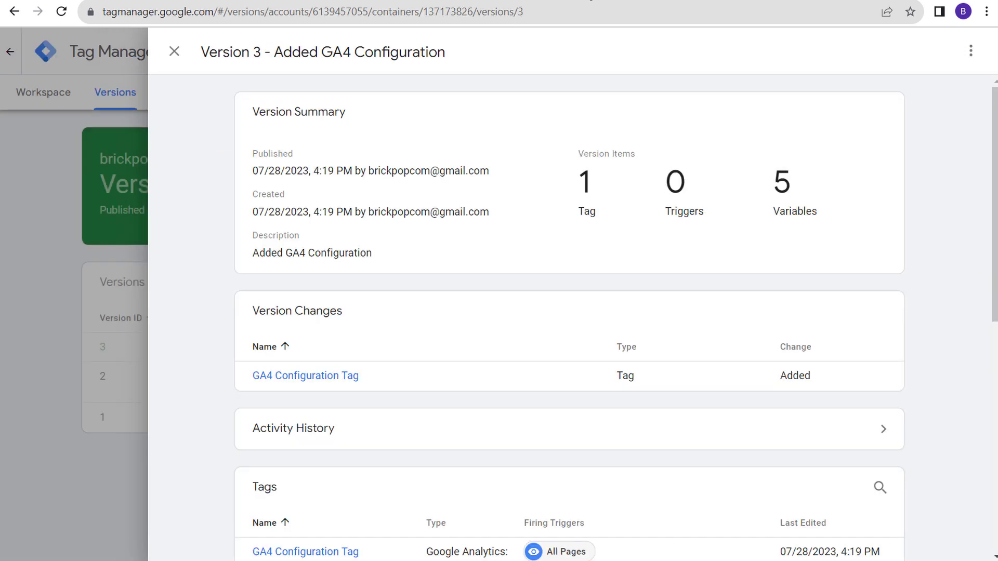
{"action": "left_click", "coordinate": [685, 3]}
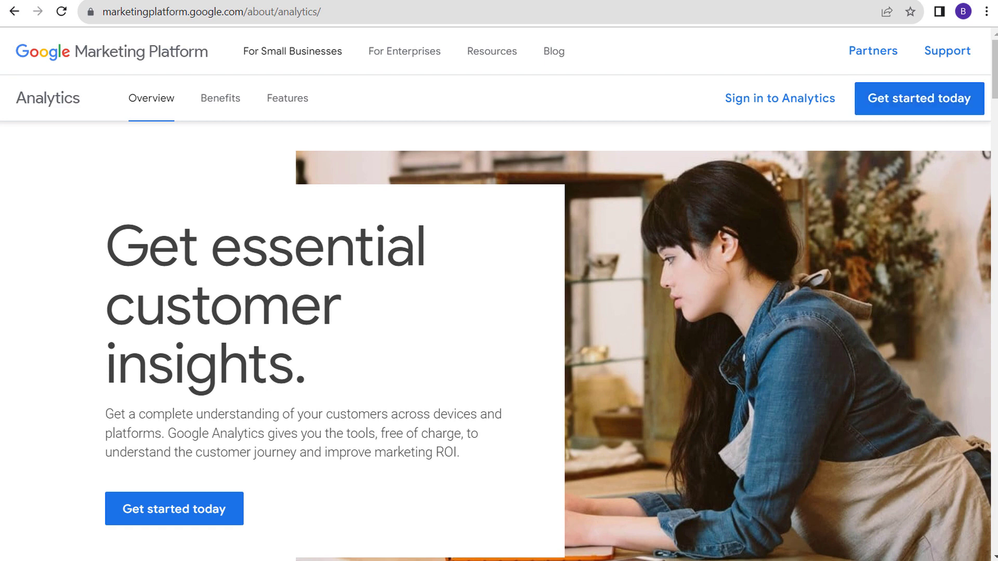
{"action": "left_click", "coordinate": [852, 2]}
{"action": "left_click", "coordinate": [678, 2]}
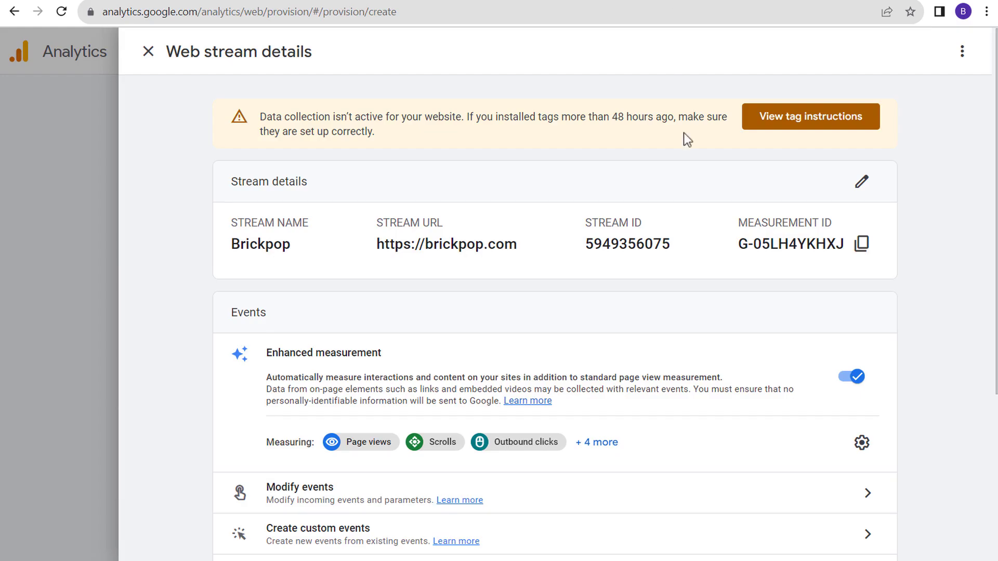
{"action": "left_click", "coordinate": [148, 50]}
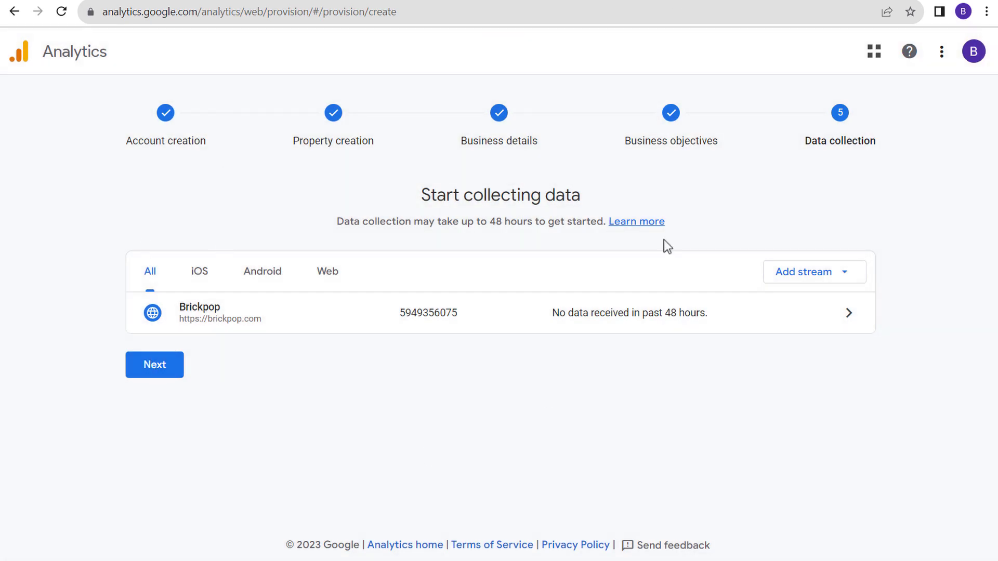
{"action": "left_click", "coordinate": [146, 370]}
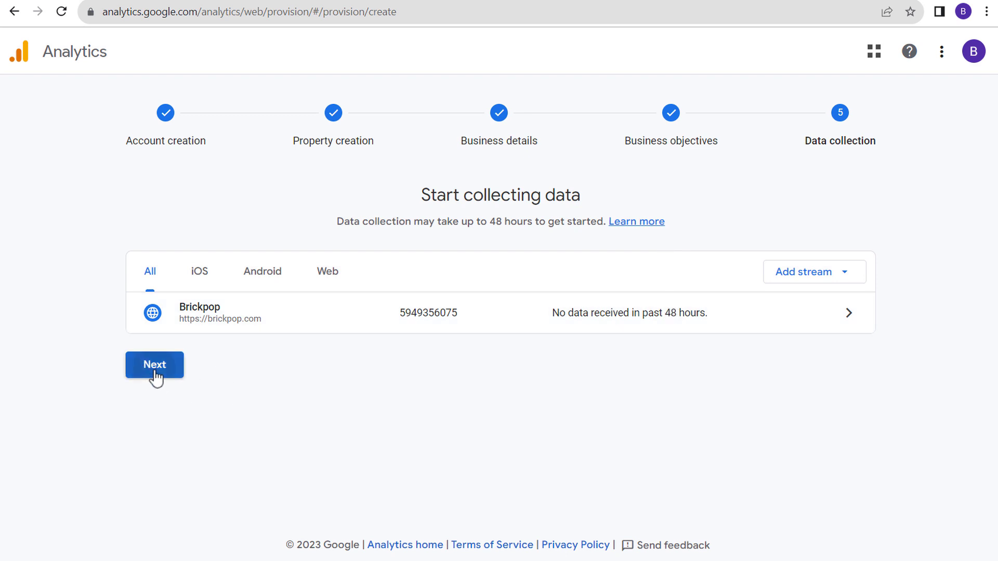
{"action": "scroll", "coordinate": [472, 306], "scroll_direction": "down", "scroll_amount": 1}
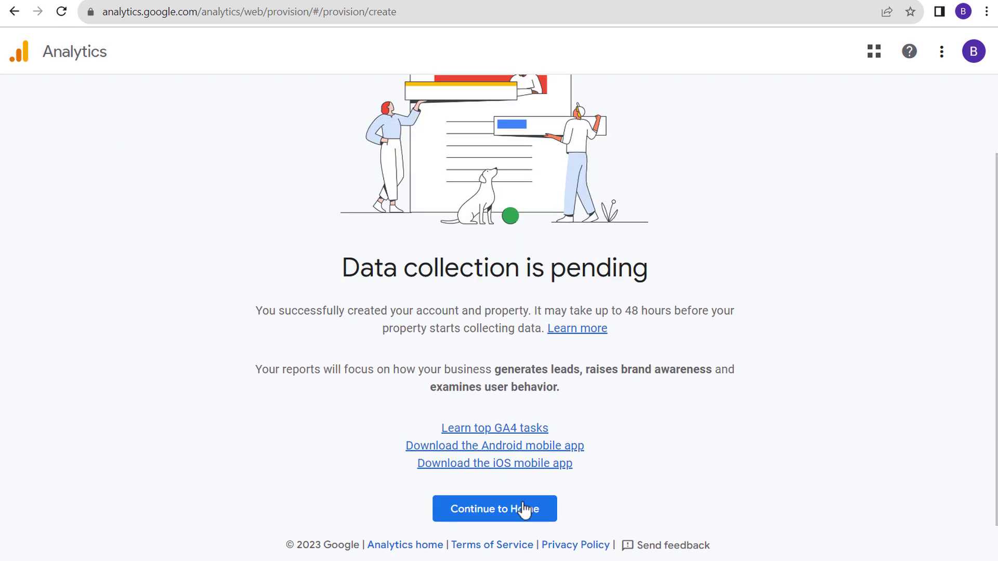
{"action": "left_click_drag", "start_coordinate": [339, 311], "coordinate": [462, 310]}
{"action": "left_click", "coordinate": [518, 306]}
{"action": "left_click", "coordinate": [512, 514]}
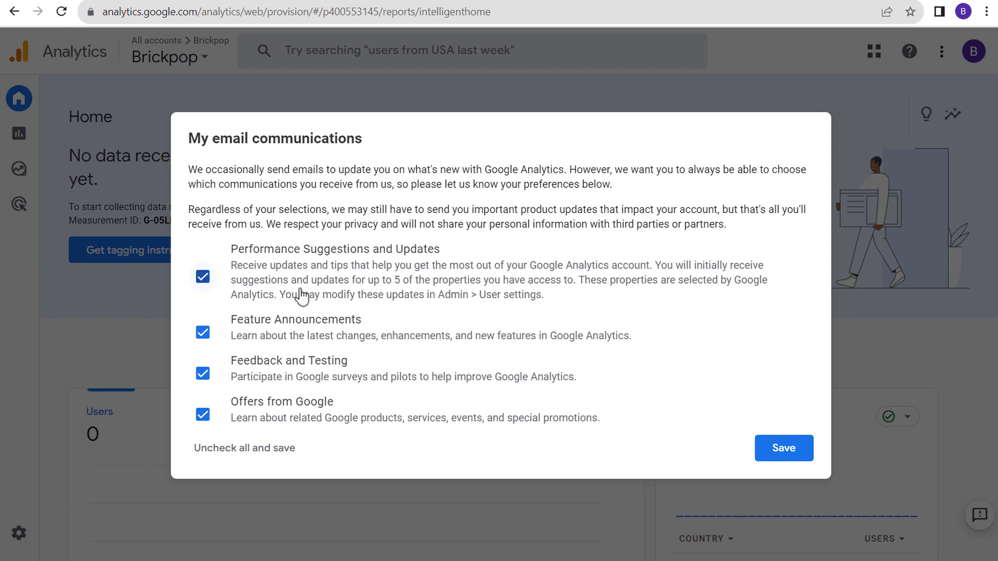
Step: Opt out of all four Google Analytics email communications and save the preferences
{"action": "left_click", "coordinate": [202, 278]}
{"action": "left_click", "coordinate": [203, 332]}
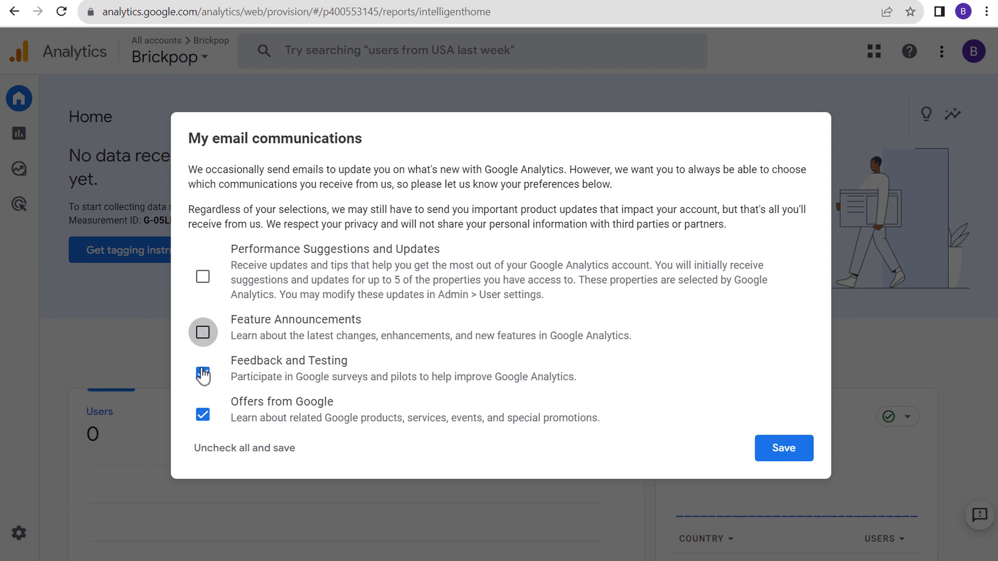
{"action": "left_click", "coordinate": [202, 373]}
{"action": "left_click", "coordinate": [203, 414]}
{"action": "left_click", "coordinate": [780, 449]}
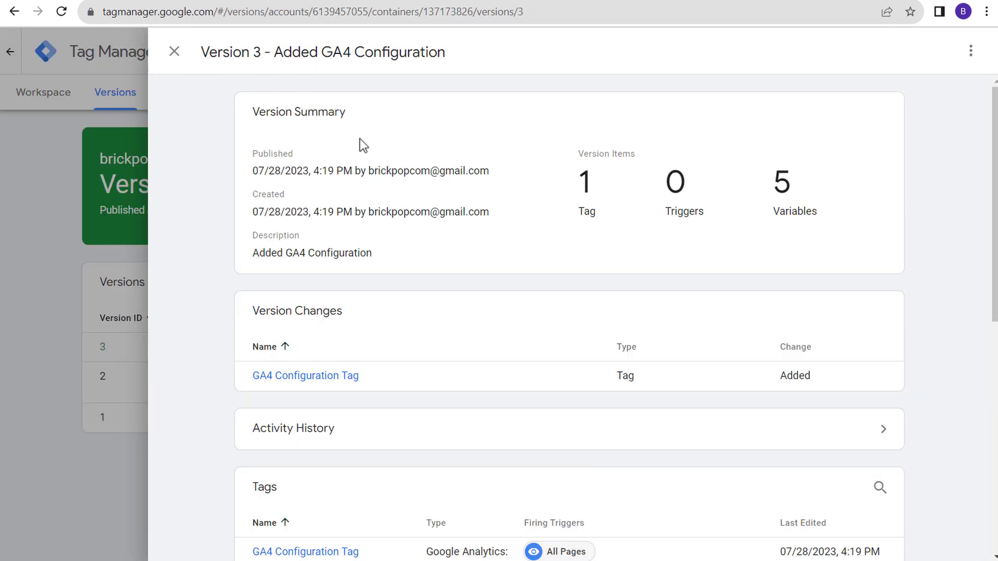
Step: Return to Tag Manager, close the published version's details, and review the tag list in the Default Workspace
{"action": "left_click", "coordinate": [174, 51]}
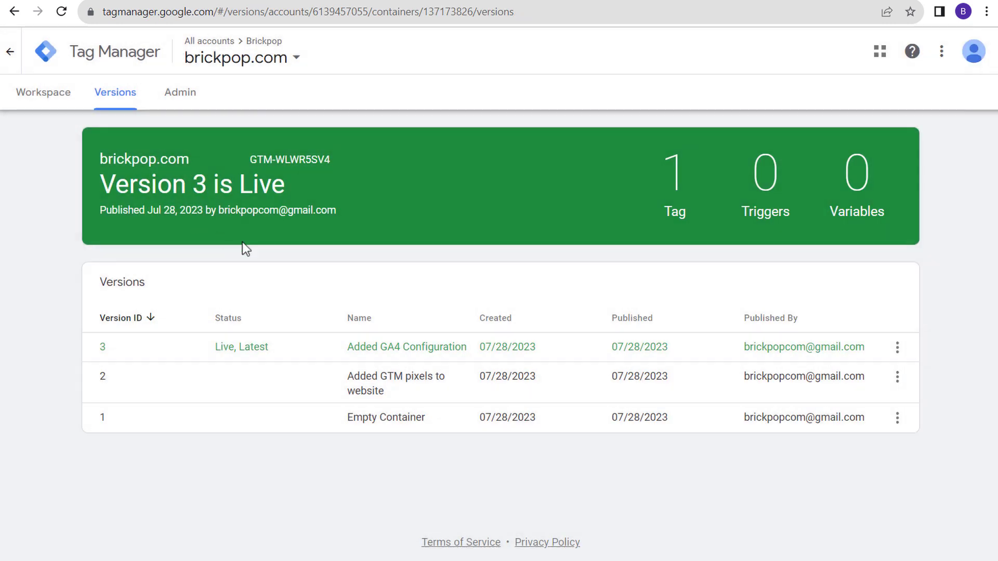
{"action": "left_click", "coordinate": [62, 105]}
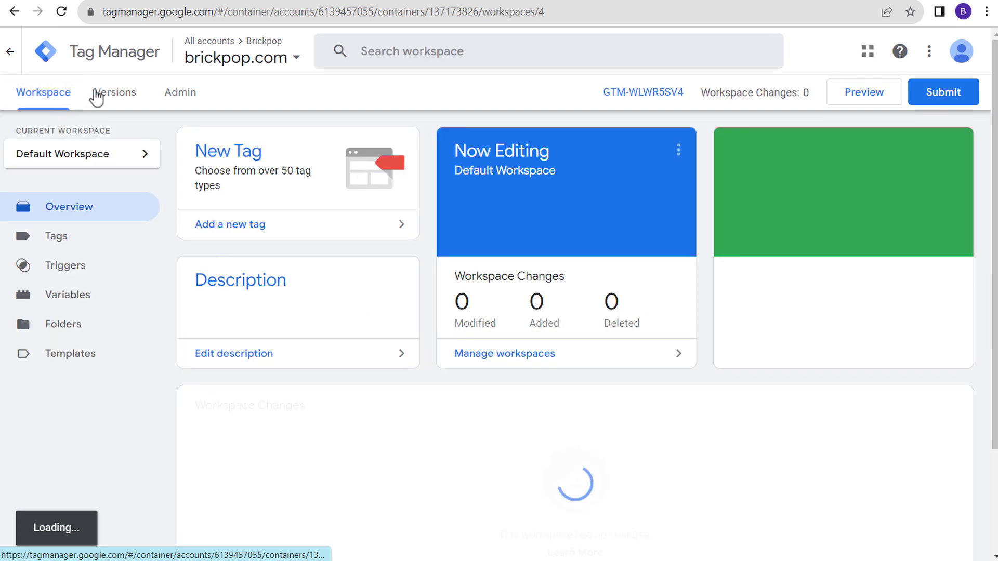
{"action": "left_click", "coordinate": [78, 243]}
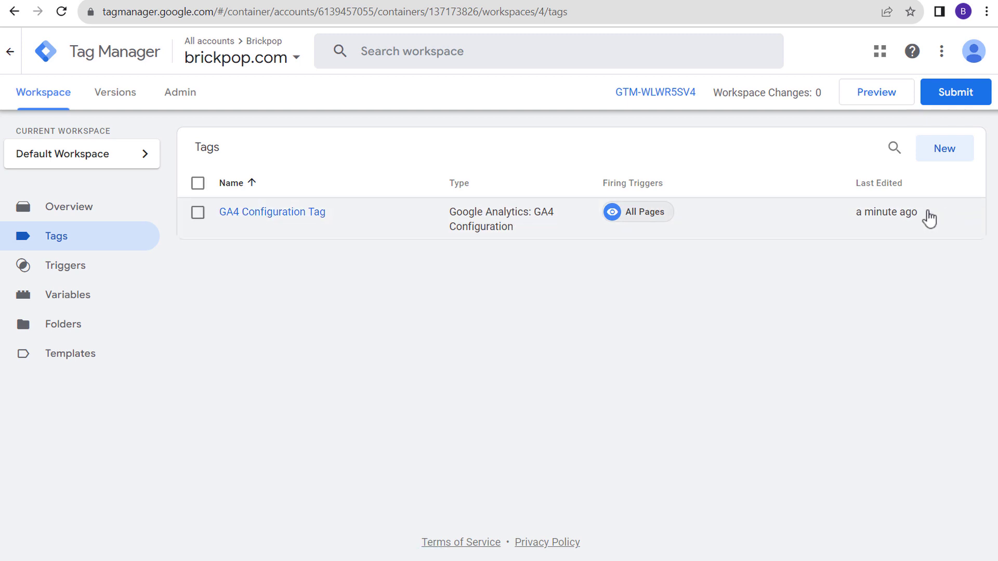
{"action": "left_click_drag", "start_coordinate": [929, 216], "coordinate": [834, 218]}
{"action": "left_click", "coordinate": [834, 218]}
{"action": "left_click_drag", "start_coordinate": [430, 223], "coordinate": [539, 301]}
{"action": "left_click", "coordinate": [52, 211]}
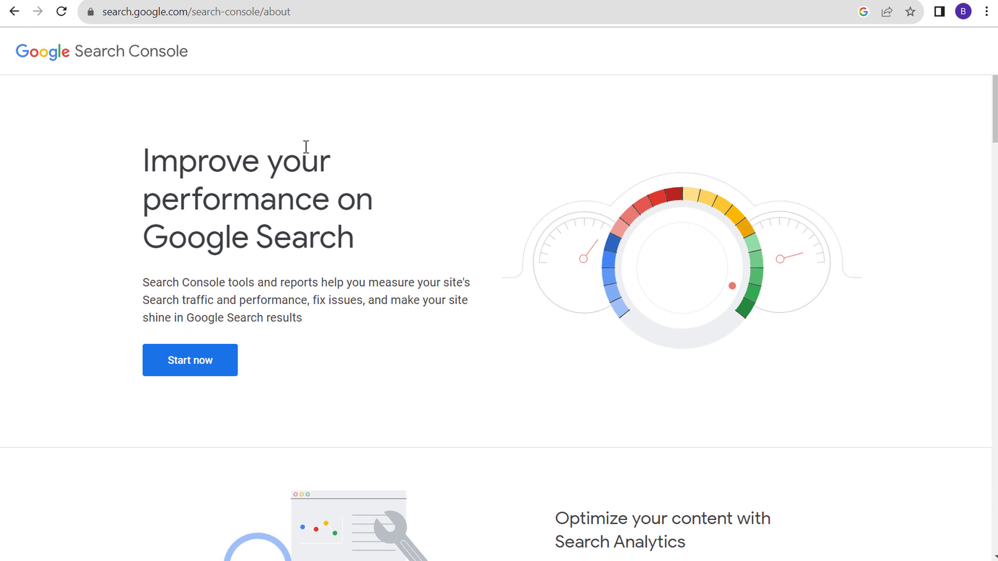
{"action": "left_click", "coordinate": [196, 367]}
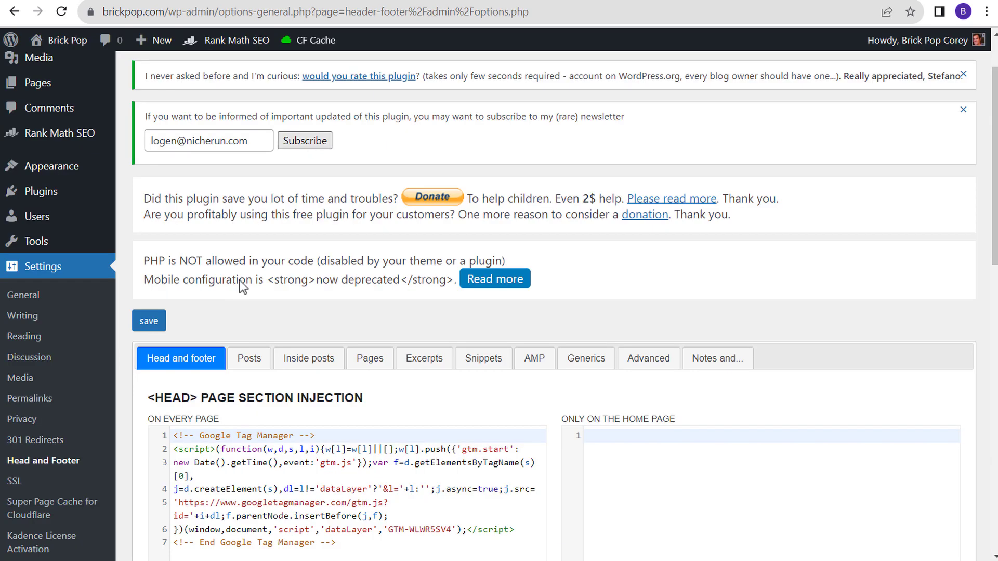
{"action": "scroll", "coordinate": [575, 382], "scroll_direction": "down", "scroll_amount": 5}
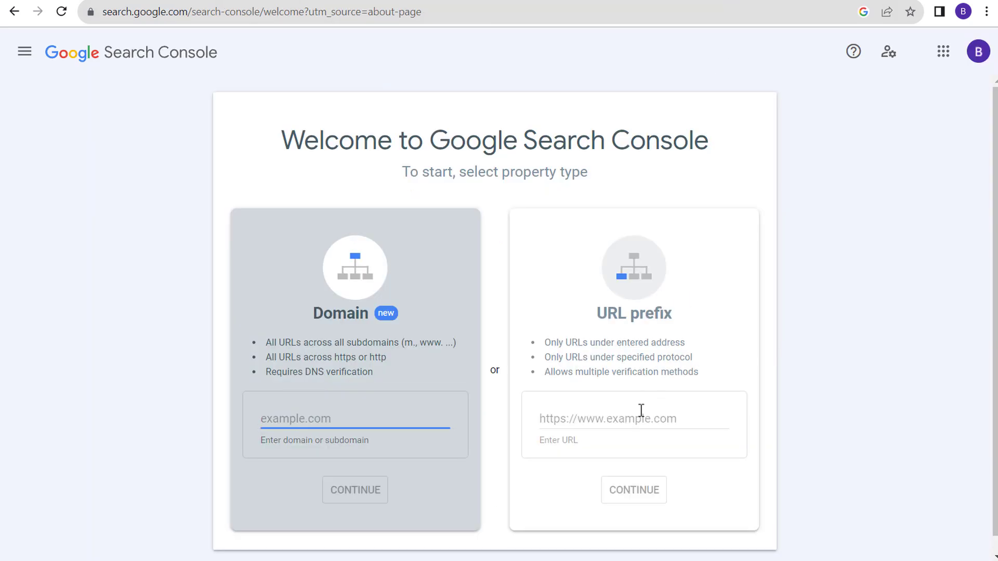
{"action": "left_click", "coordinate": [640, 414]}
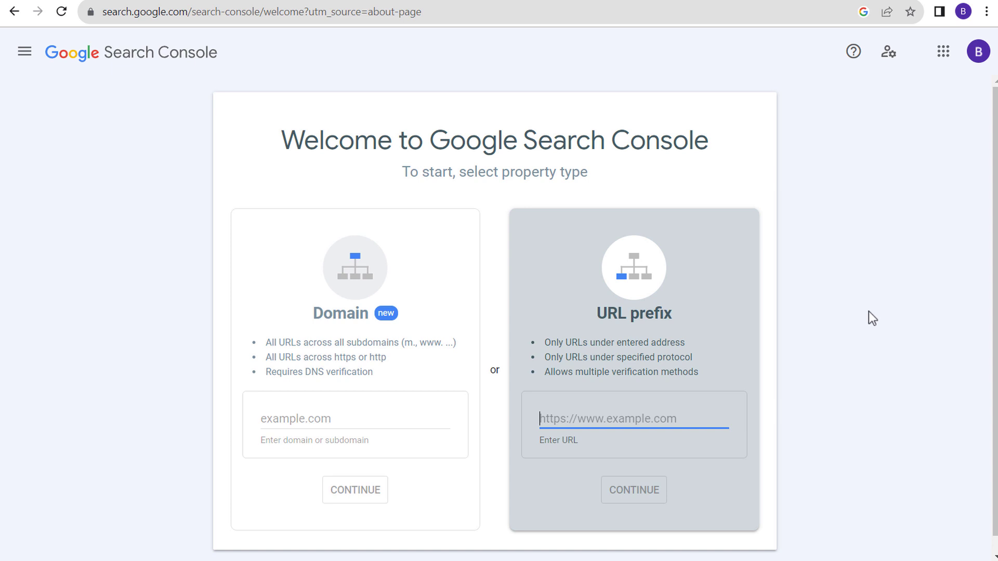
{"action": "key", "text": "ctrl+v"}
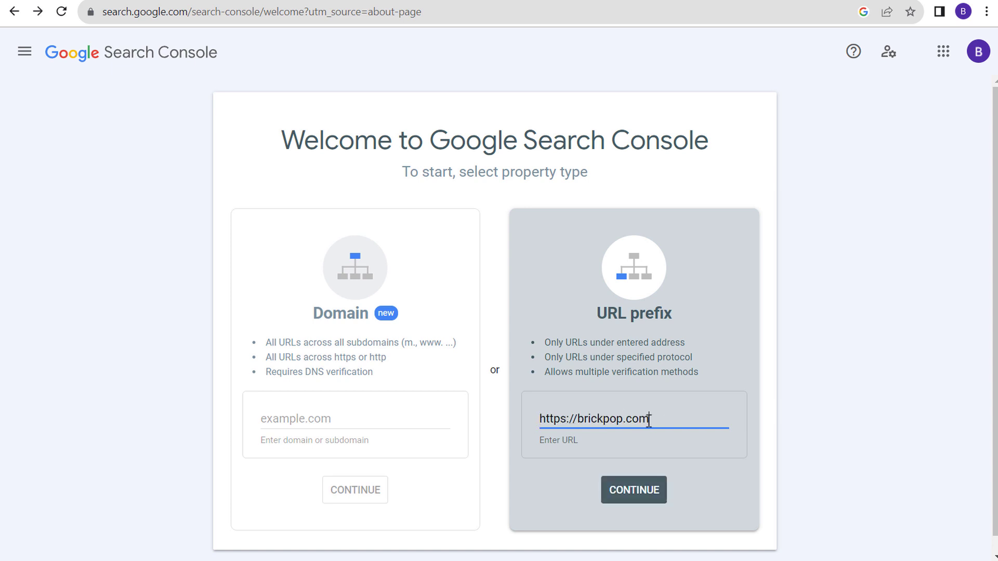
{"action": "left_click", "coordinate": [632, 494]}
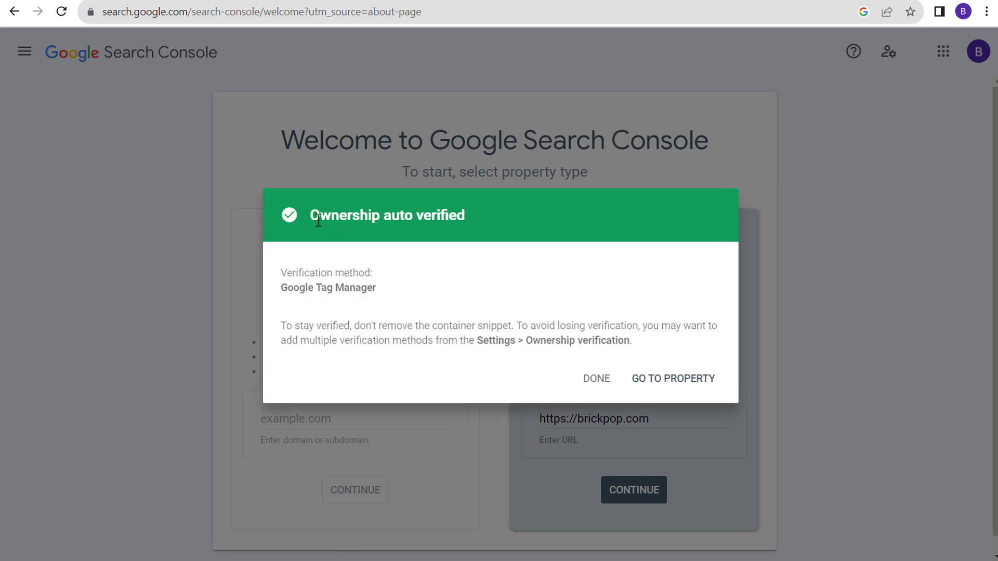
{"action": "left_click_drag", "start_coordinate": [318, 221], "coordinate": [452, 219]}
{"action": "left_click", "coordinate": [457, 273]}
{"action": "left_click_drag", "start_coordinate": [294, 290], "coordinate": [386, 291]}
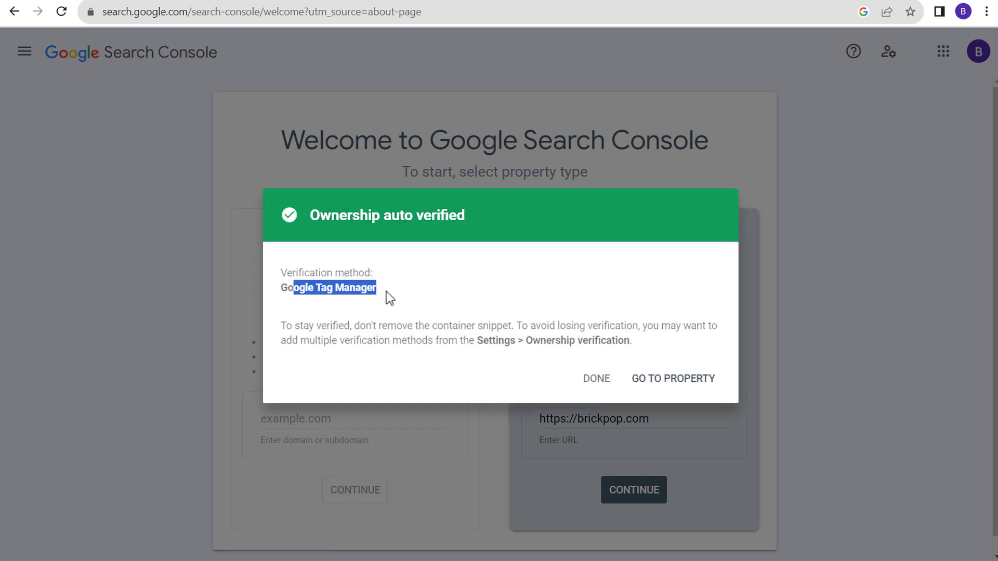
{"action": "left_click", "coordinate": [407, 291]}
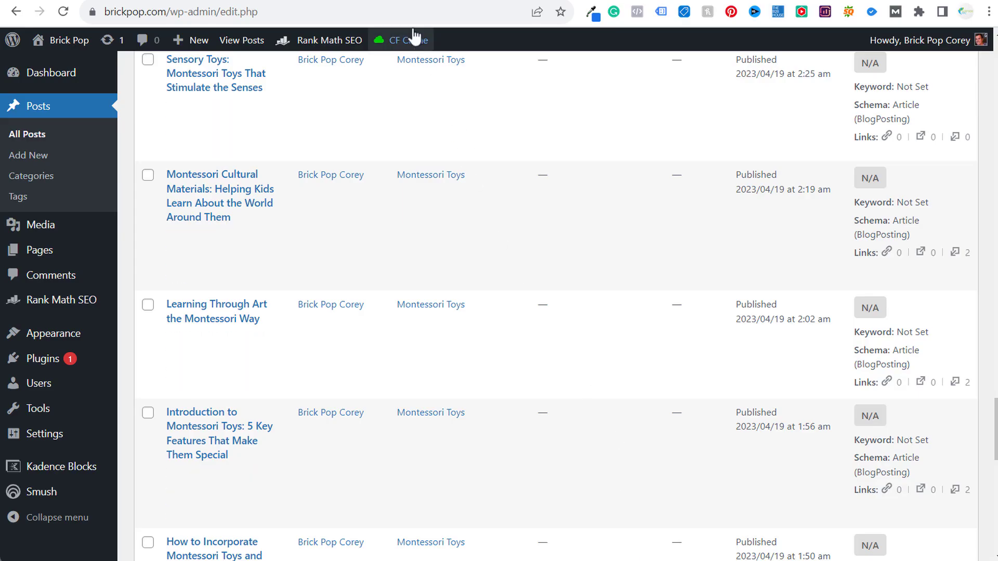
{"action": "mouse_move", "coordinate": [410, 44]}
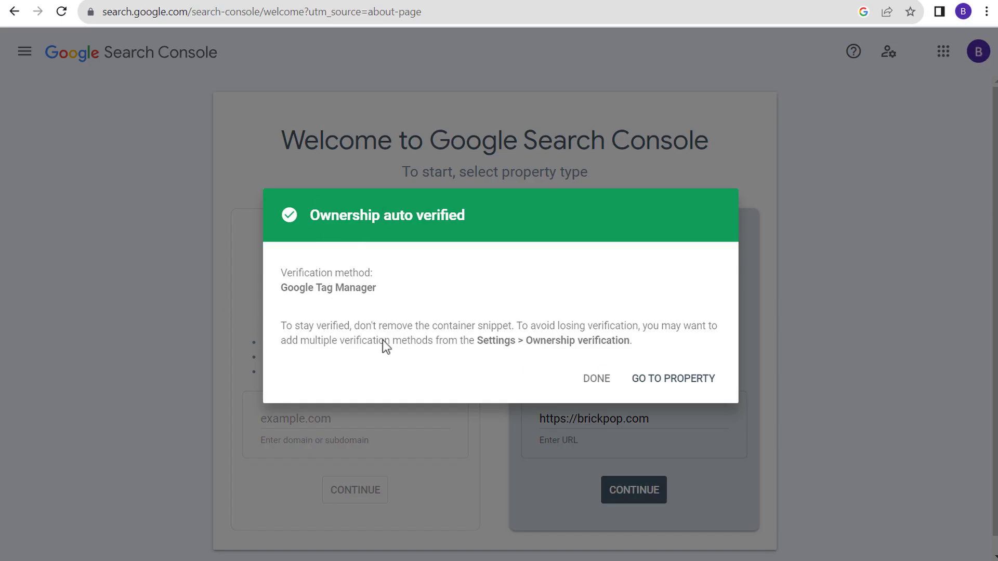
{"action": "left_click", "coordinate": [702, 383]}
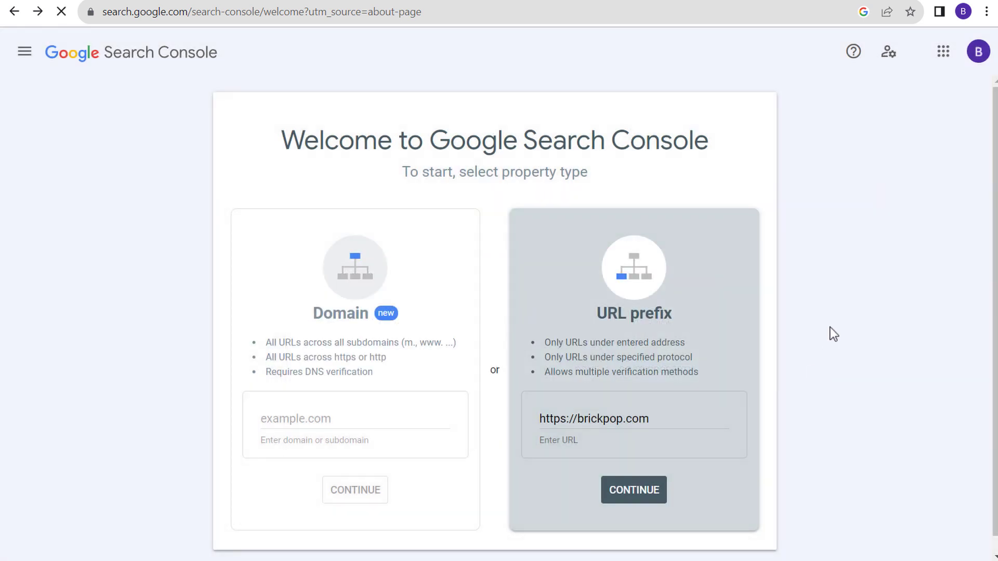
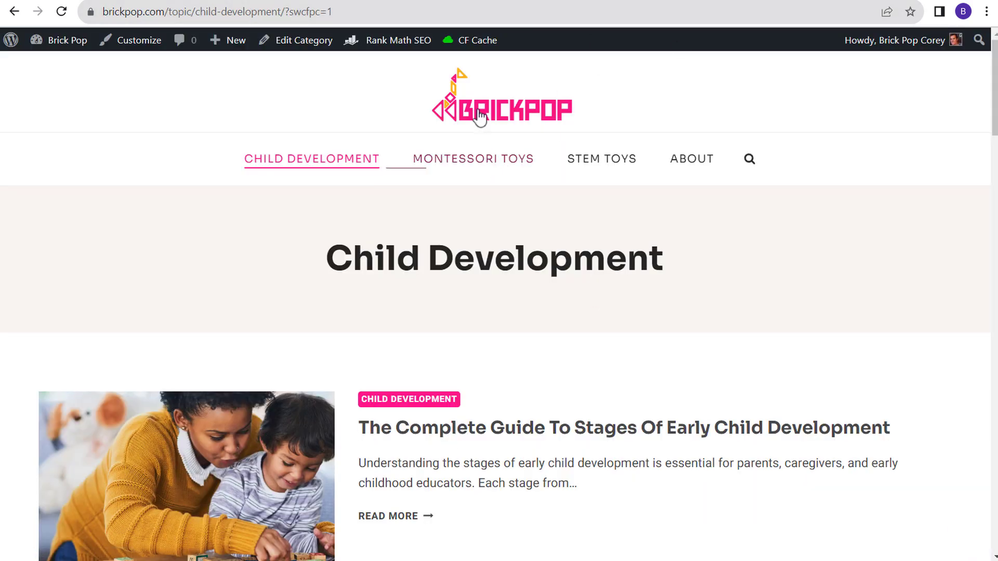
Step: Visit the Brickpop site's home page, and examine the users, audience, page view and event cards in Google Analytics' Realtime overview
{"action": "left_click", "coordinate": [477, 116]}
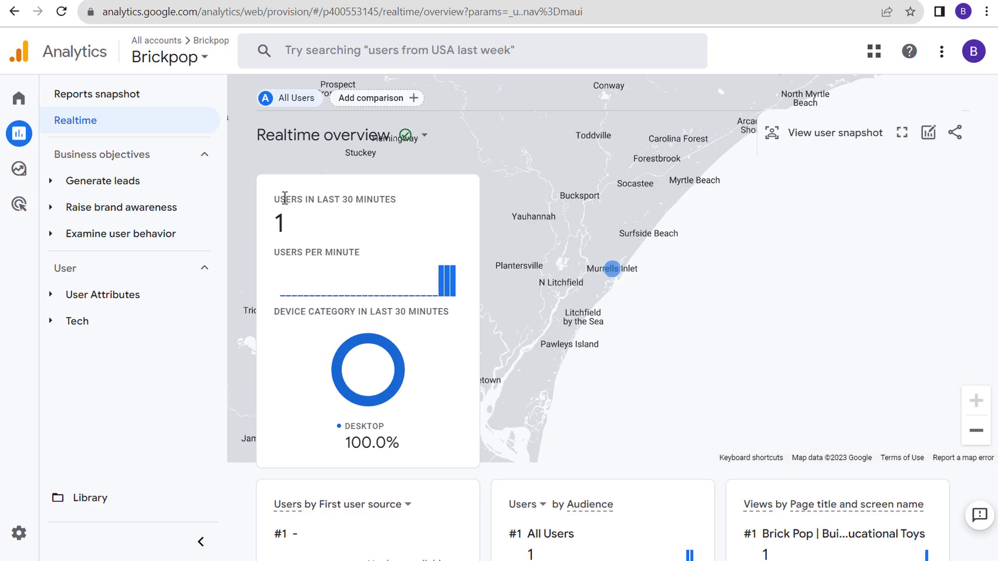
{"action": "triple_click", "coordinate": [264, 228]}
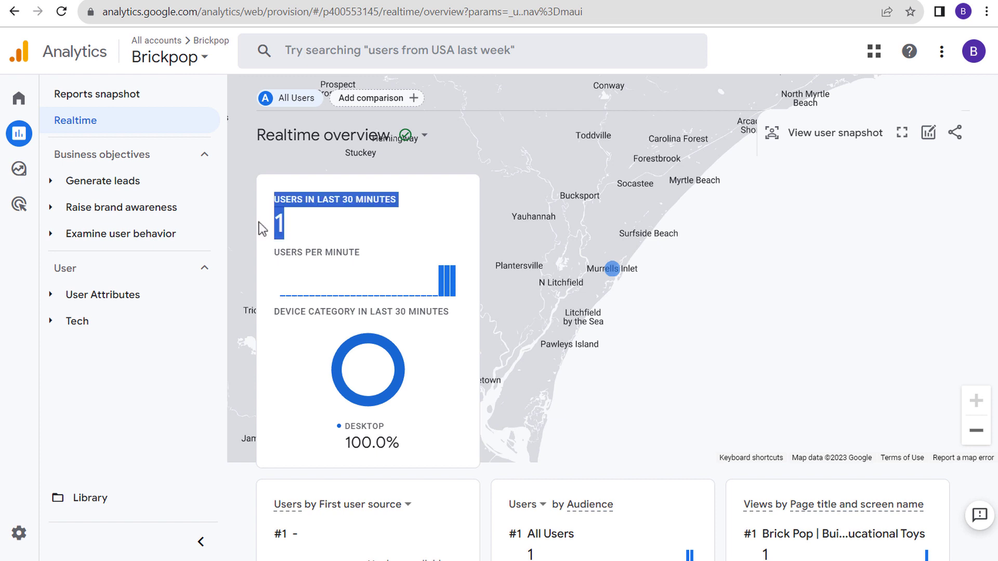
{"action": "left_click", "coordinate": [236, 141]}
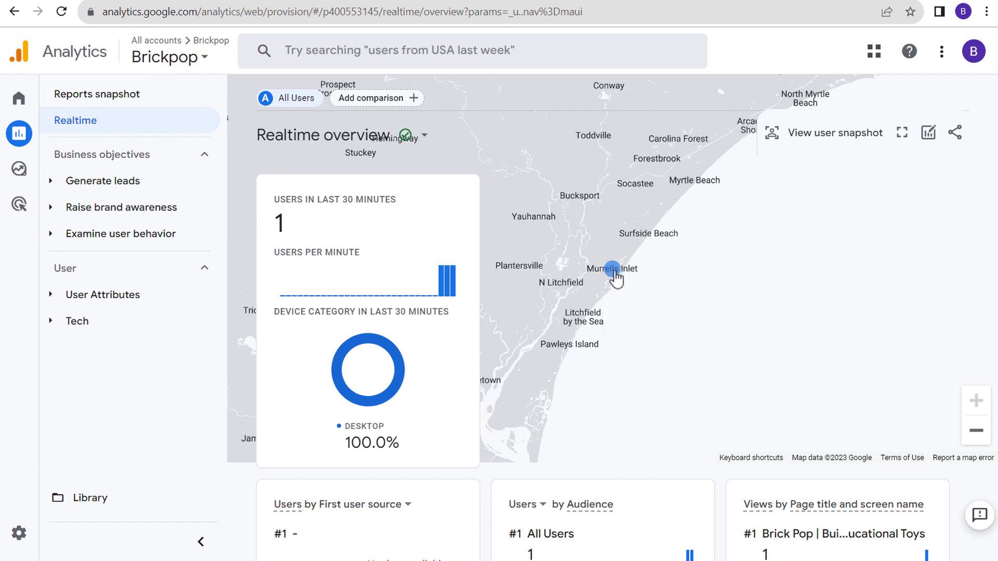
{"action": "scroll", "coordinate": [676, 265], "scroll_direction": "down", "scroll_amount": 2}
{"action": "scroll", "coordinate": [695, 266], "scroll_direction": "down", "scroll_amount": 4}
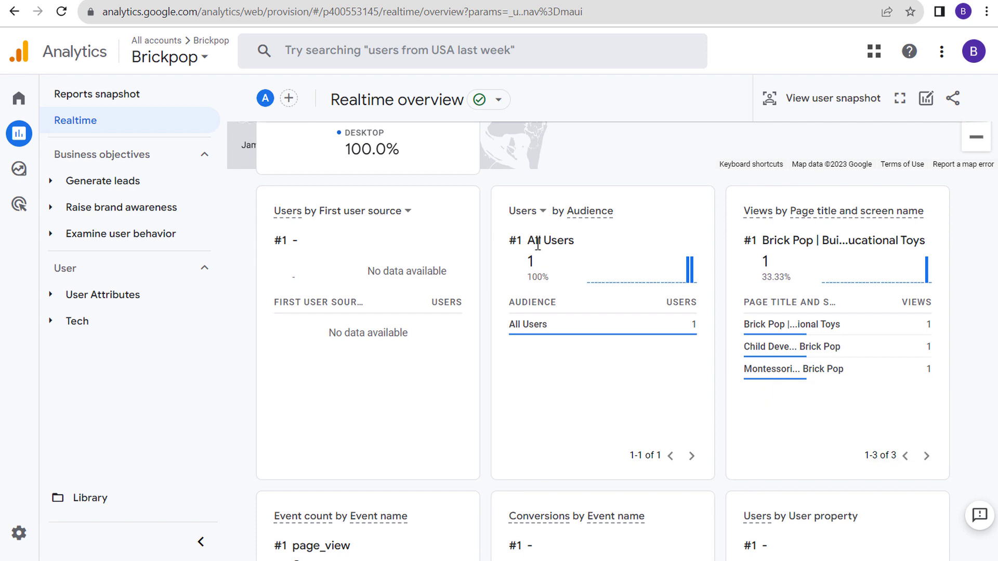
{"action": "scroll", "coordinate": [589, 392], "scroll_direction": "down", "scroll_amount": 4}
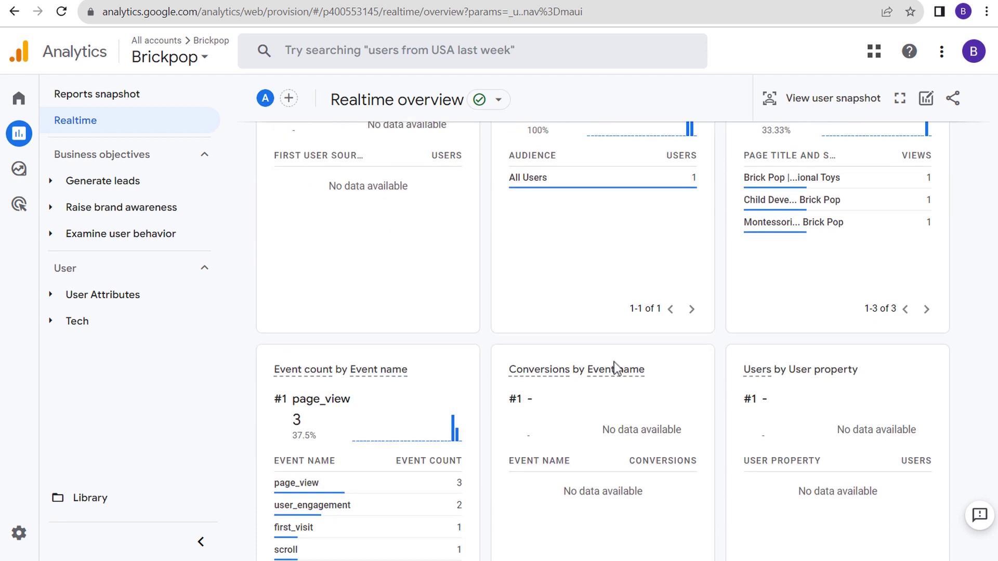
{"action": "scroll", "coordinate": [573, 358], "scroll_direction": "up", "scroll_amount": 9}
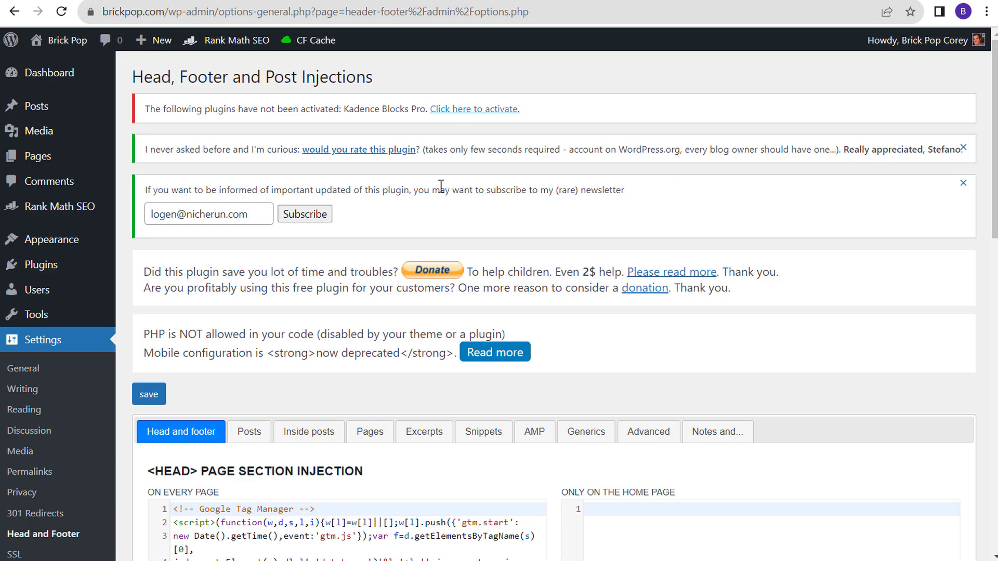
Step: Review the Tag Manager snippets in WordPress, the Tag Manager workspace, the Analytics Realtime overview, and Search Console's Performance and Overview reports
{"action": "scroll", "coordinate": [327, 320], "scroll_direction": "down", "scroll_amount": 5}
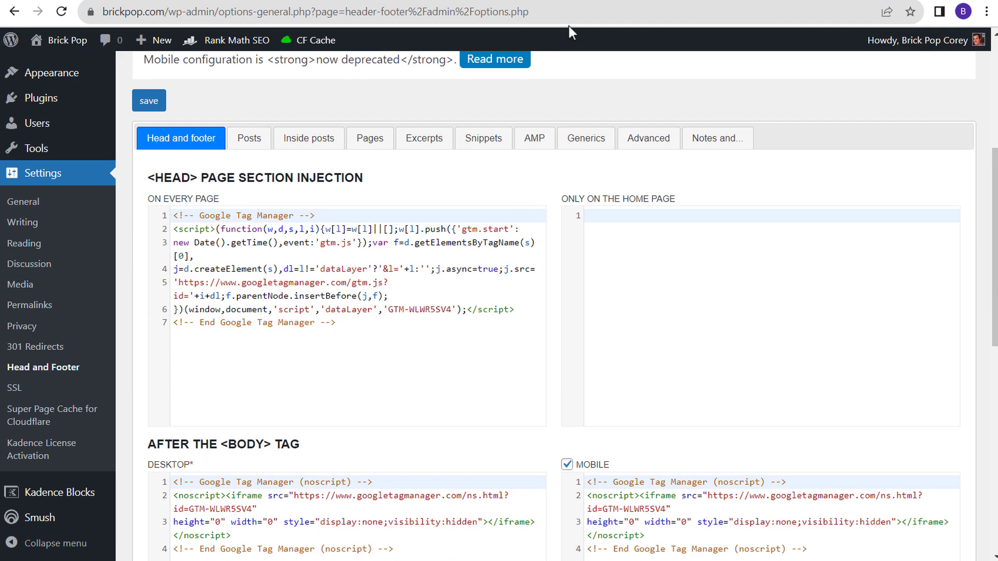
{"action": "left_click", "coordinate": [558, 0]}
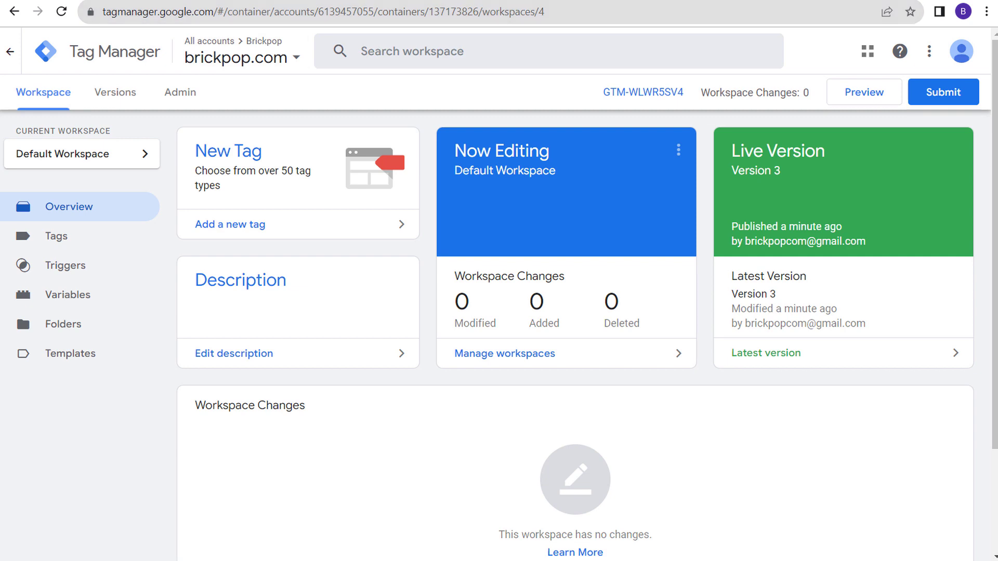
{"action": "left_click", "coordinate": [620, 3]}
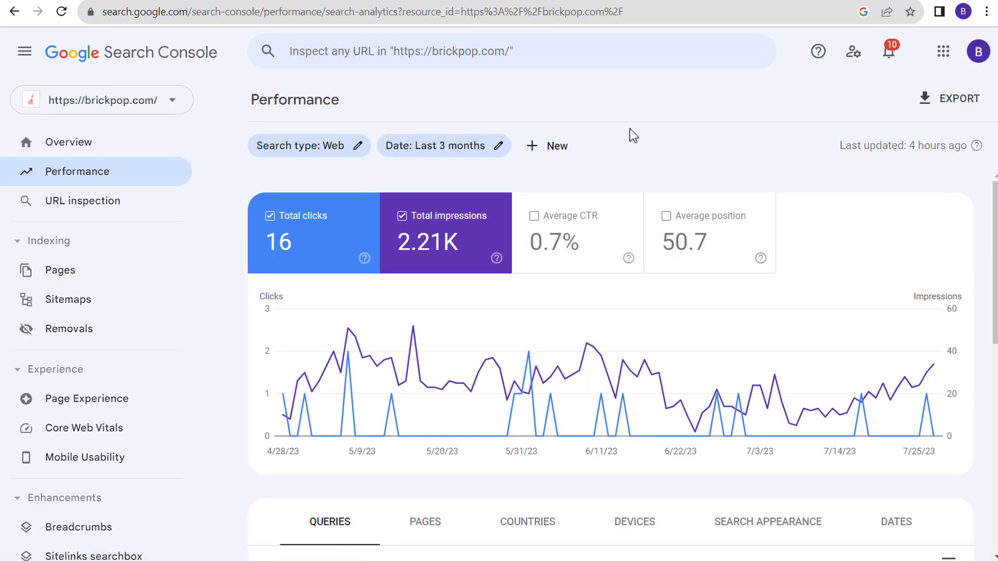
{"action": "scroll", "coordinate": [218, 208], "scroll_direction": "down", "scroll_amount": 5}
{"action": "scroll", "coordinate": [130, 244], "scroll_direction": "down", "scroll_amount": 5}
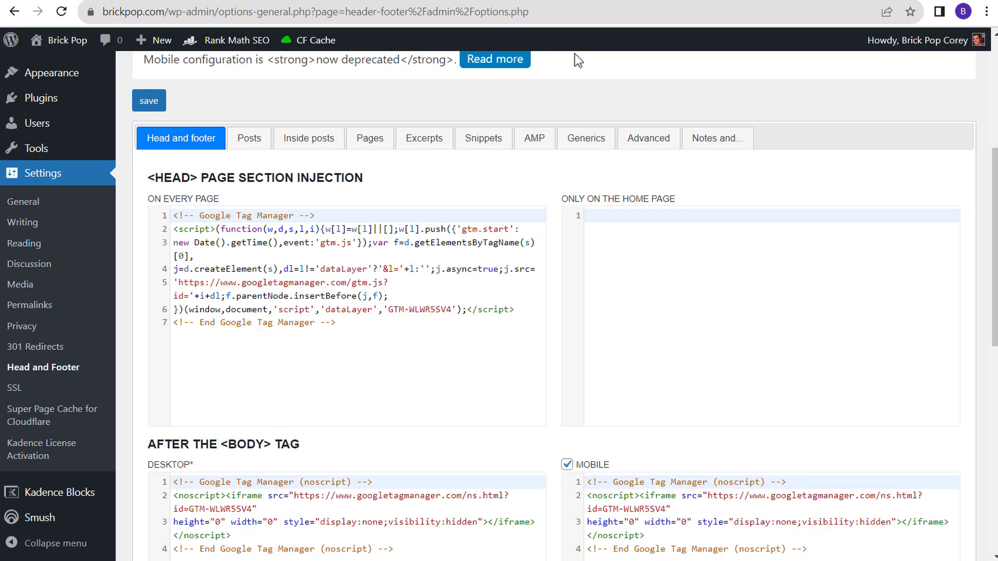
{"action": "left_click", "coordinate": [654, 2]}
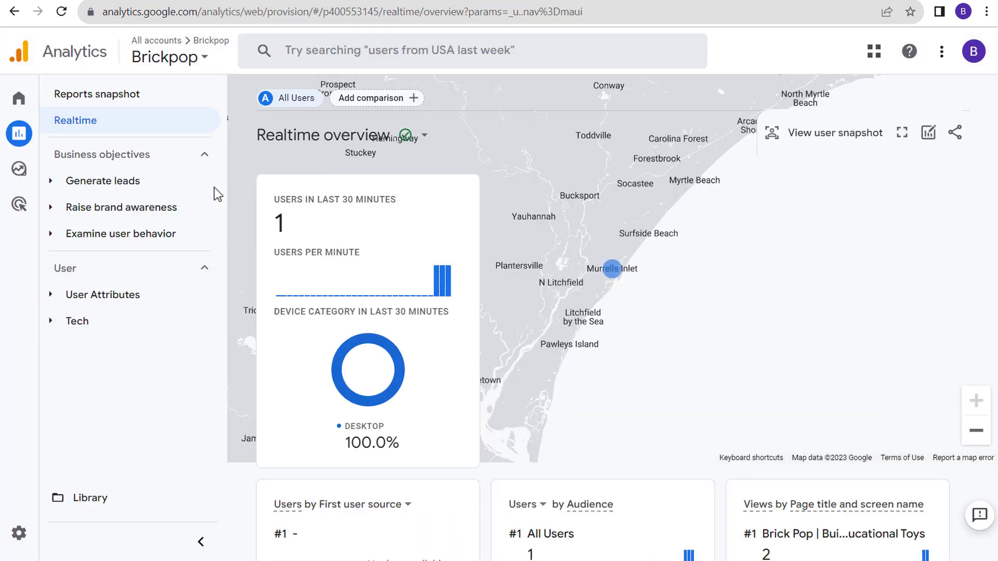
{"action": "left_click", "coordinate": [624, 2]}
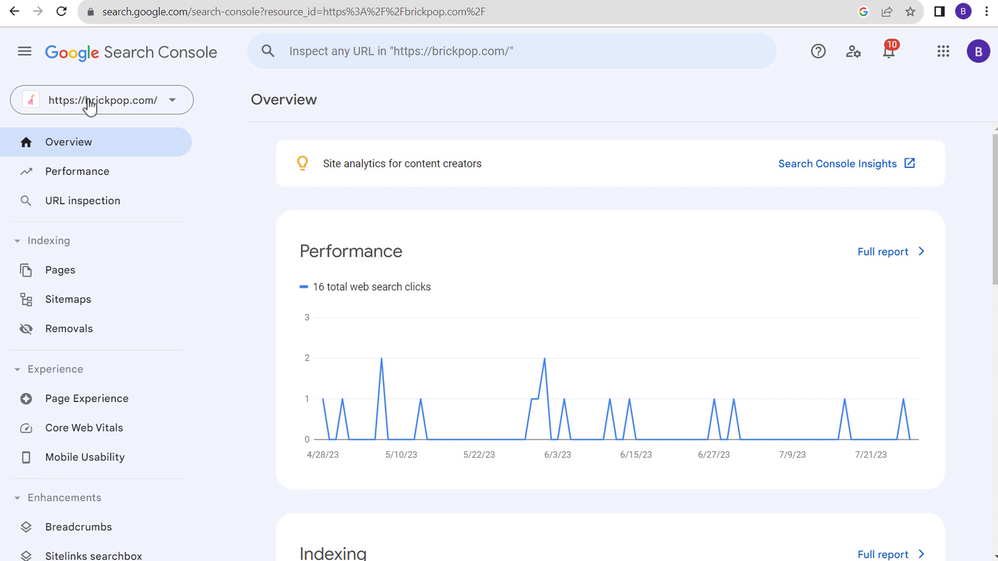
Step: Switch to Tag Manager, browse the available tag types for a new tag, and close the untitled tag without saving
{"action": "left_click", "coordinate": [659, 2]}
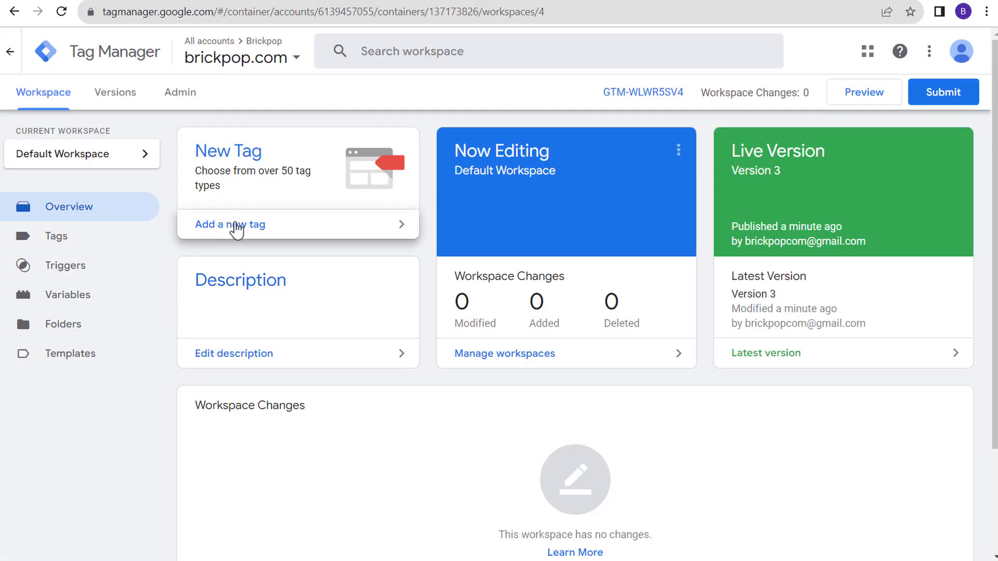
{"action": "left_click", "coordinate": [237, 227]}
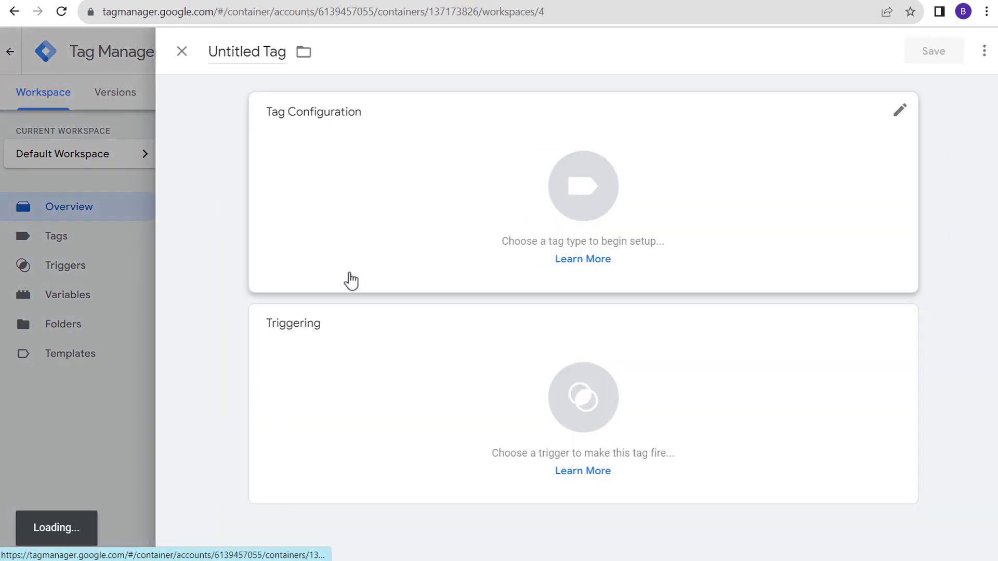
{"action": "left_click", "coordinate": [421, 188]}
{"action": "scroll", "coordinate": [809, 241], "scroll_direction": "down", "scroll_amount": 20}
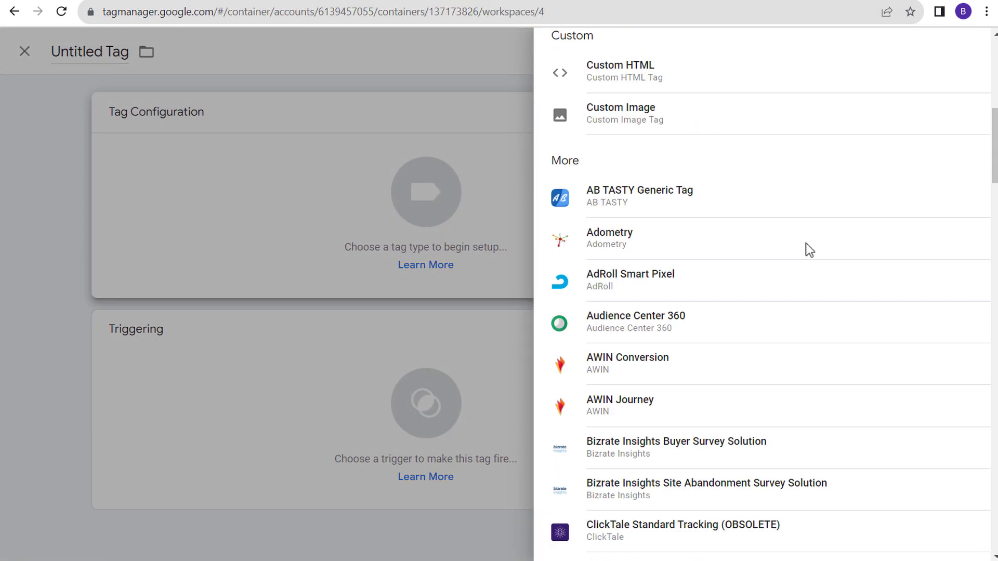
{"action": "scroll", "coordinate": [825, 245], "scroll_direction": "down", "scroll_amount": 10}
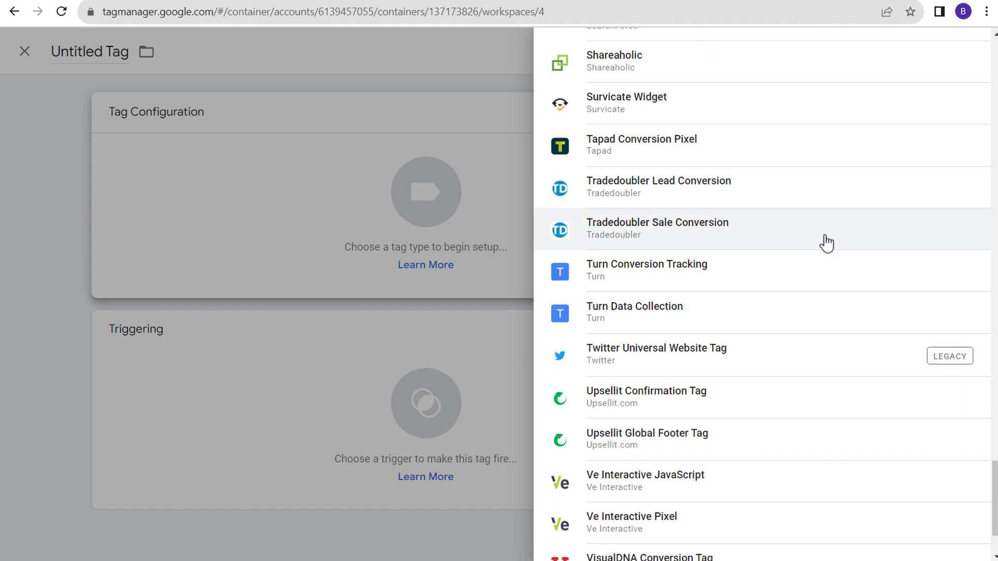
{"action": "scroll", "coordinate": [825, 241], "scroll_direction": "up", "scroll_amount": 18}
{"action": "scroll", "coordinate": [825, 266], "scroll_direction": "up", "scroll_amount": 12}
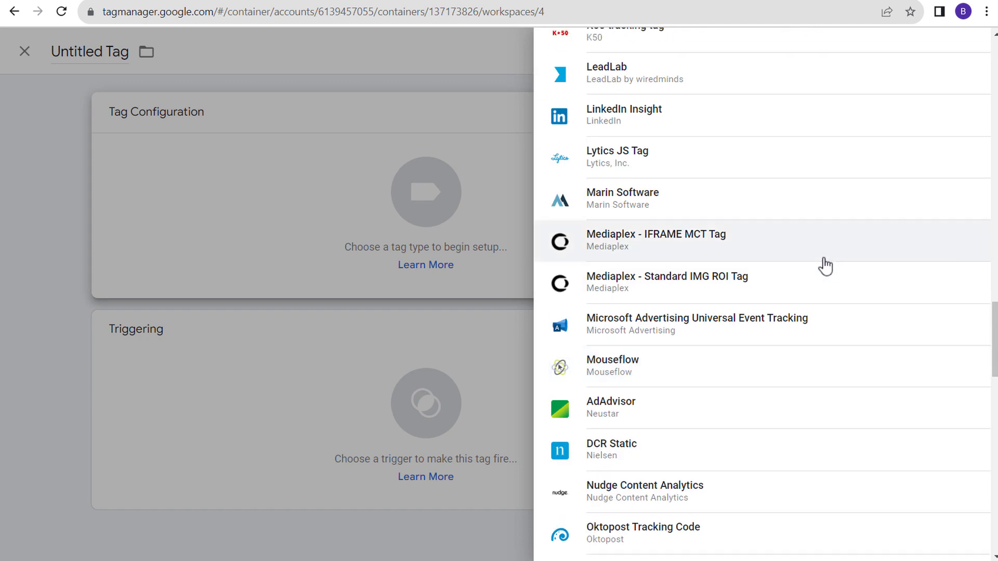
{"action": "left_click", "coordinate": [483, 62]}
{"action": "left_click", "coordinate": [175, 56]}
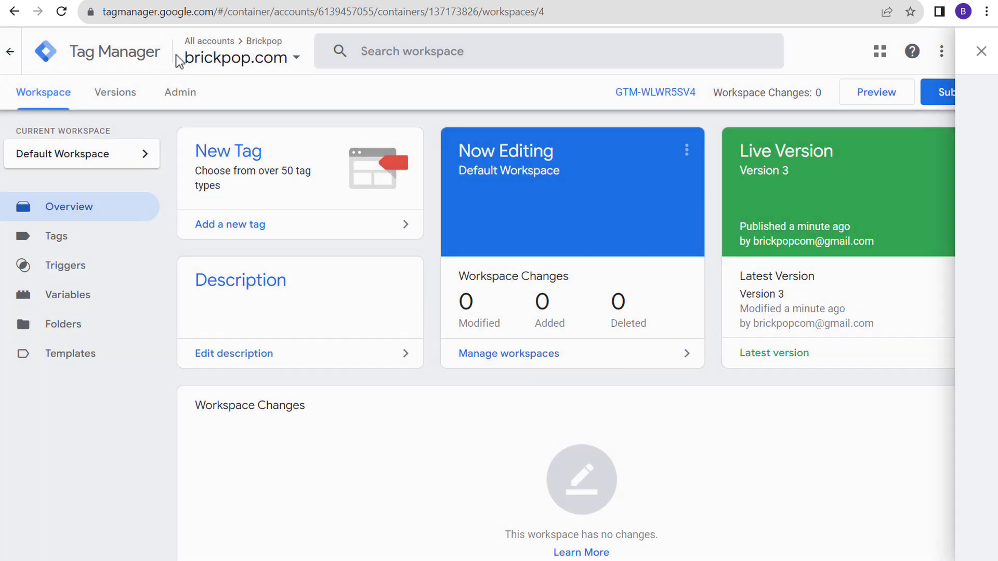